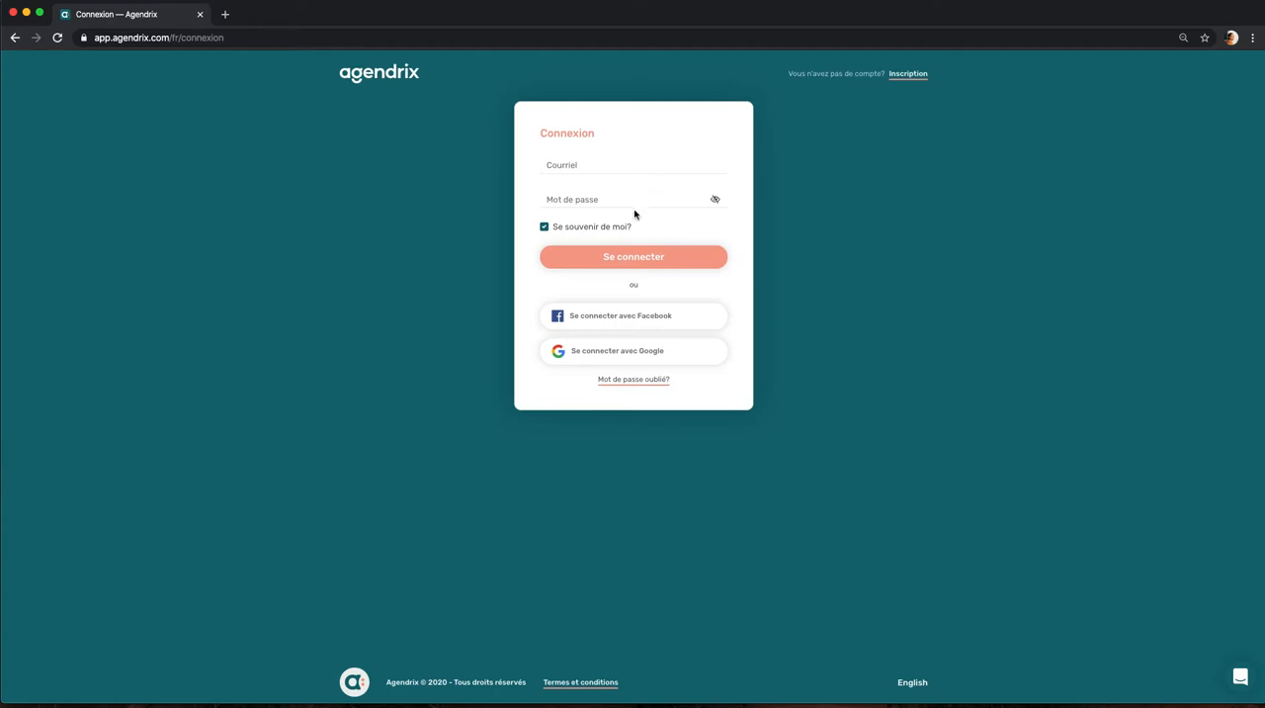
Step: Sign in to the scheduling account with Google, using the first account listed
left_click(642, 359)
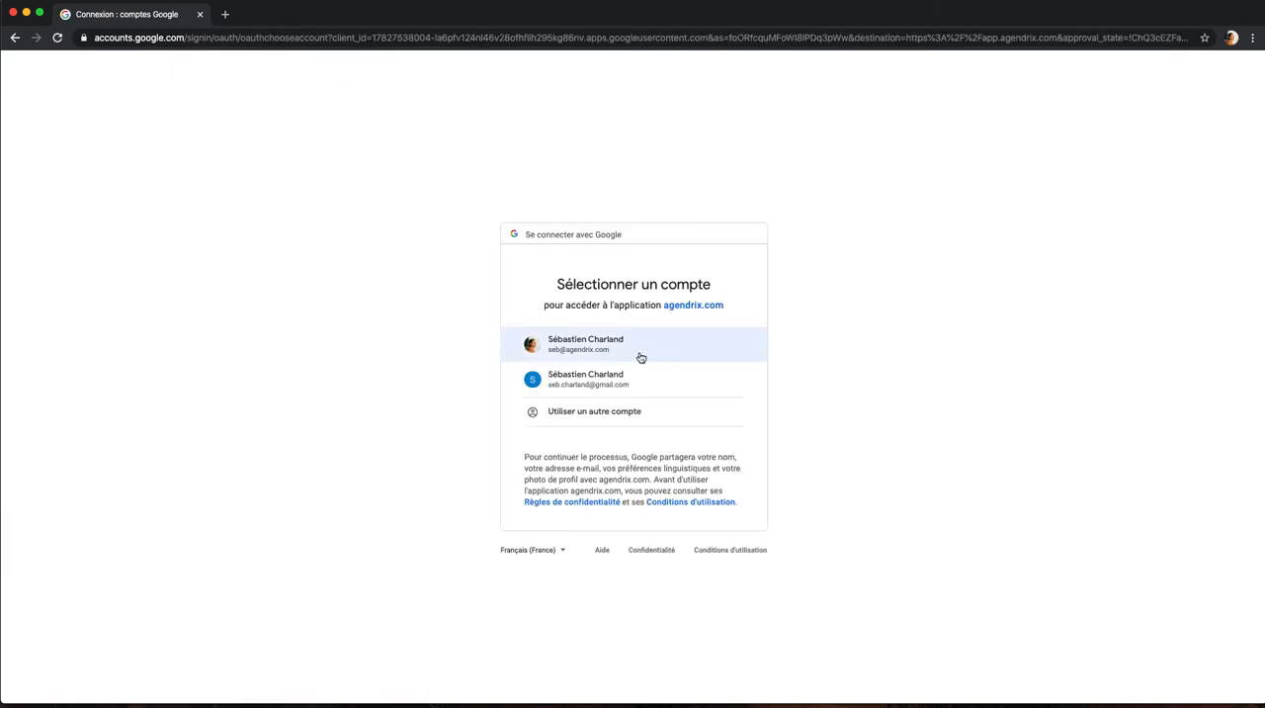
left_click(639, 357)
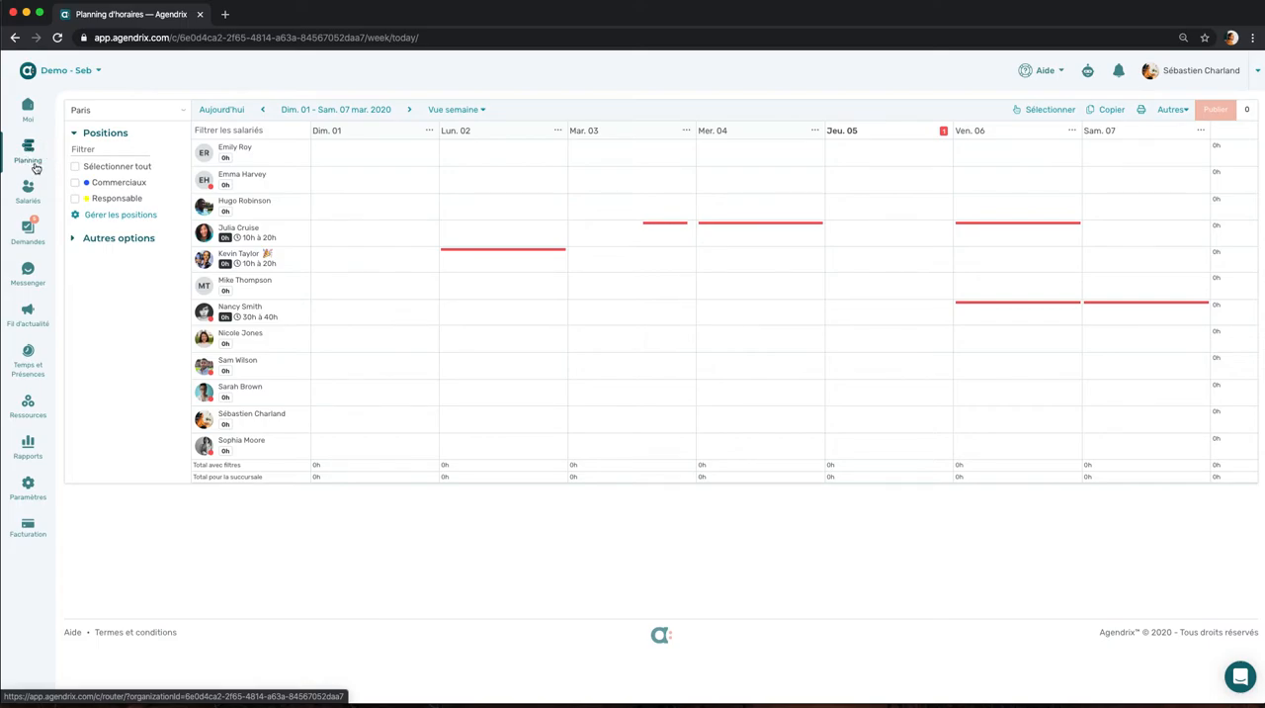
Step: View the branches available for the schedule and keep Paris as the selected branch
left_click(140, 111)
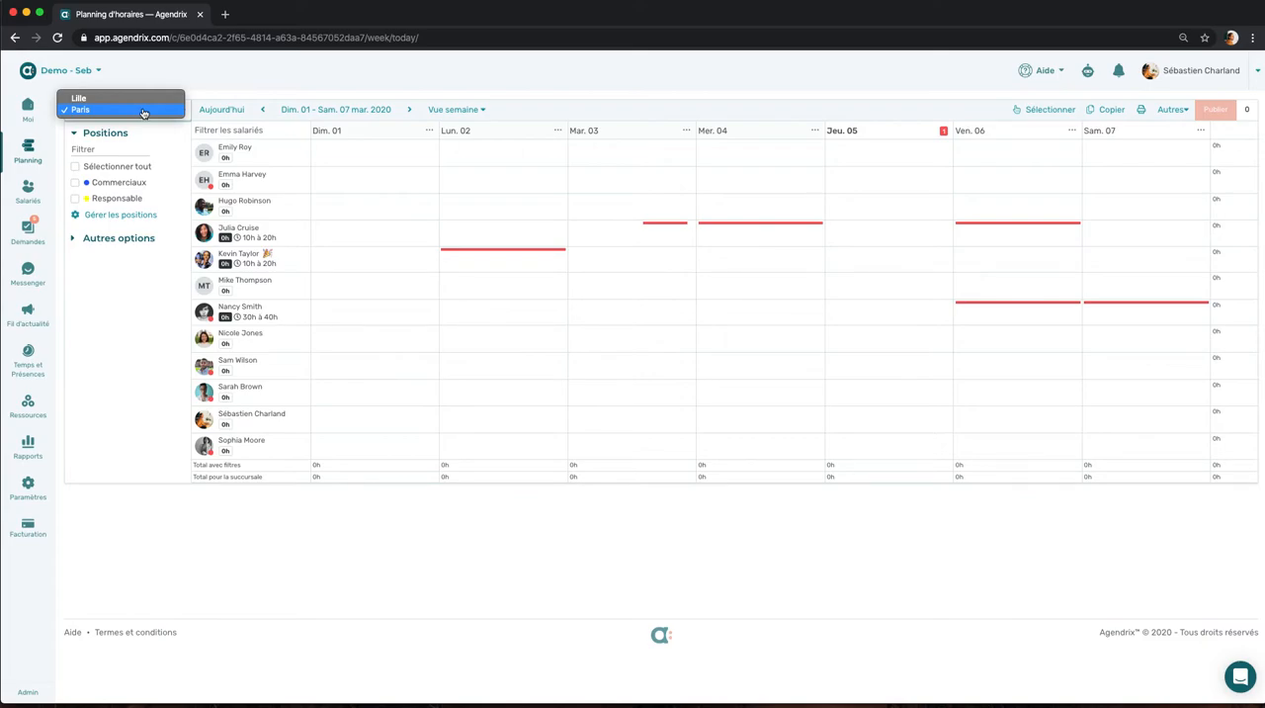
left_click(169, 138)
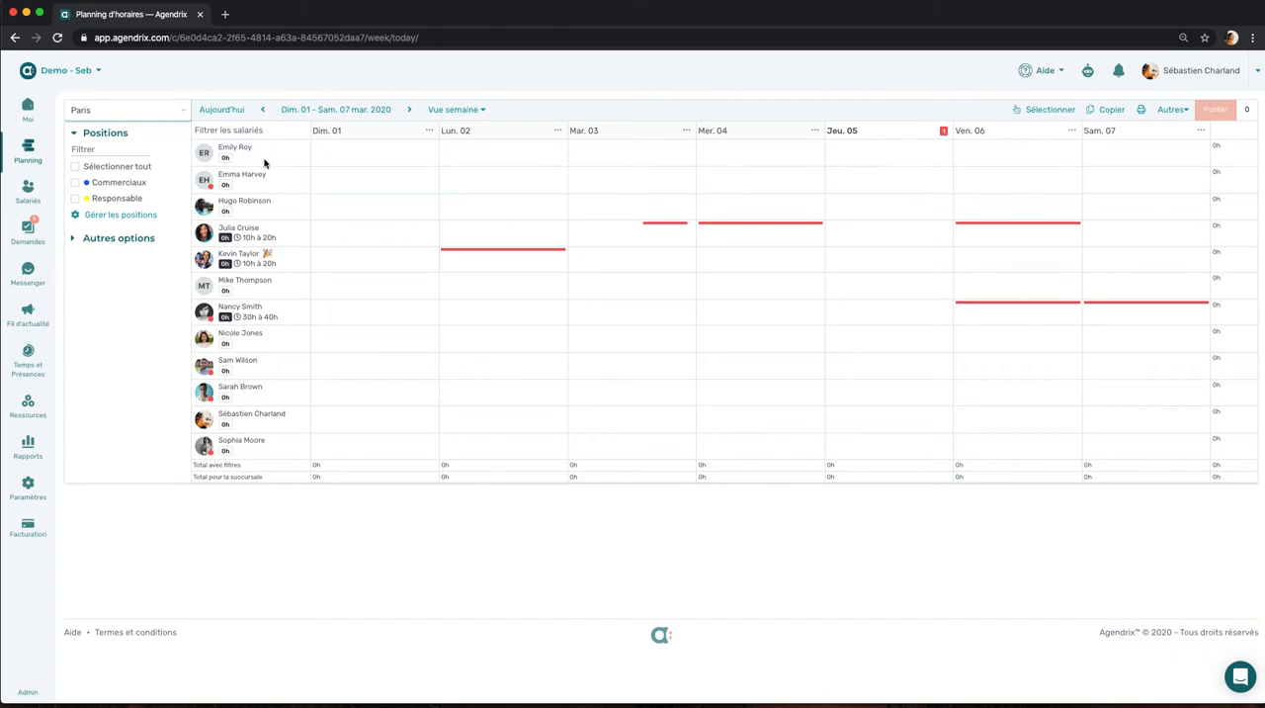
Step: Enlarge the schedule page by two browser zoom levels
left_click(1252, 39)
left_click(1206, 207)
left_click(1207, 207)
left_click(507, 102)
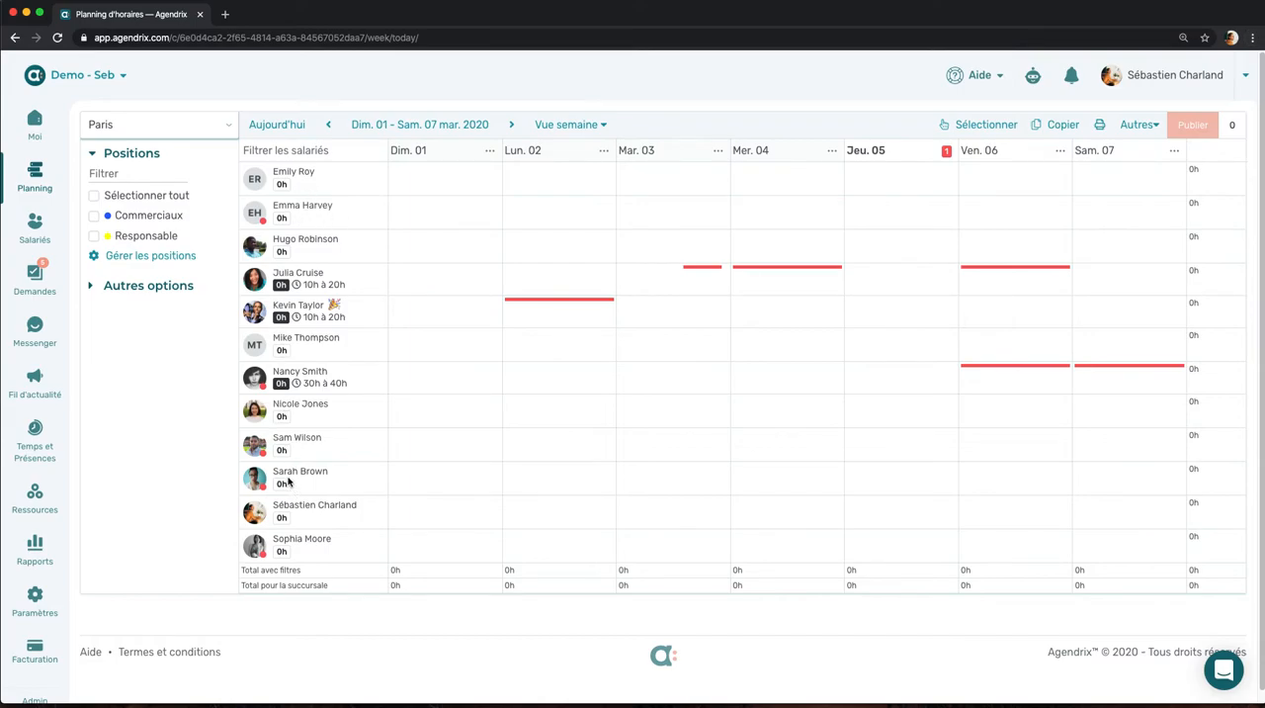
Step: Try grouping the schedule's employees by position and turn the grouping off again
left_click(126, 289)
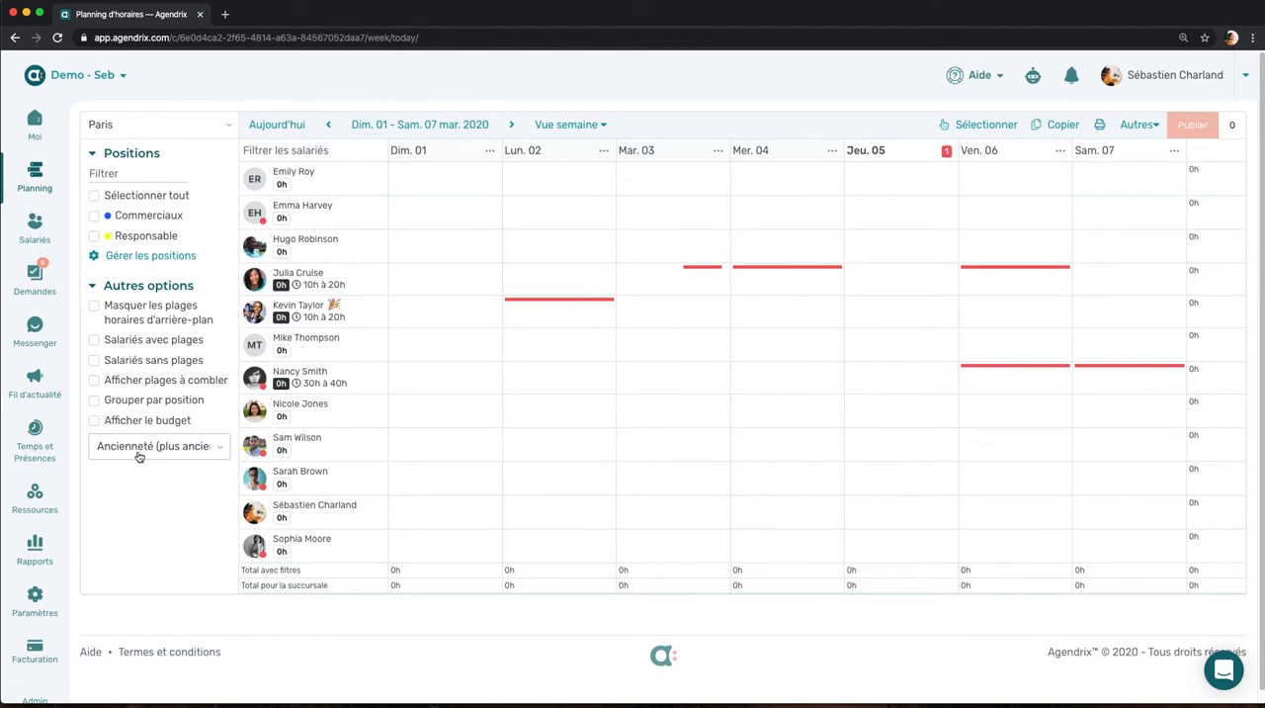
left_click(94, 401)
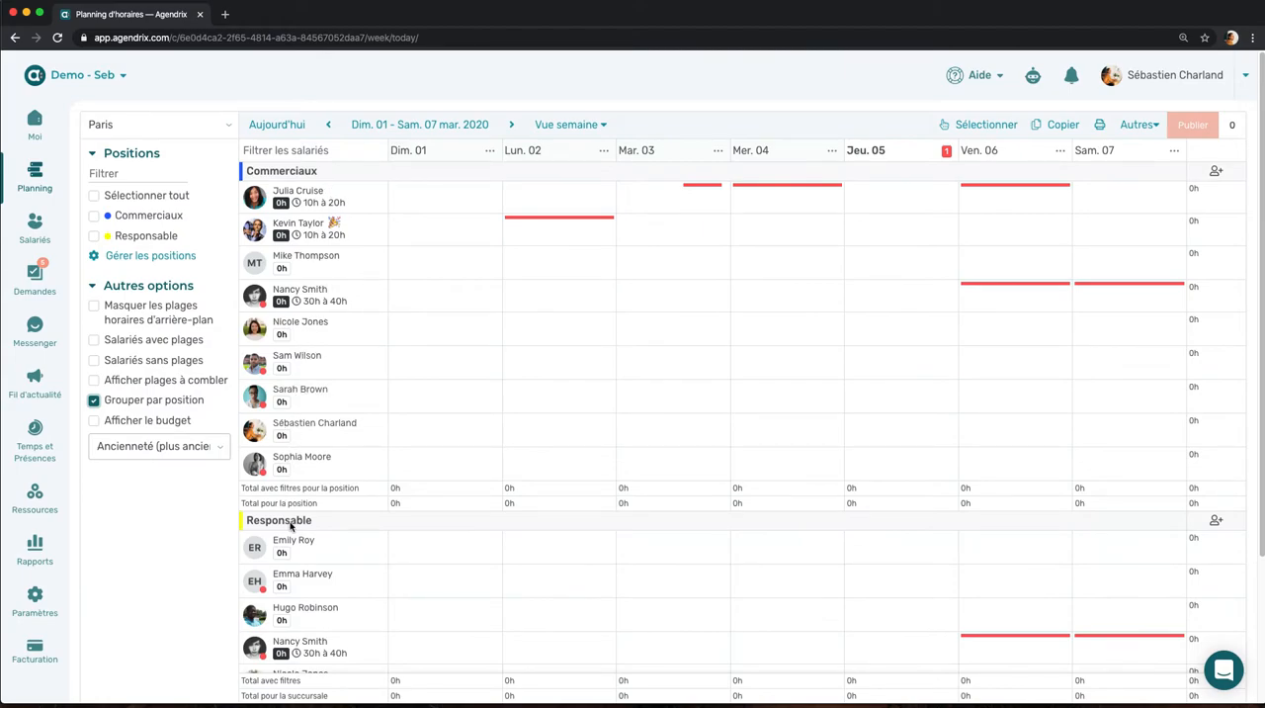
left_click(94, 401)
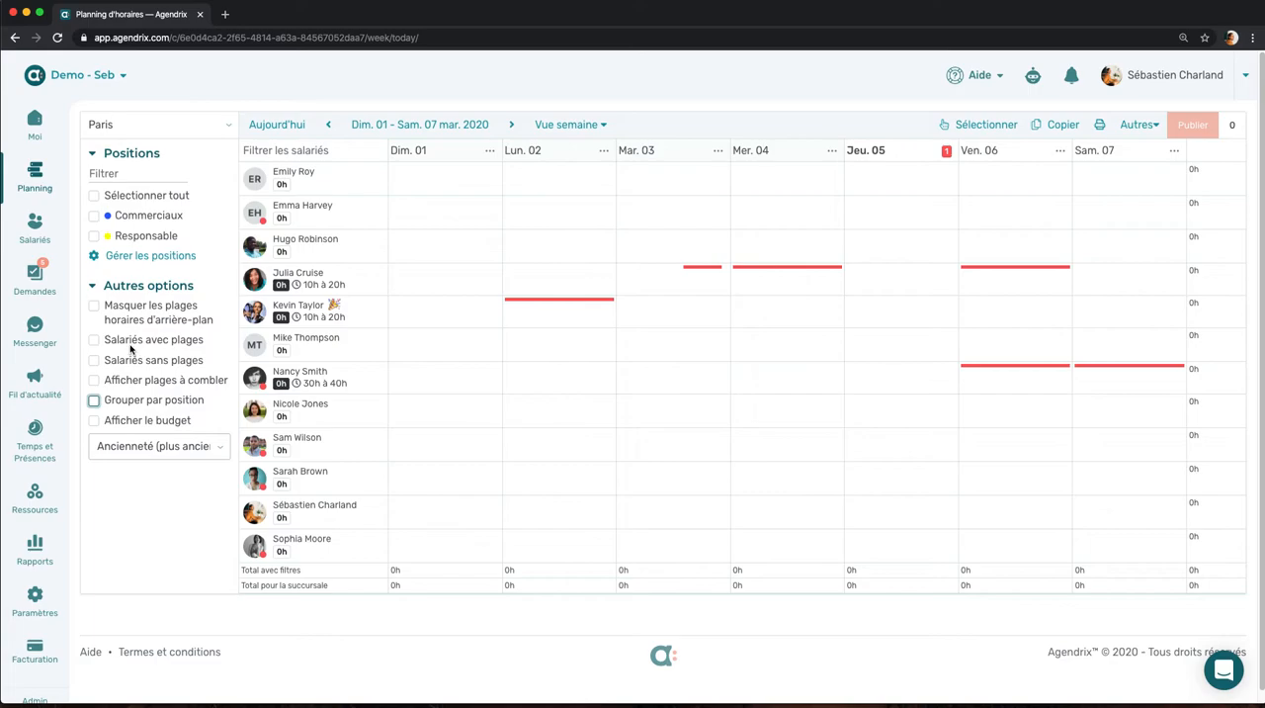
Step: Collapse the other display options and filter the schedule to the Commerciaux position
left_click(94, 288)
left_click(94, 215)
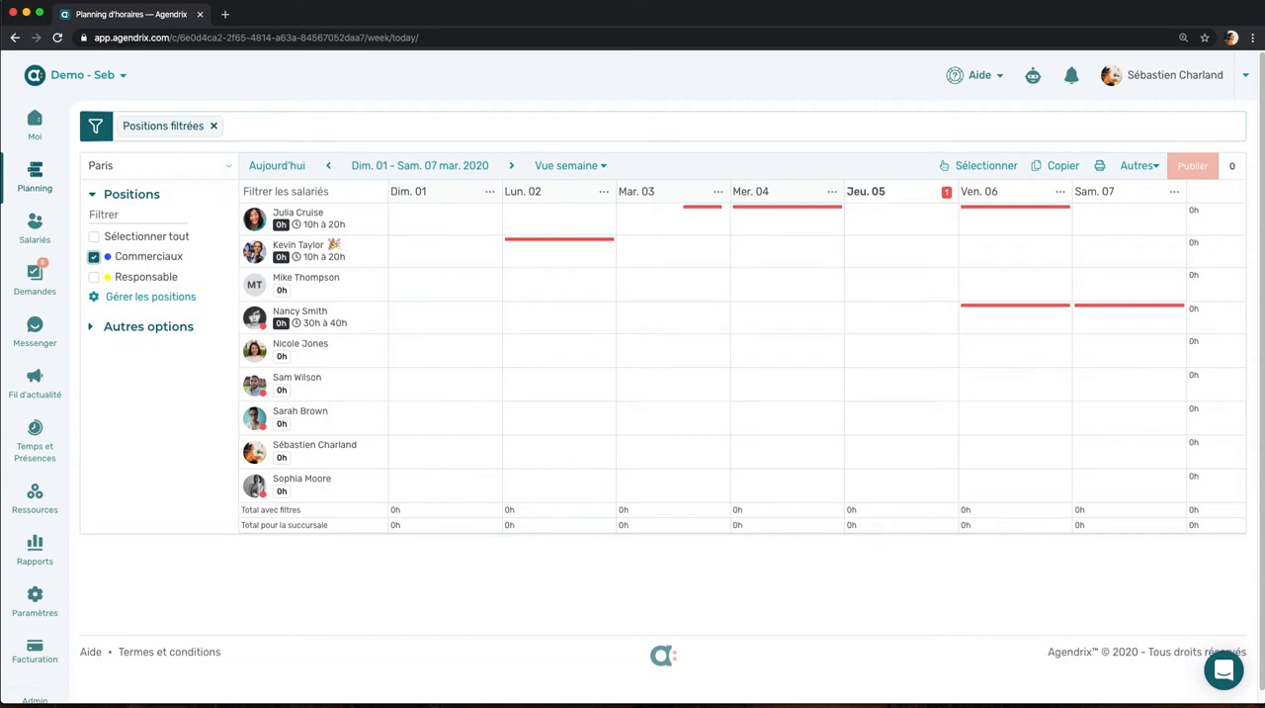
Step: Switch to the mirrored phone, view the Agendrix mobile app's home page and Messenger, and return to the web schedule
key("super+Tab")
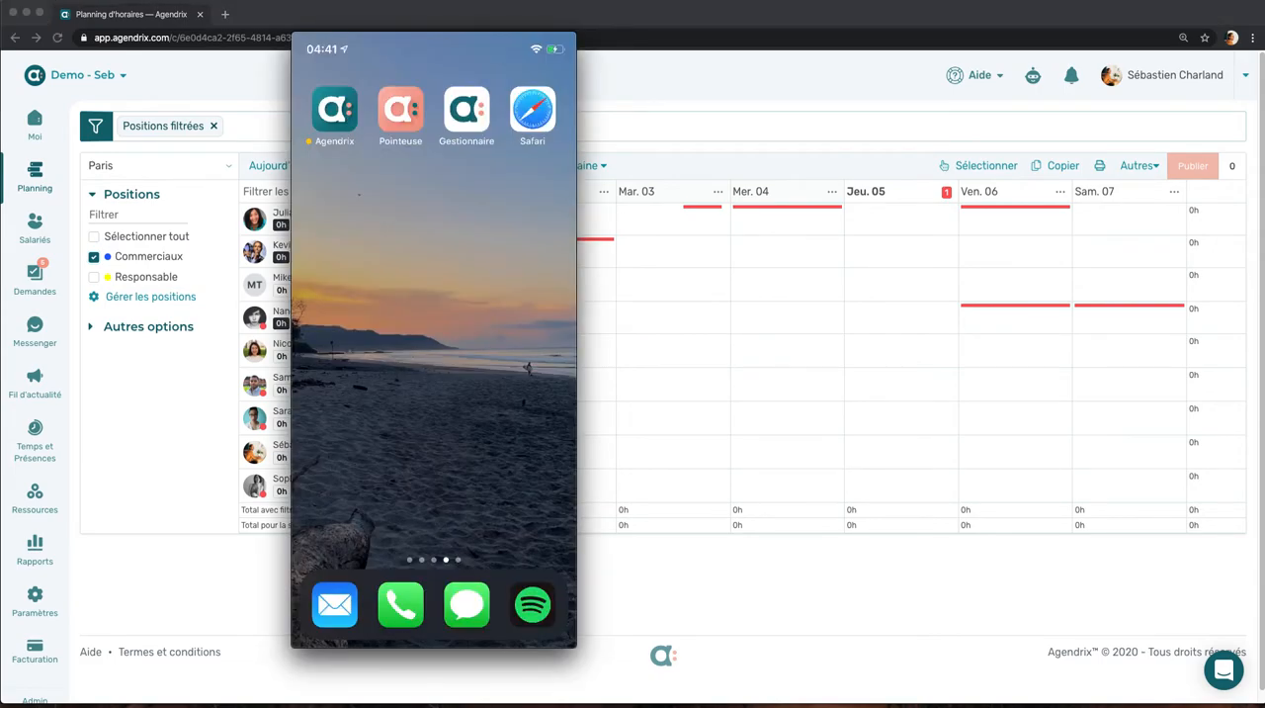
left_click(335, 110)
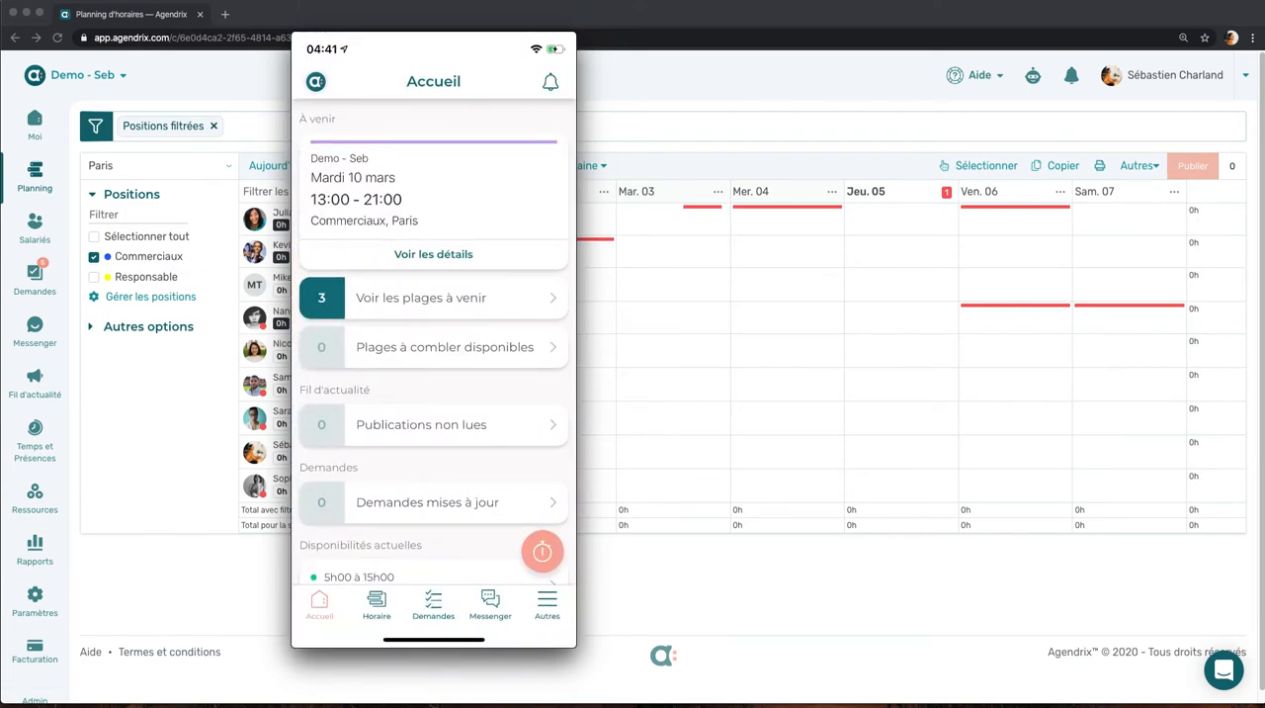
scroll(434, 346, "down", 2)
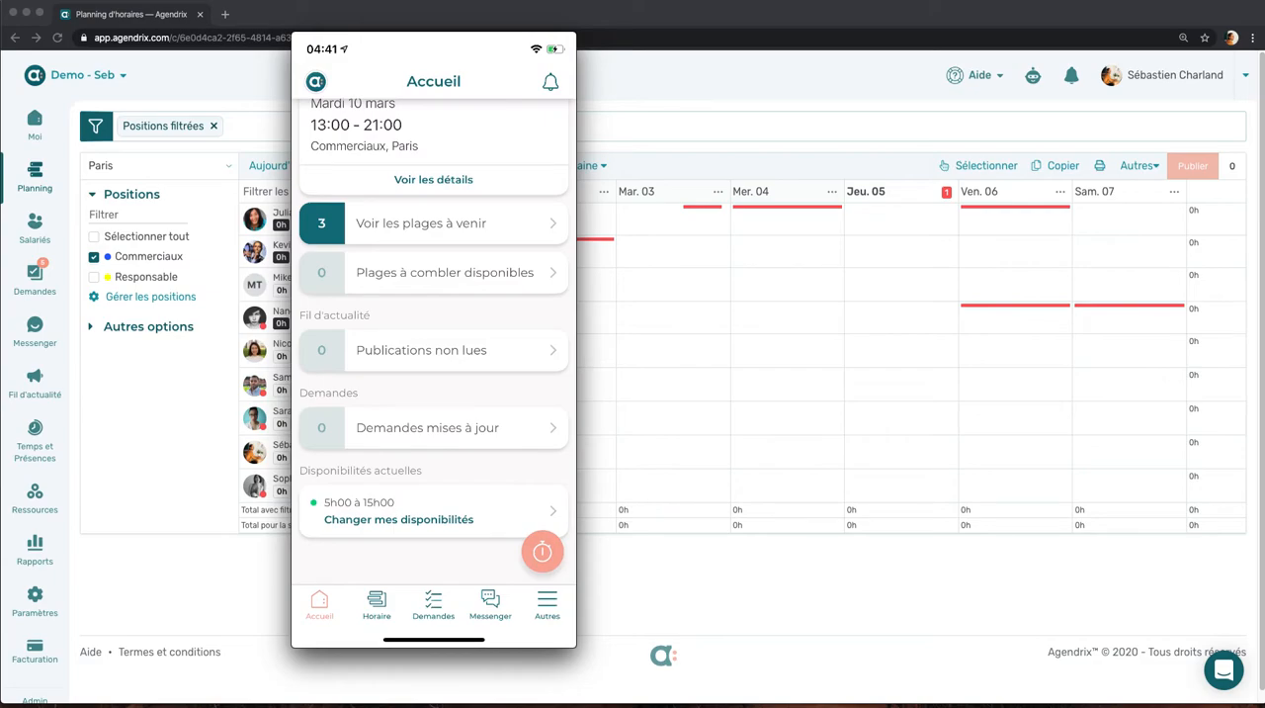
left_click(490, 604)
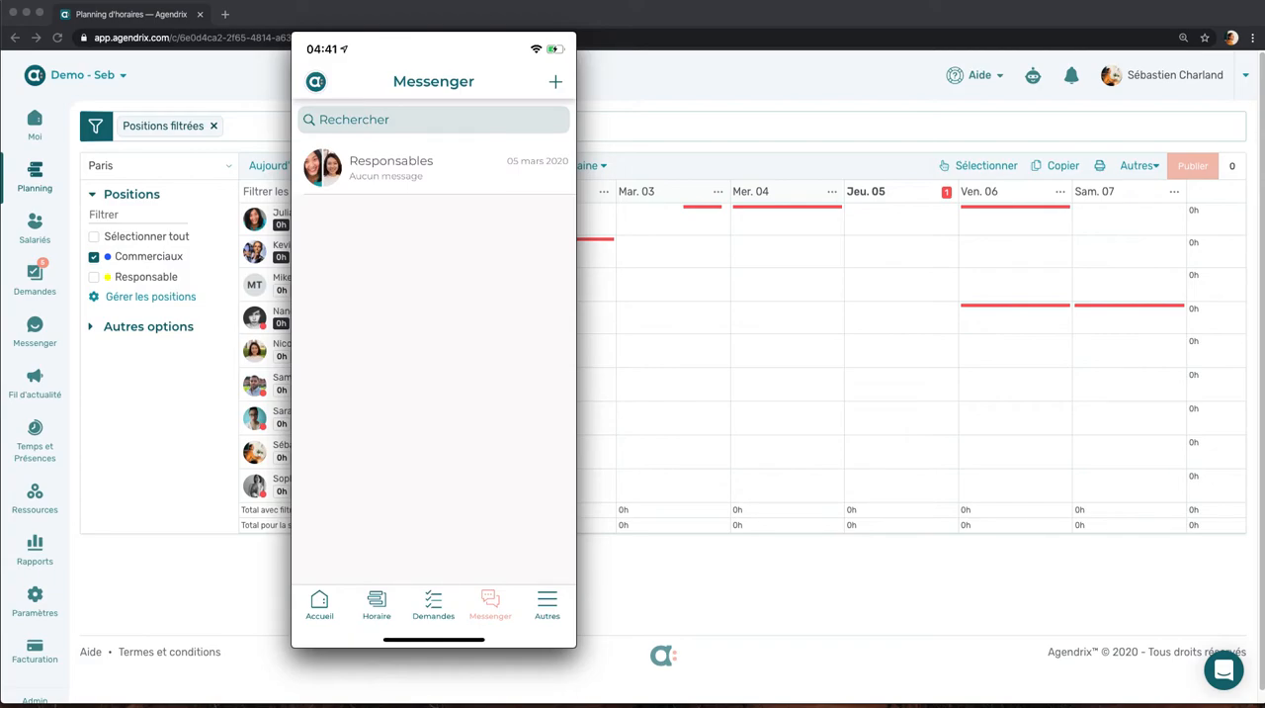
left_click(196, 383)
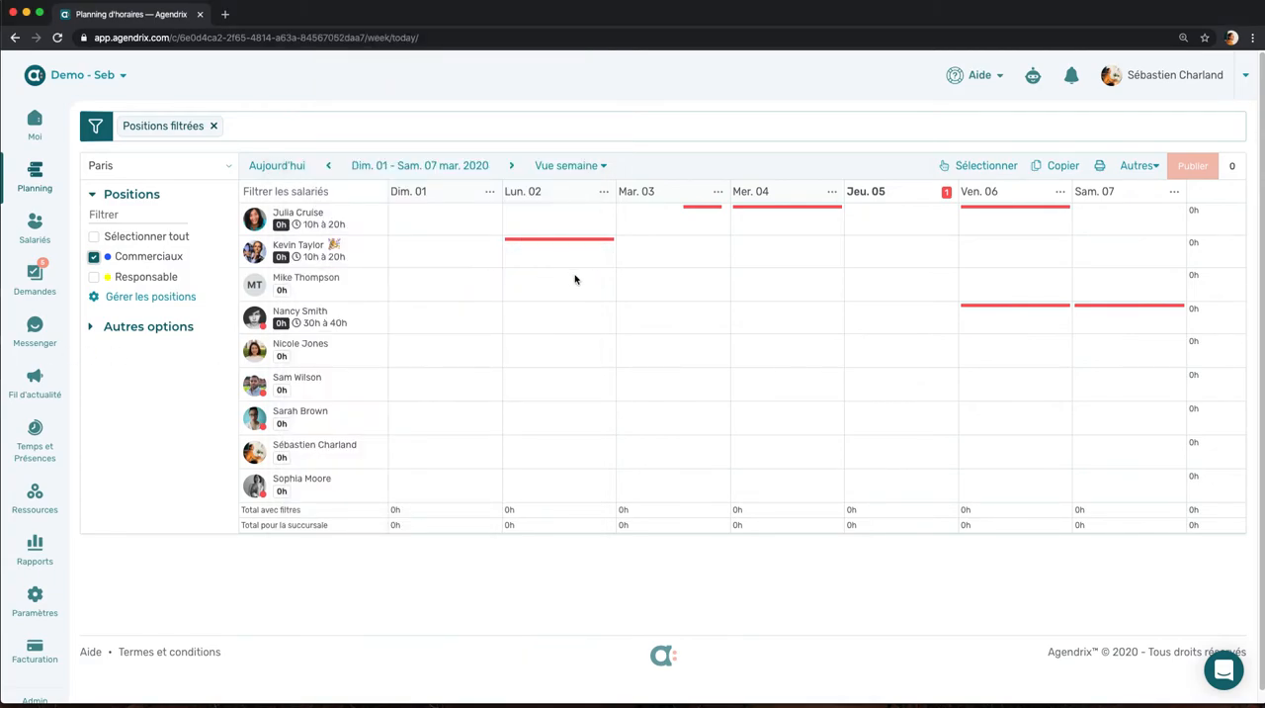
Step: Start a new shift for the second listed employee on Friday 6 March, running from 9:15 to 17:30
mouse_move(650, 288)
mouse_move(538, 286)
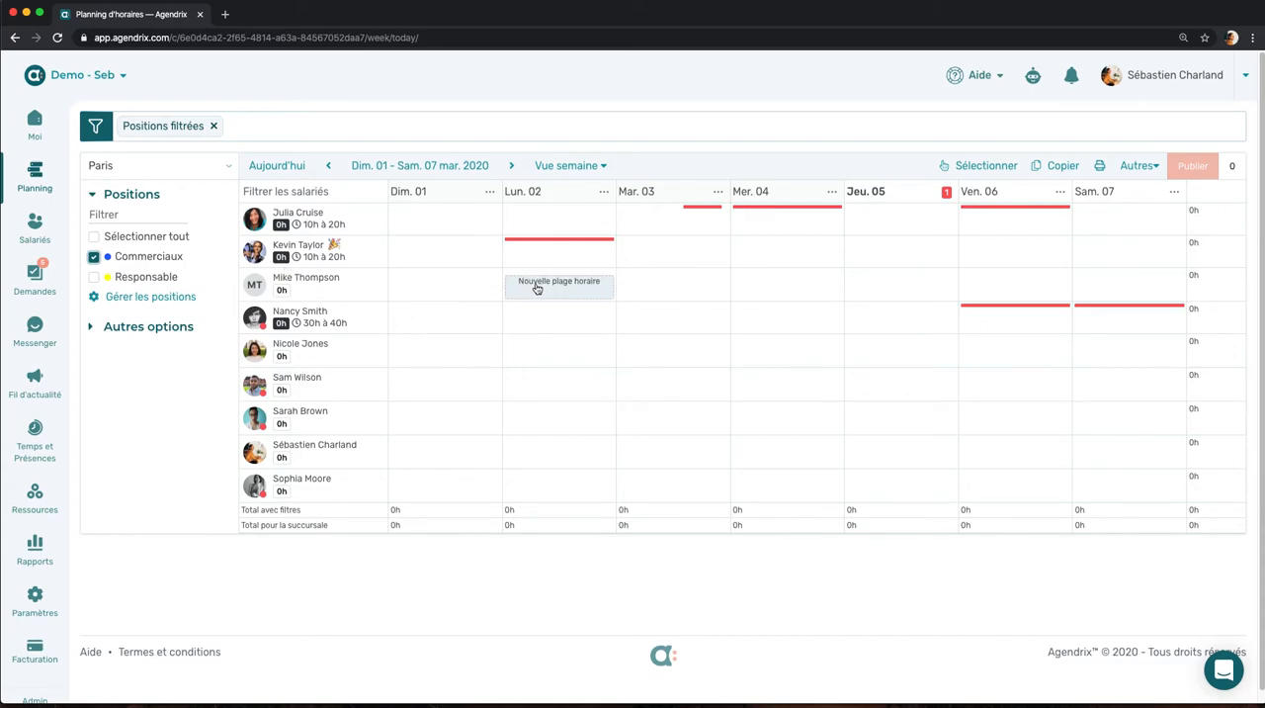
left_click(979, 255)
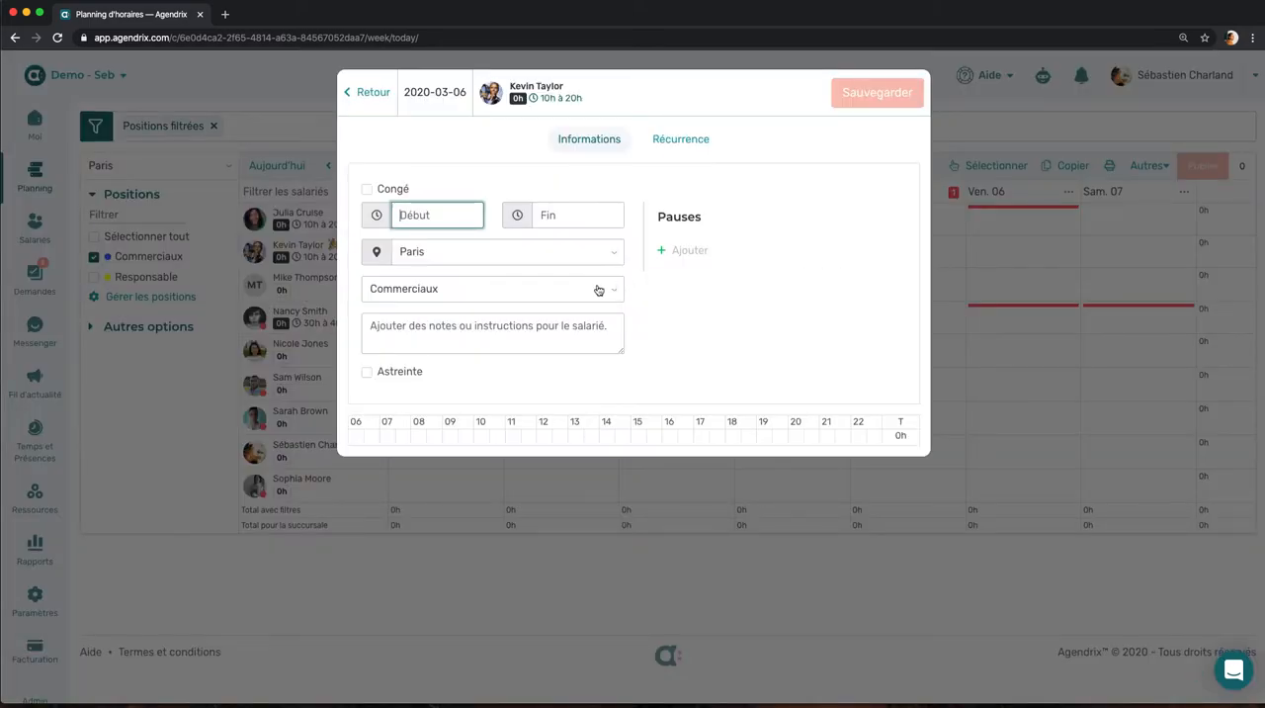
type("915")
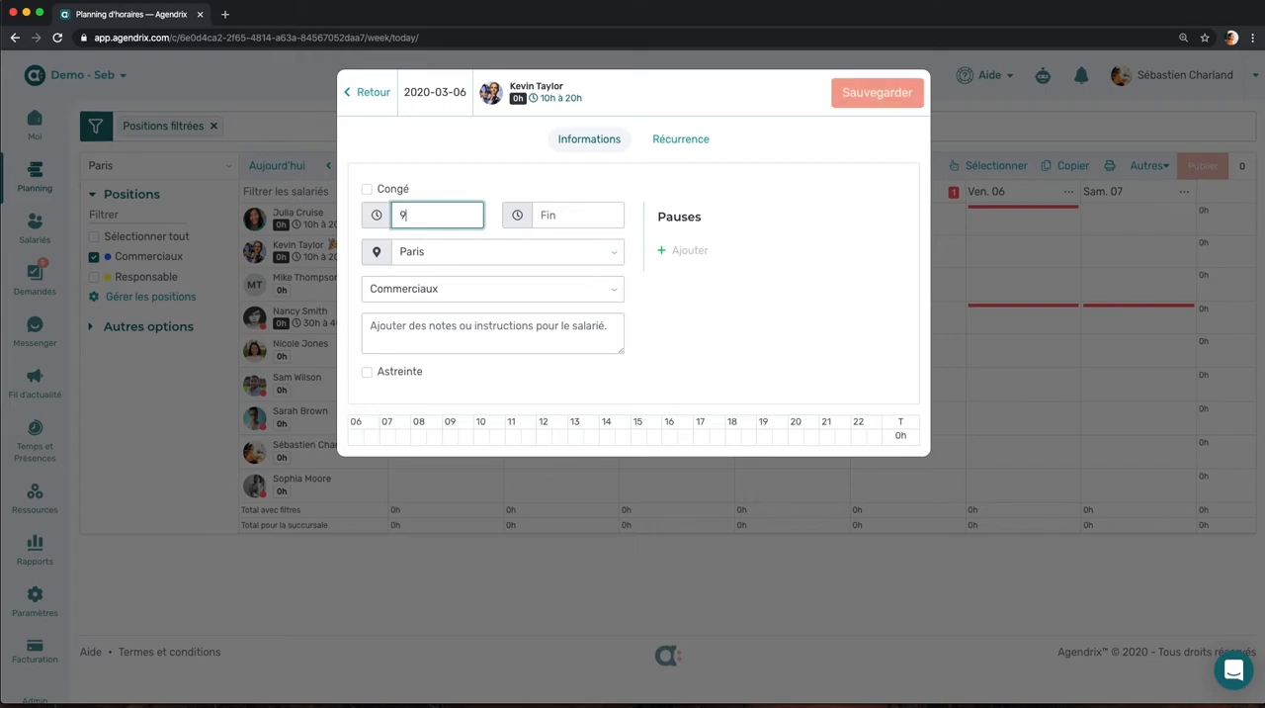
left_click(581, 218)
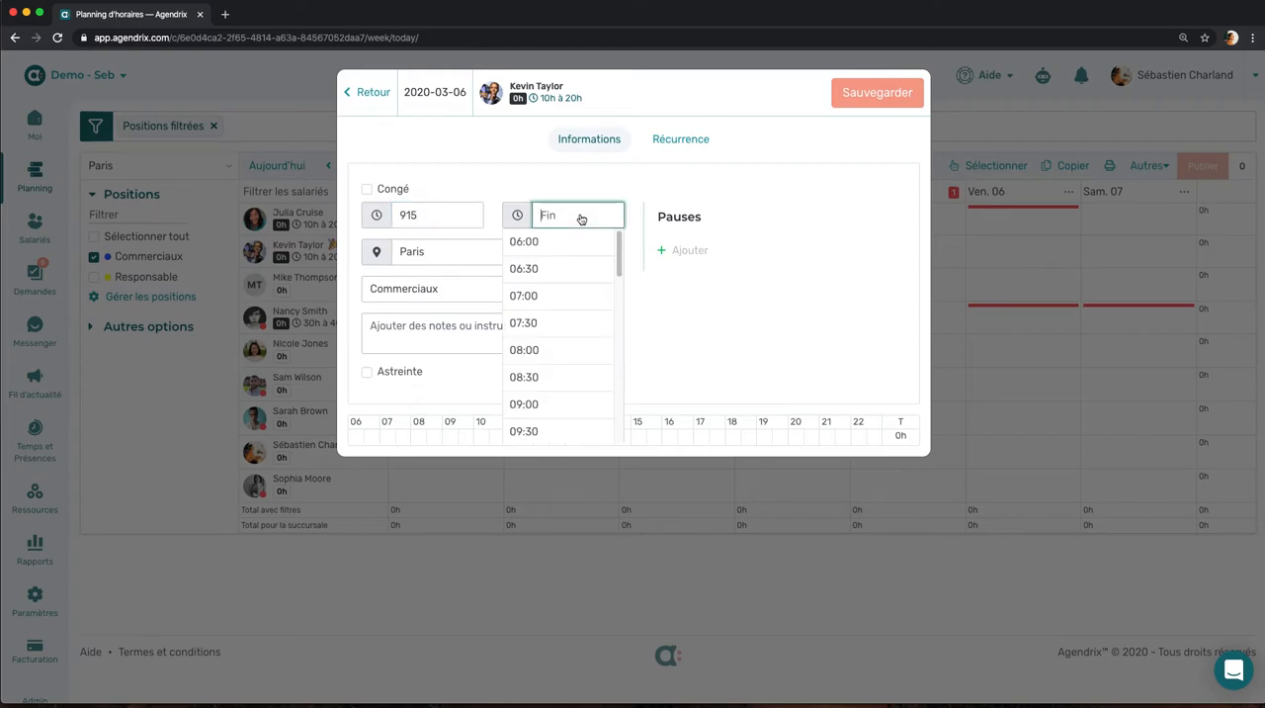
scroll(569, 335, "down", 3)
scroll(571, 333, "down", 2)
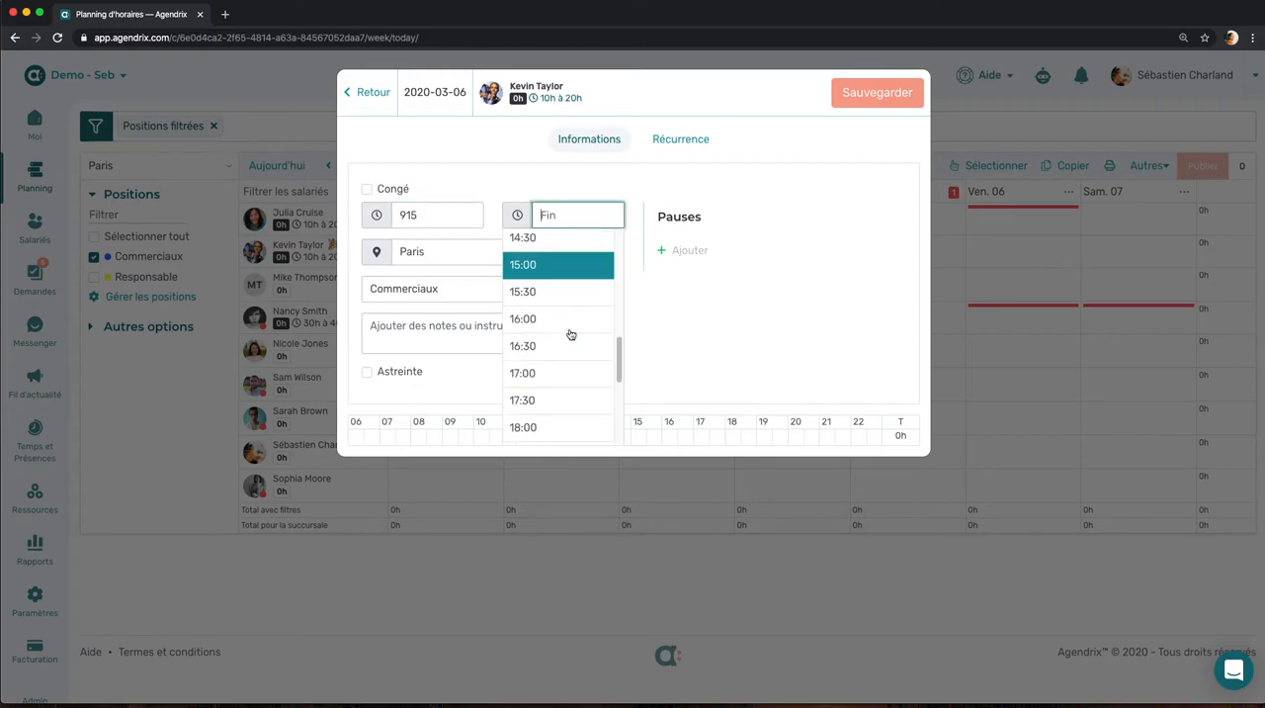
left_click(573, 404)
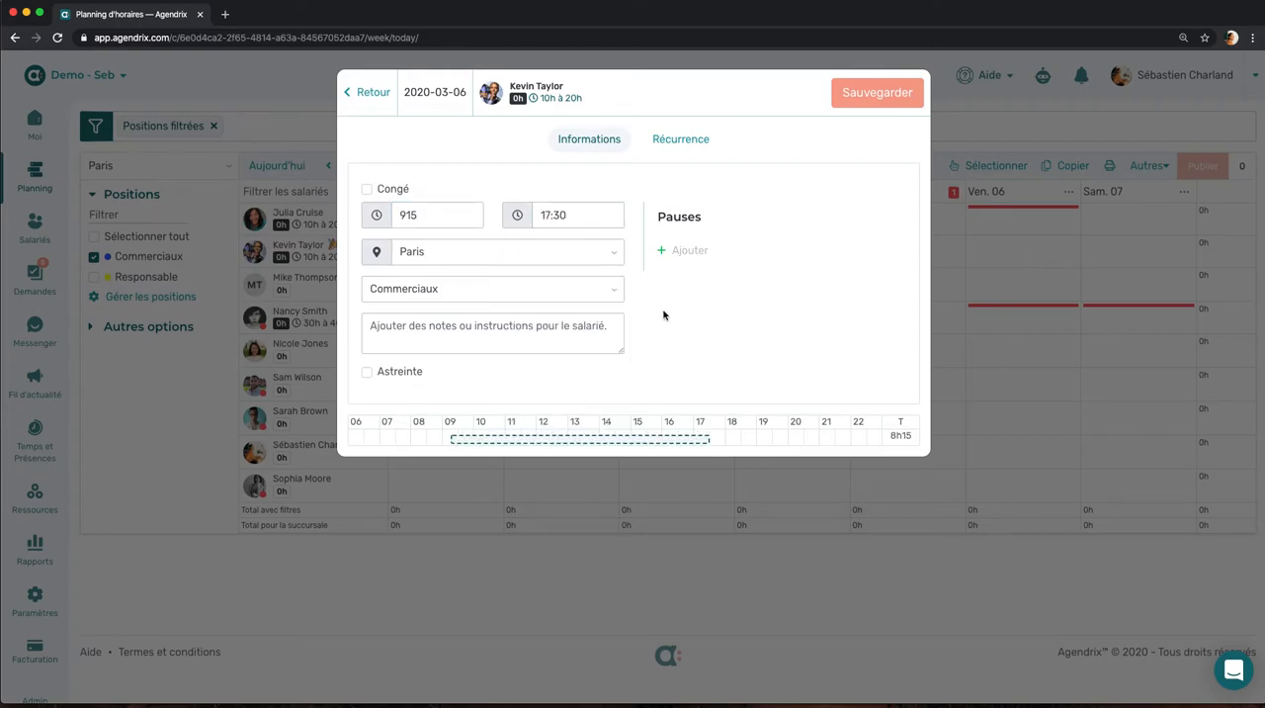
Step: Add a 30-minute break to the new shift, leaving the employee notes empty
left_click_drag(724, 255, 659, 213)
left_click(742, 241)
left_click(700, 251)
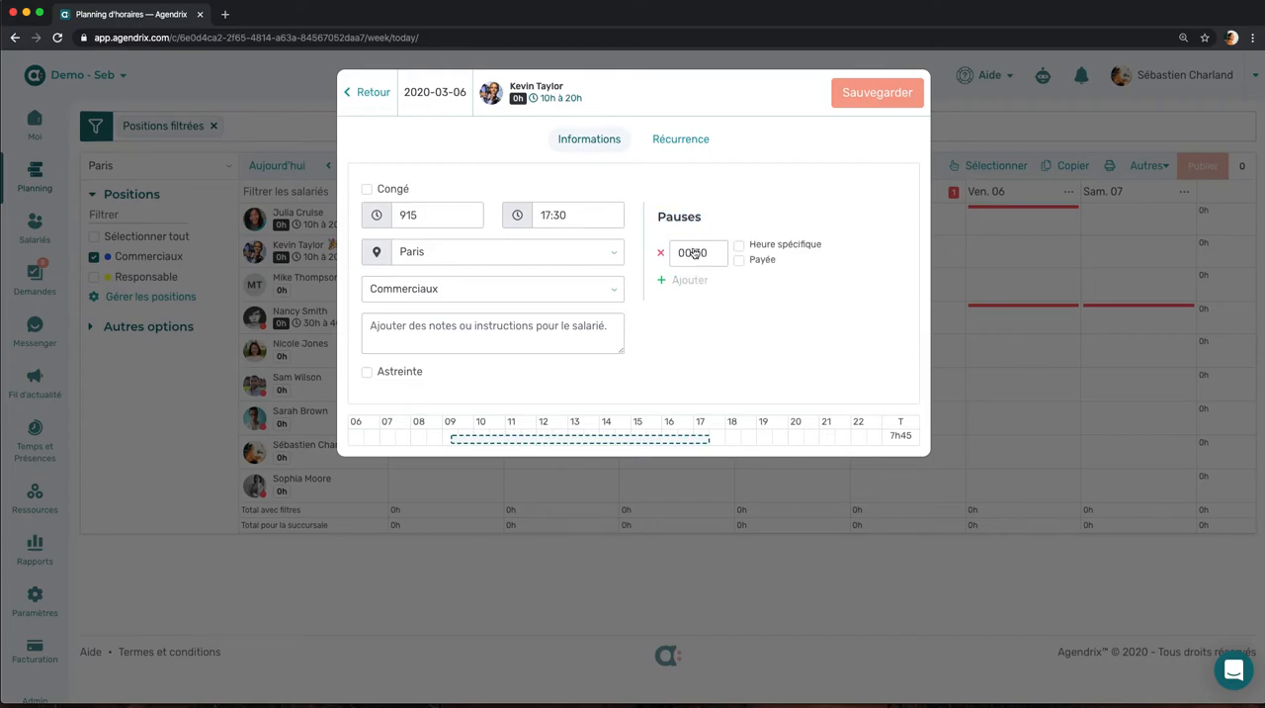
left_click(567, 342)
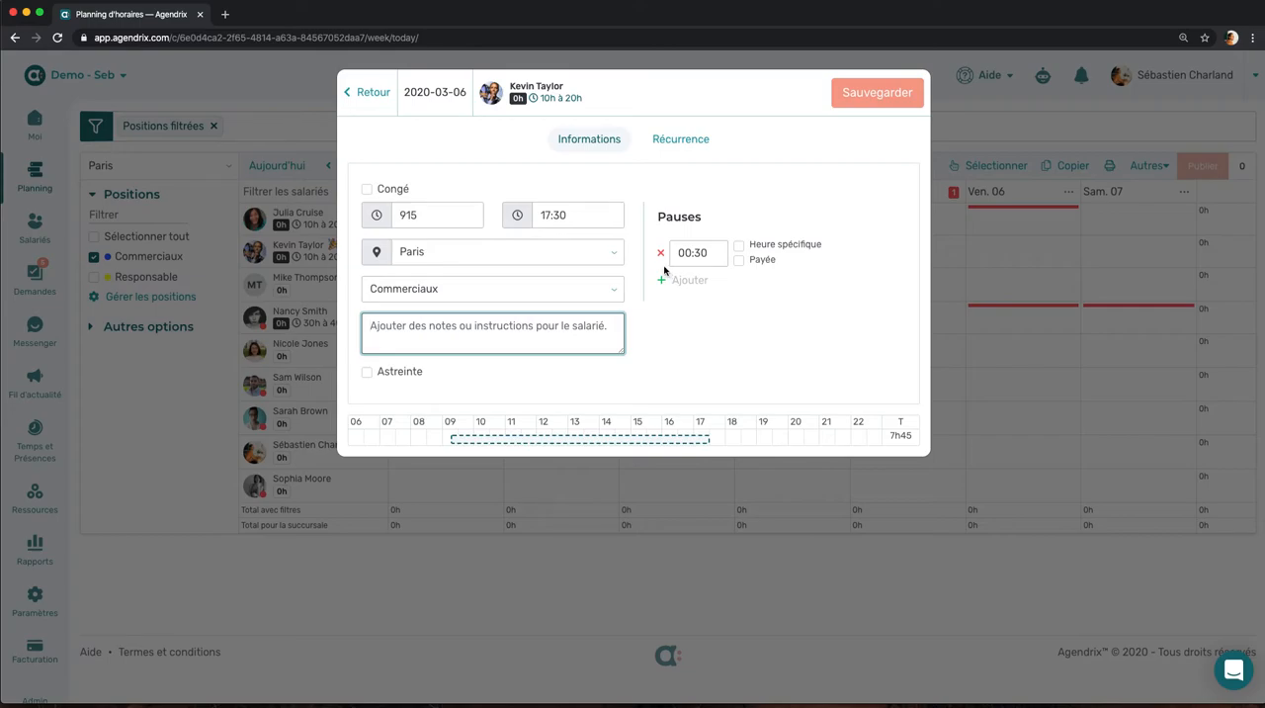
Step: Try a recurrence every 3 weeks on Monday, Wednesday and Friday, and reset the shift to Aucune récurrence
left_click(675, 146)
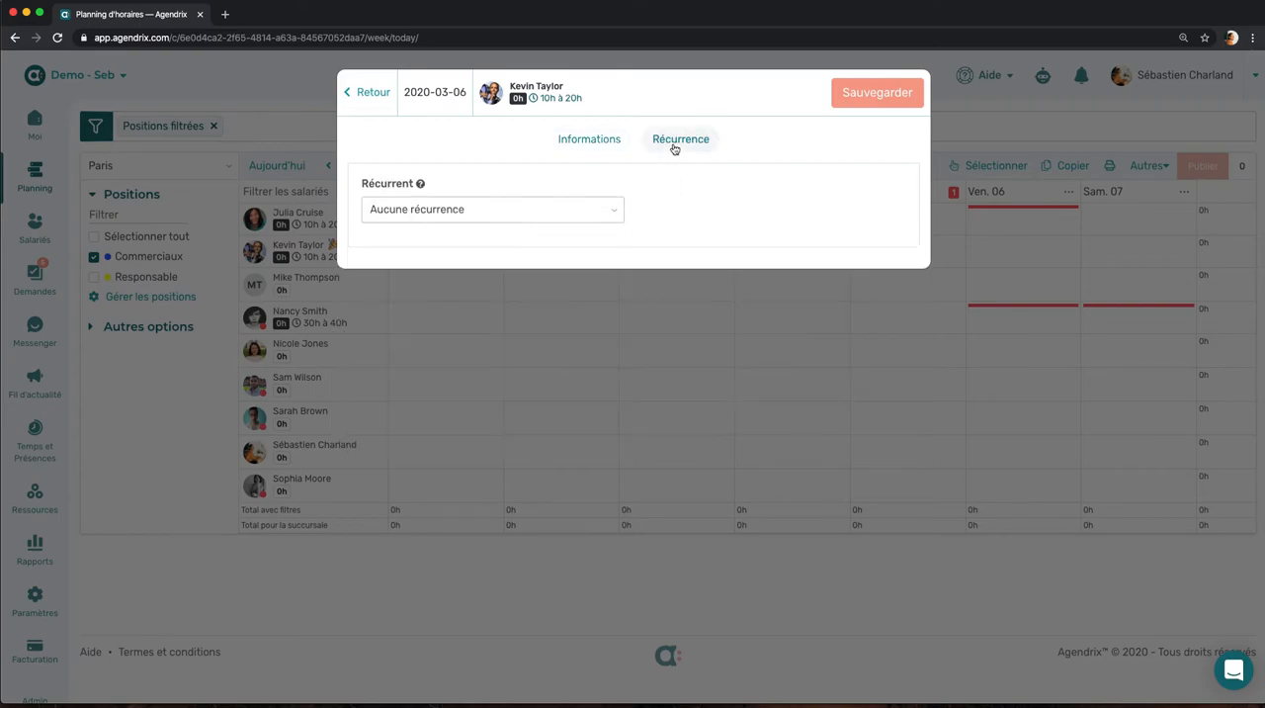
left_click(602, 217)
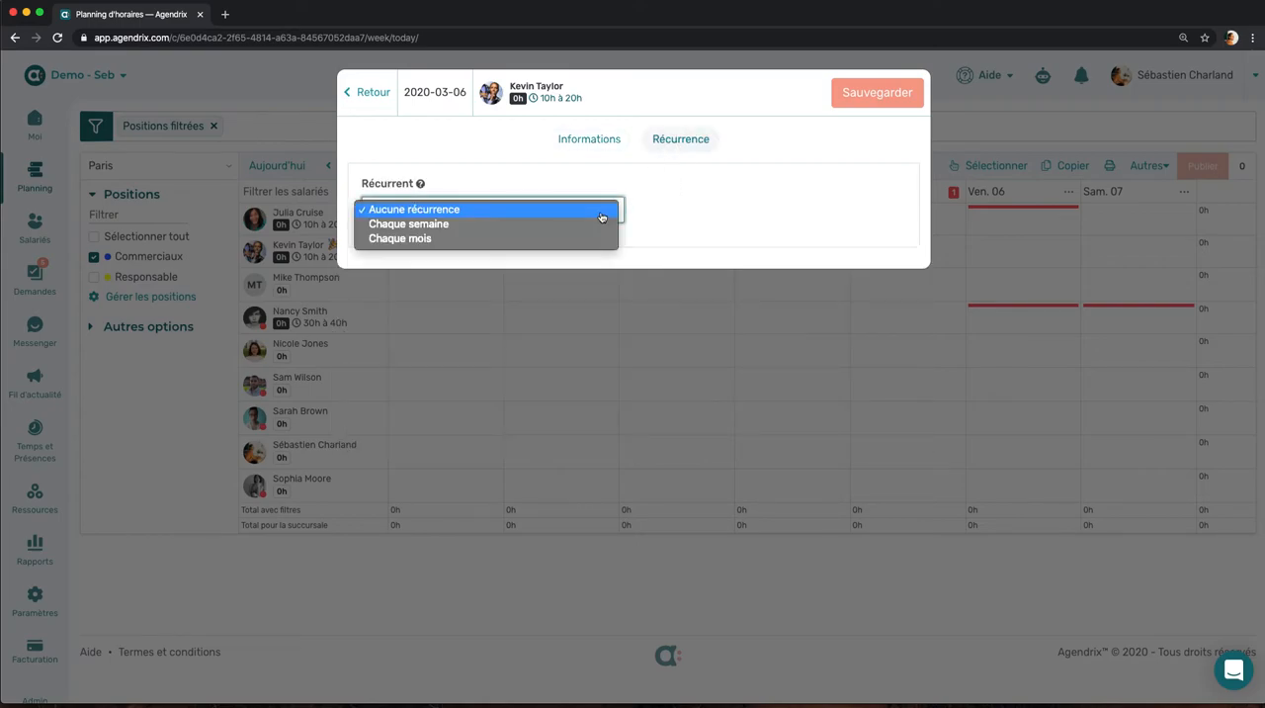
left_click(598, 225)
left_click(549, 265)
left_click(549, 265)
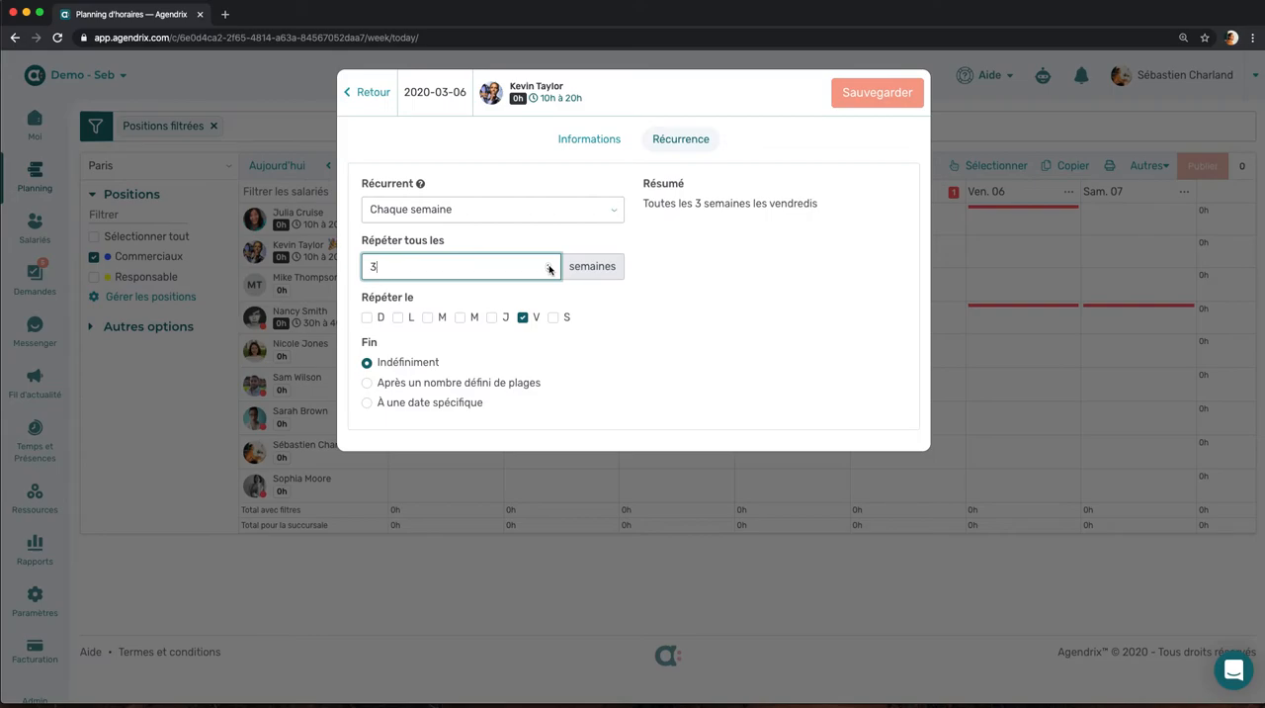
left_click(459, 317)
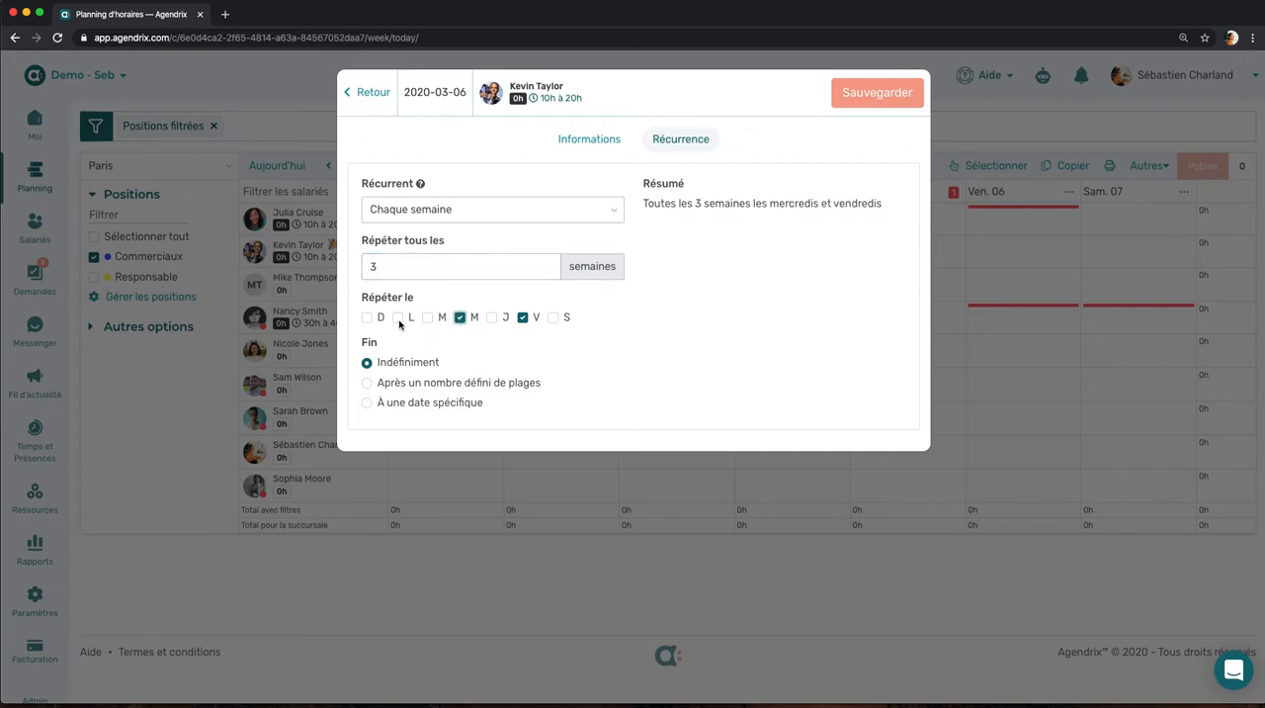
left_click(399, 322)
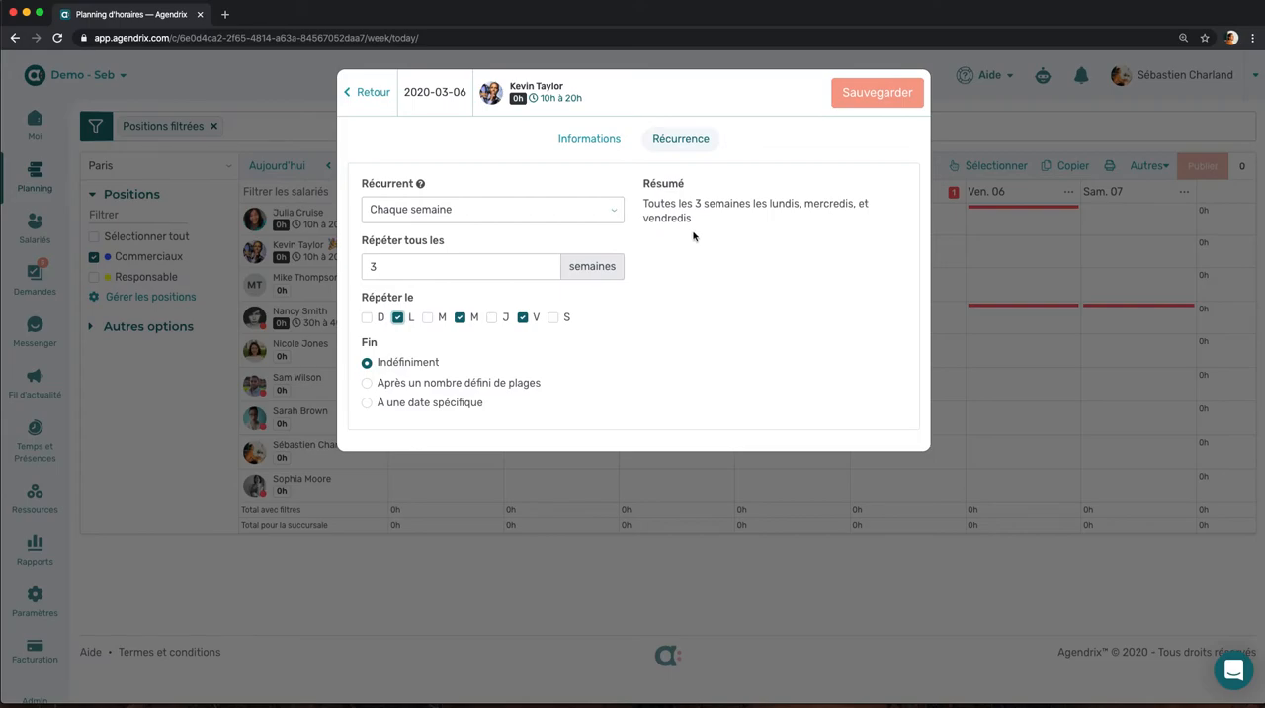
left_click(619, 215)
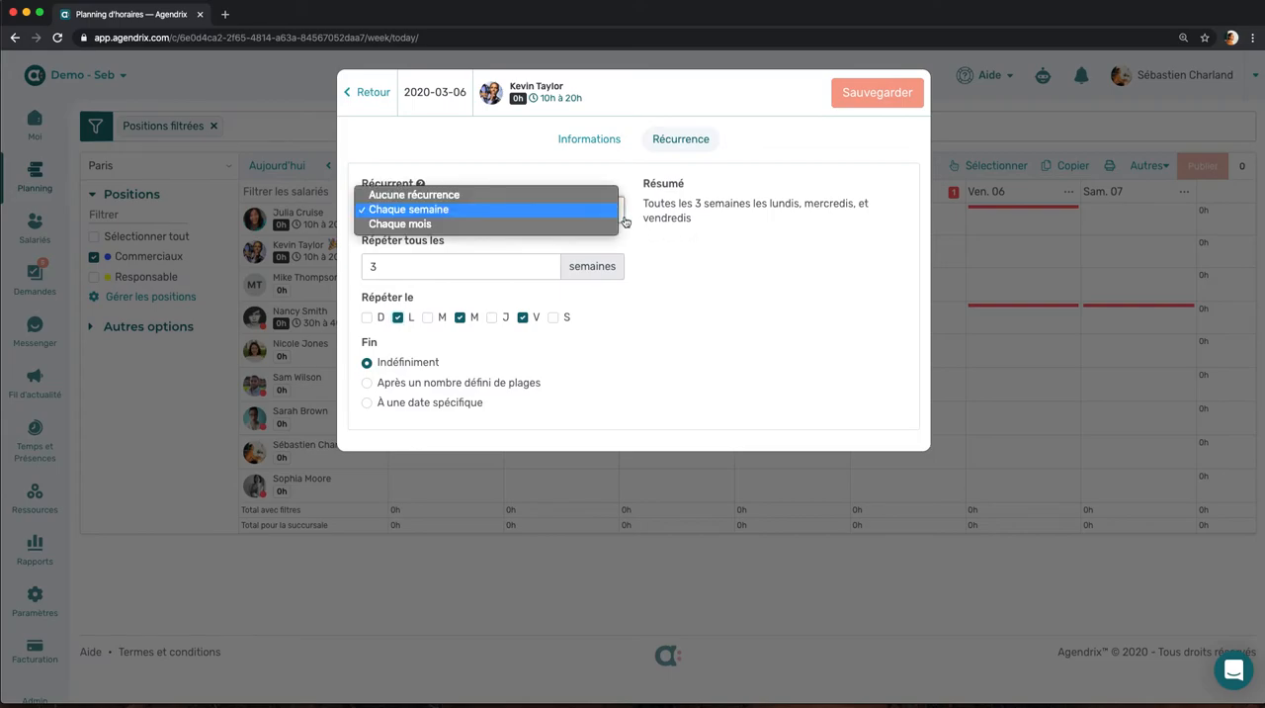
left_click(607, 198)
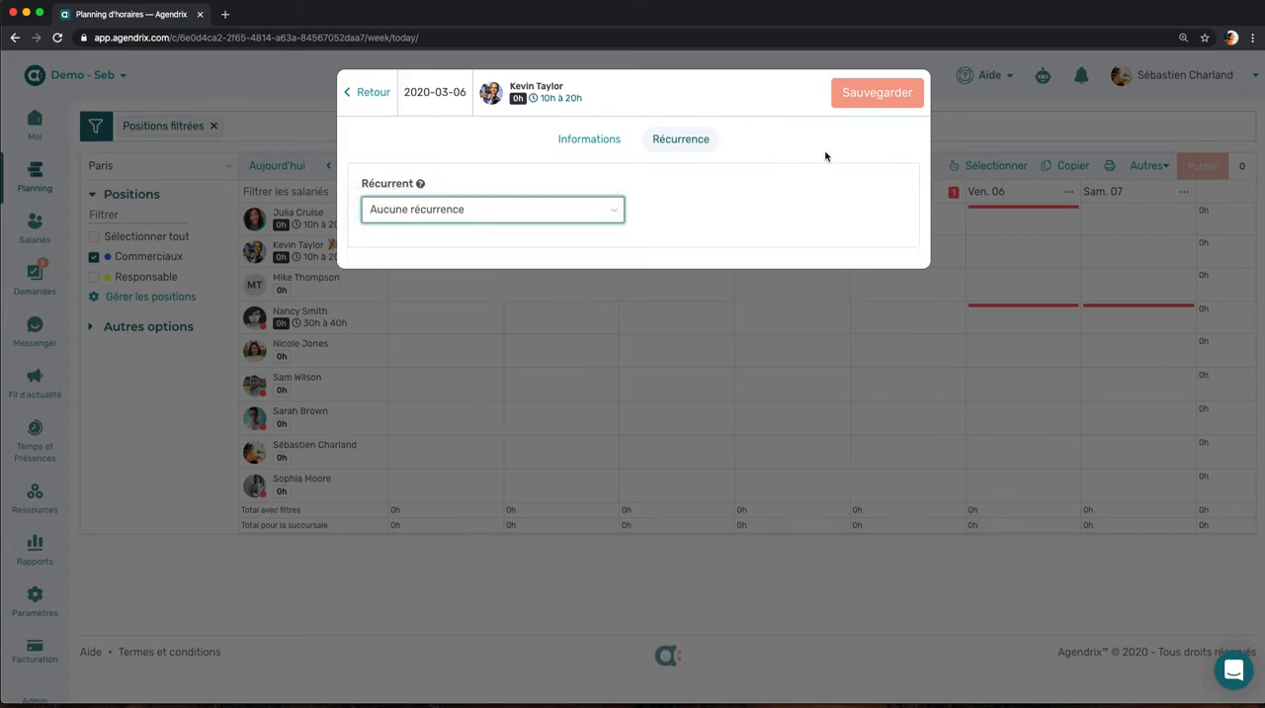
Step: Save the shift and move it to the fifth listed employee on Friday 6 March
left_click(877, 93)
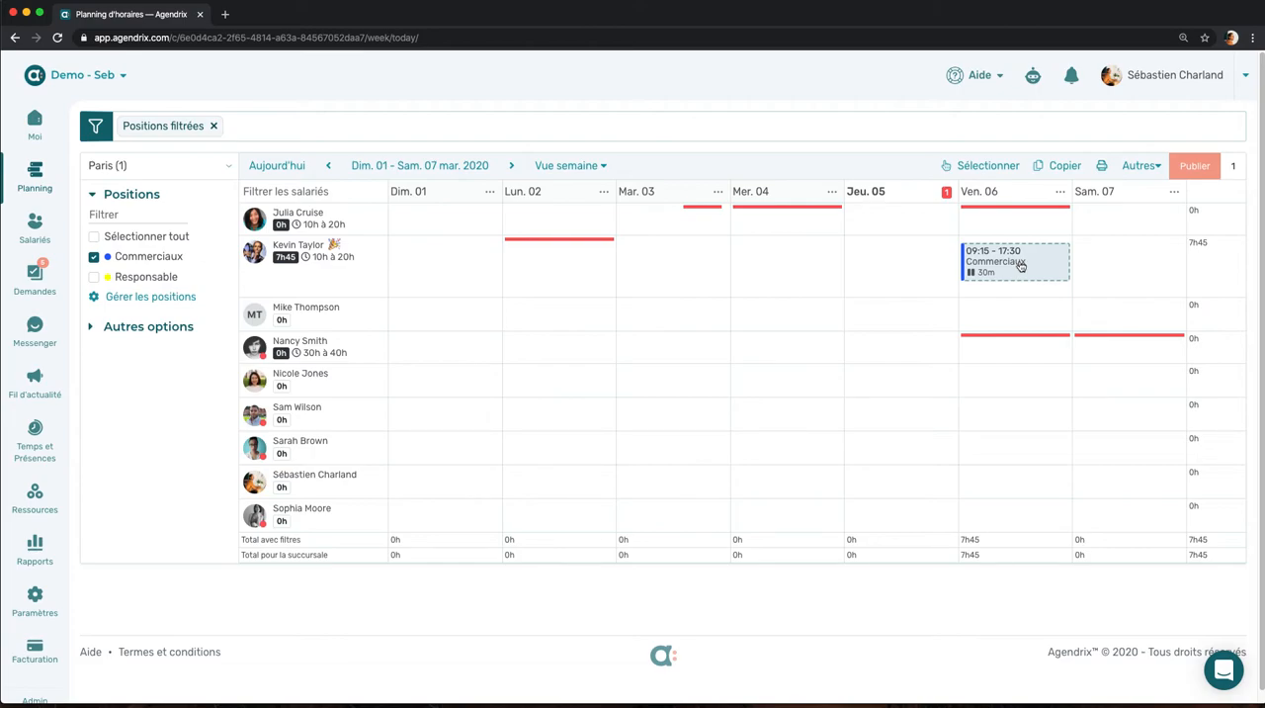
left_click_drag(1010, 267, 998, 384)
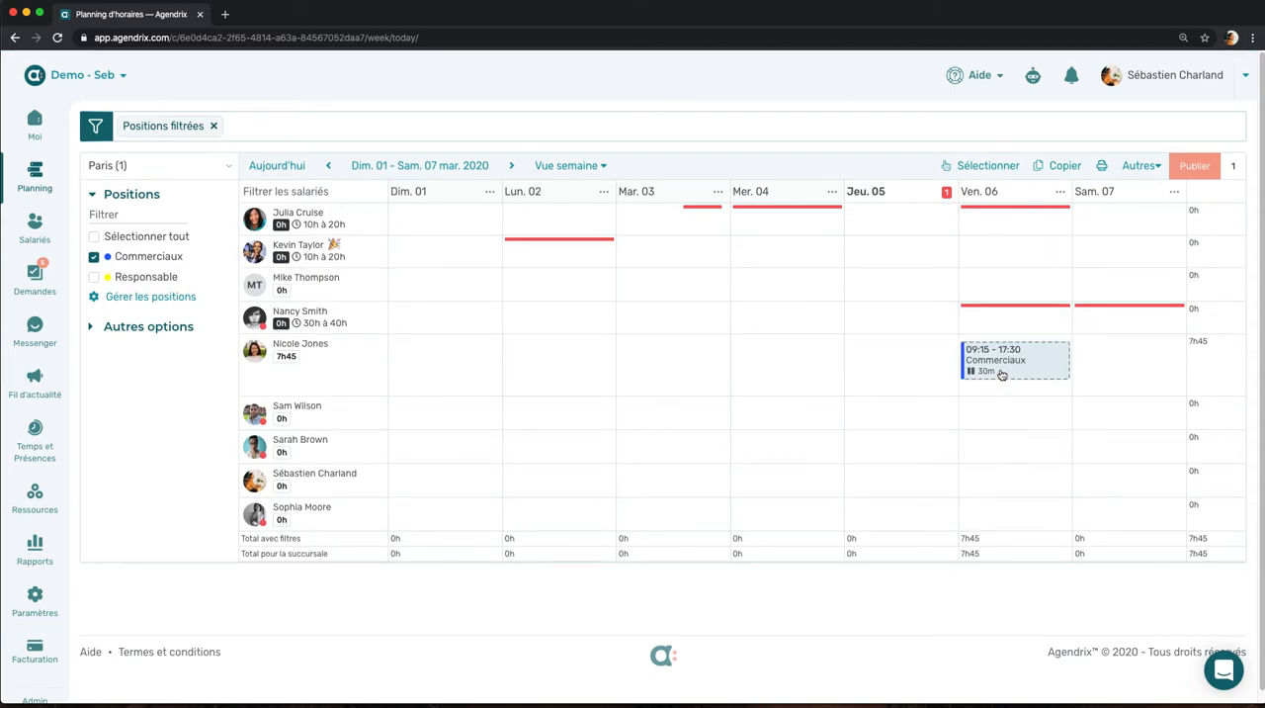
Step: Copy the shift to the third employee on Thursday 5 March and to the seventh employee on Thursday and Friday
left_click_drag(1036, 364, 909, 287)
left_click_drag(1024, 391, 1008, 485)
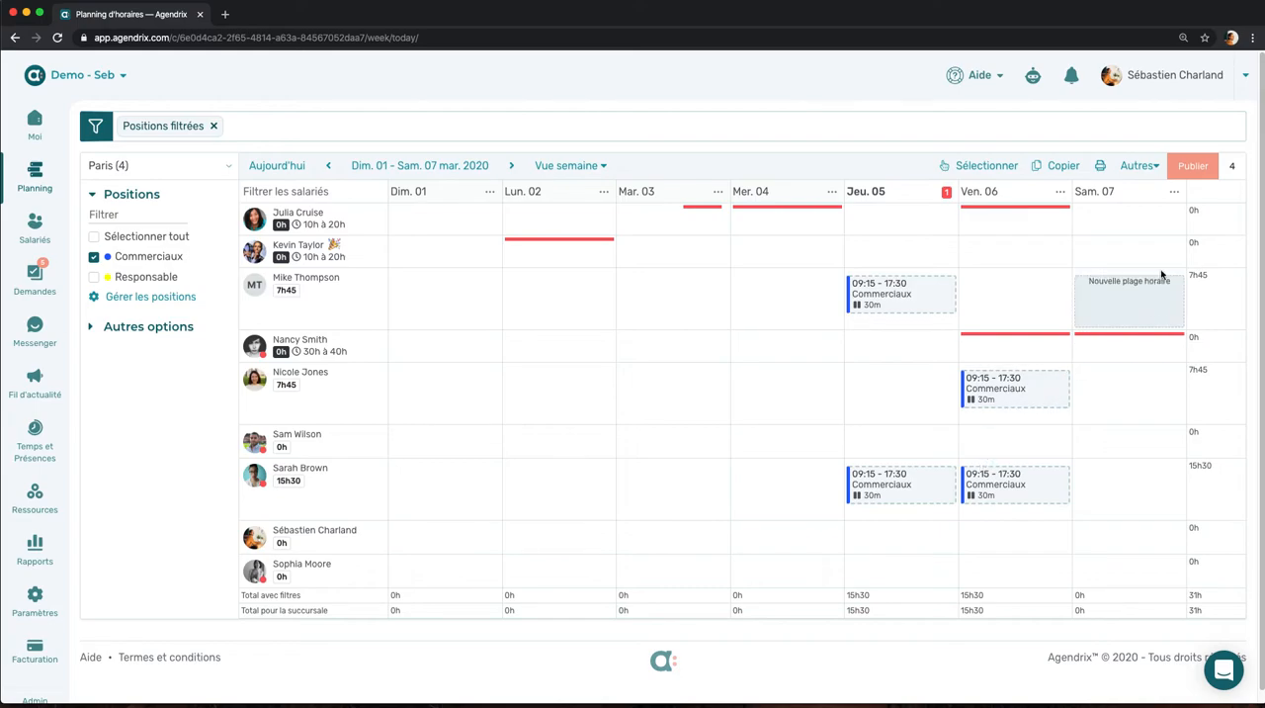
Step: Review the pending changes for the Paris Commerciaux schedule and publish them
left_click(1195, 175)
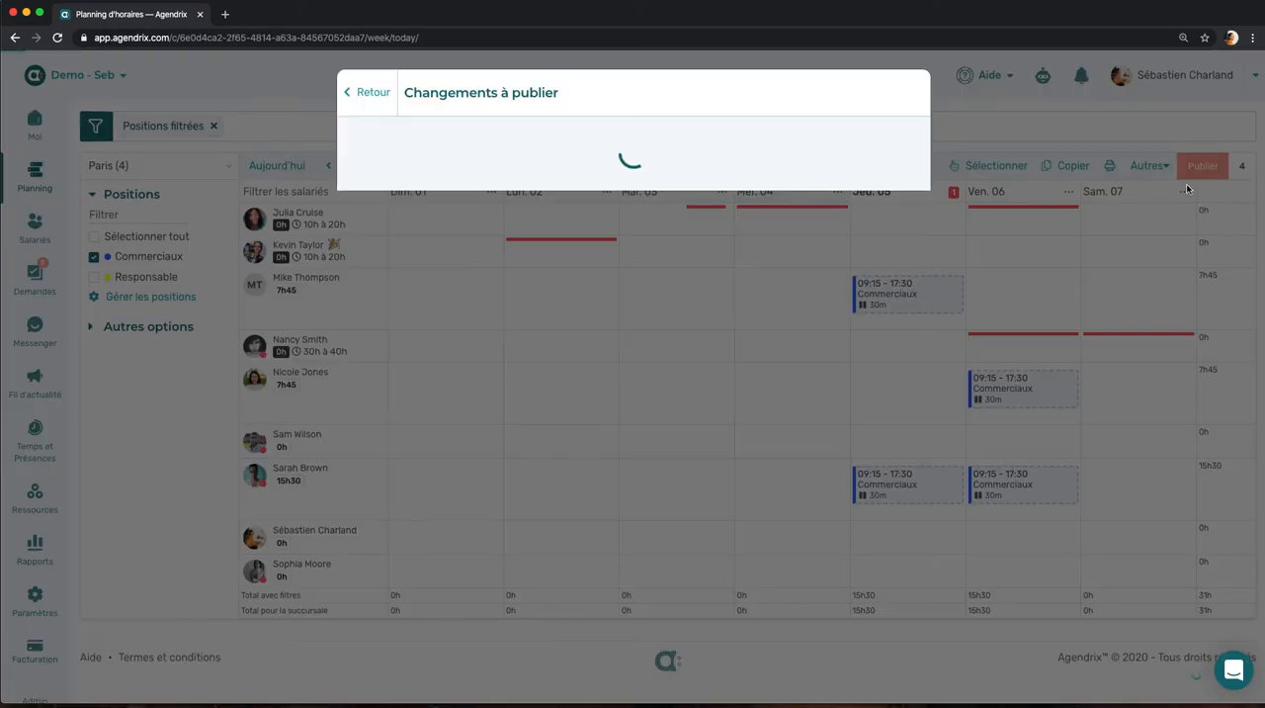
scroll(866, 318, "down", 2)
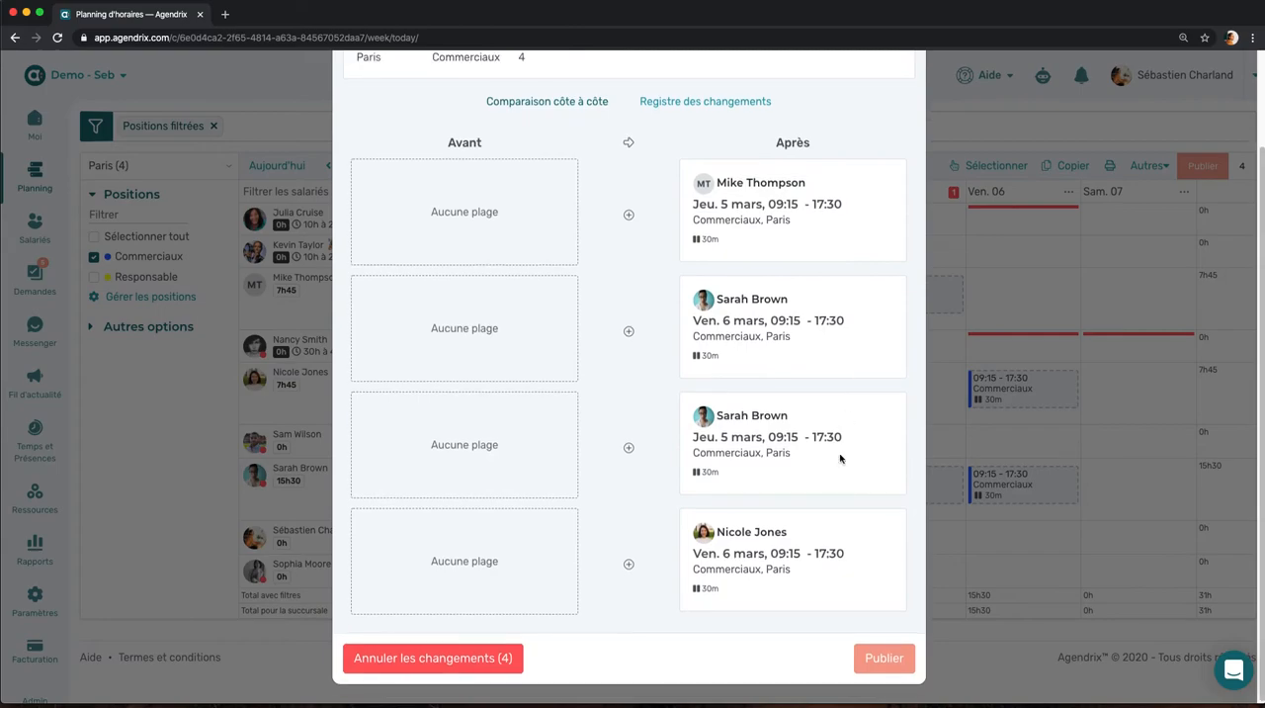
left_click(883, 657)
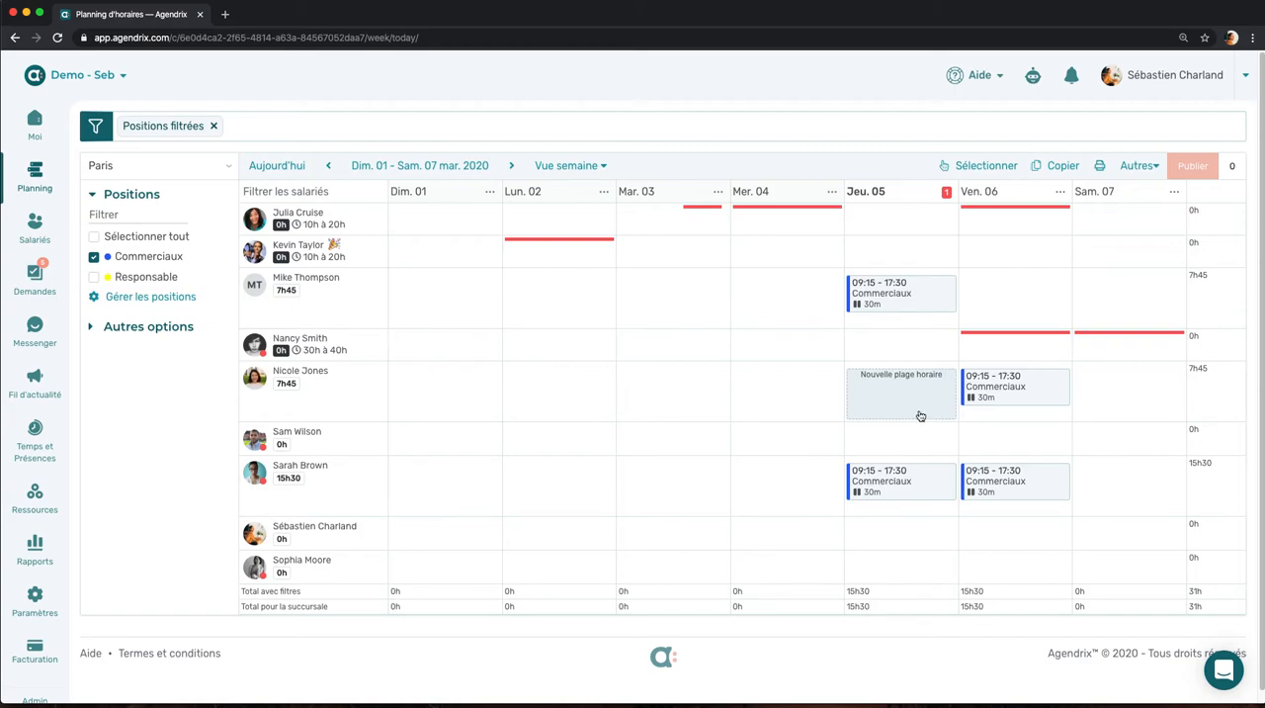
Step: Look over the print options for the Paris Commerciaux schedule and return without printing
left_click(1098, 166)
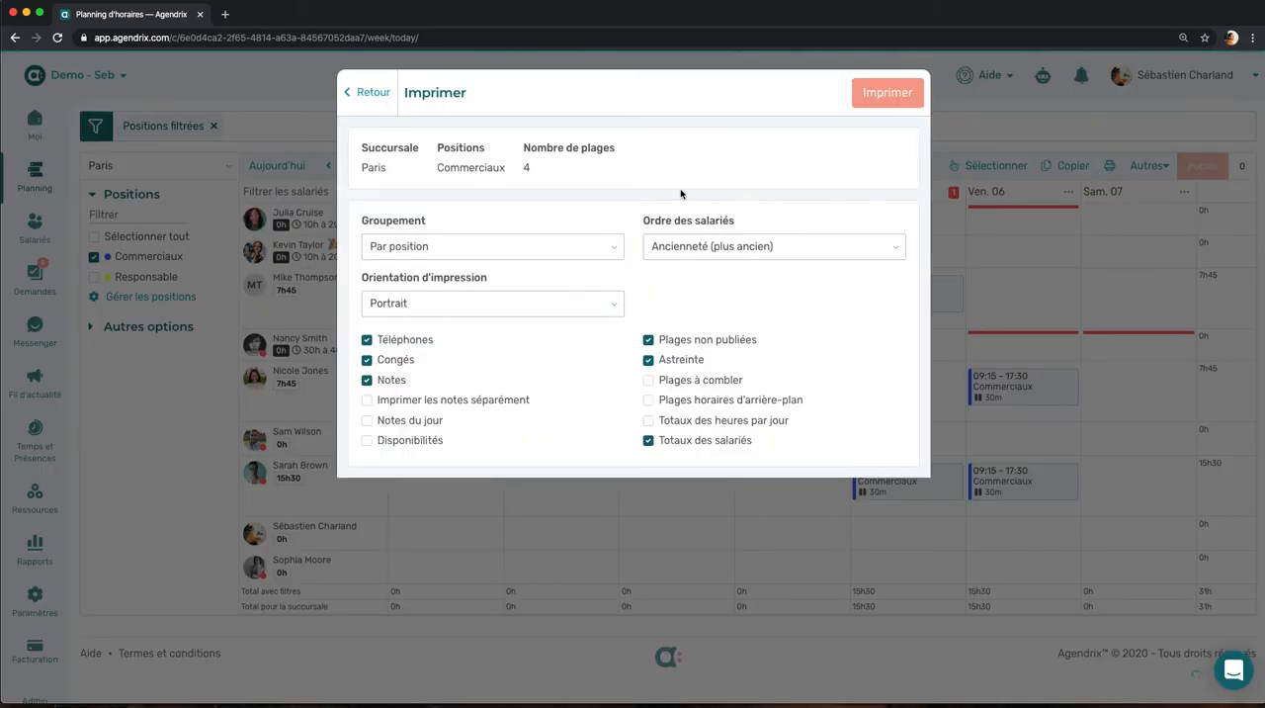
left_click(364, 92)
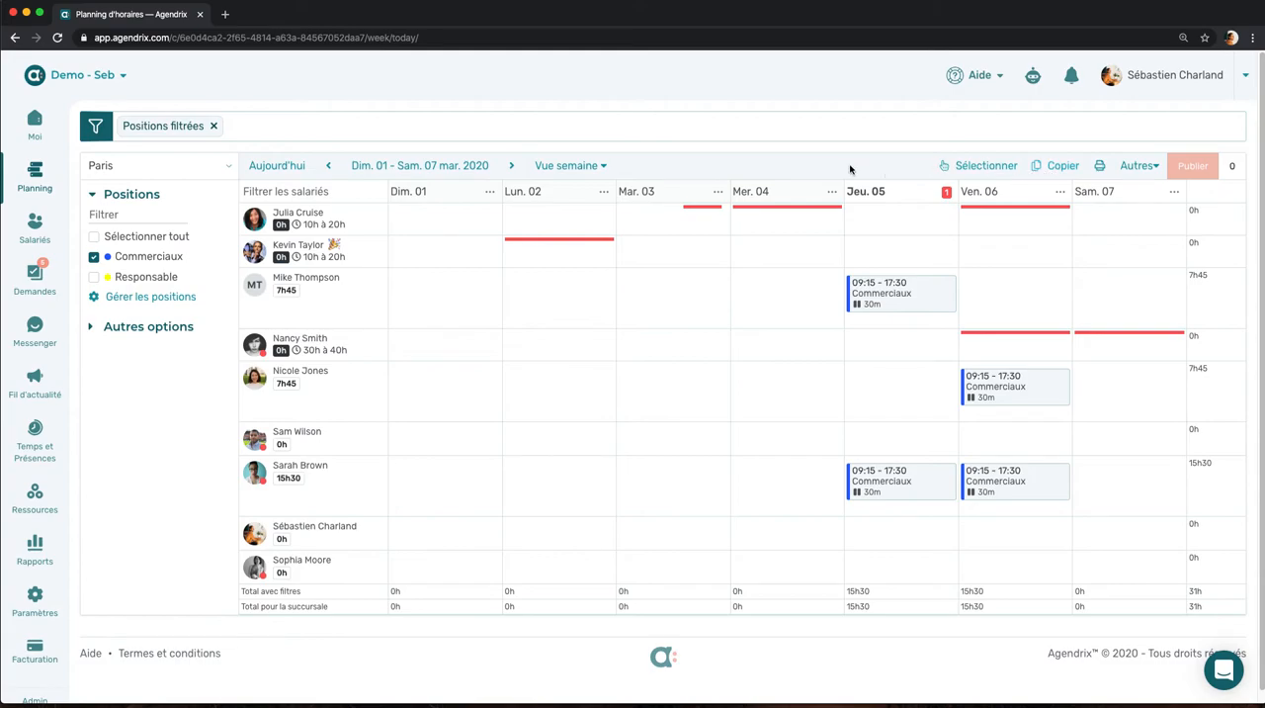
Step: Display the week of 8 to 14 March 2020 and check when the second employee's Thursday 16:00-22:30 shift was viewed
left_click(432, 176)
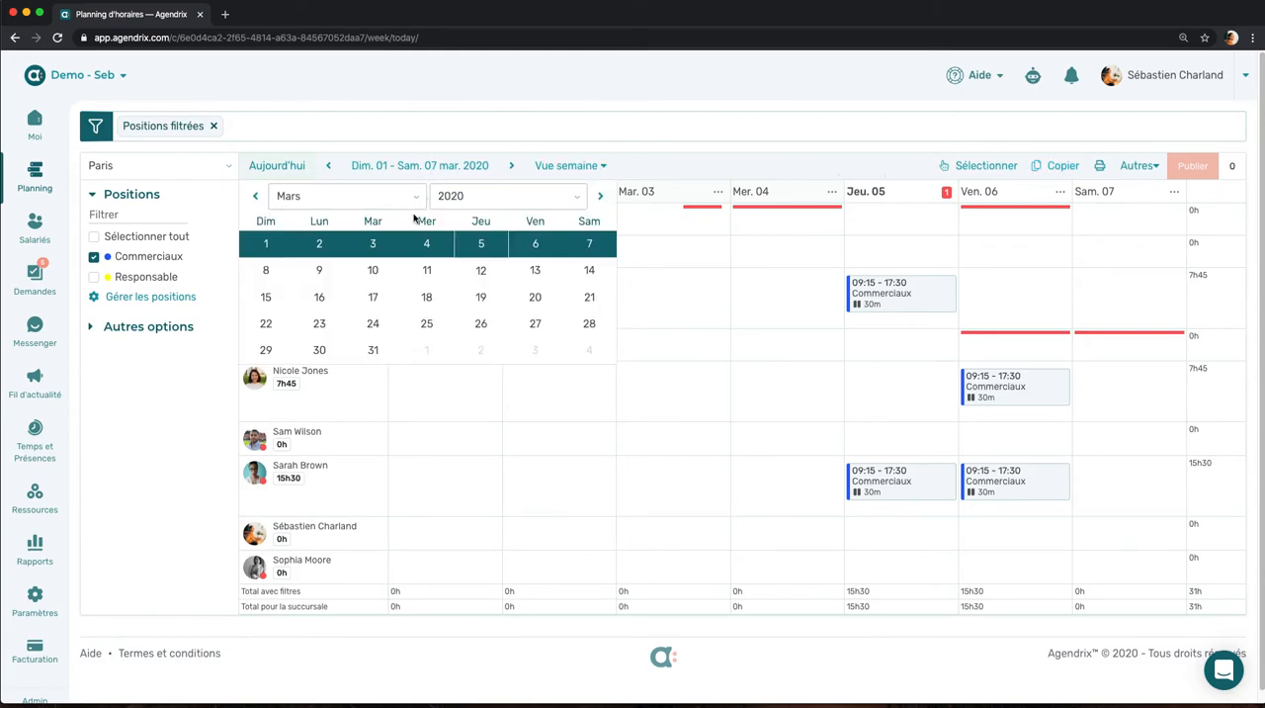
left_click(426, 271)
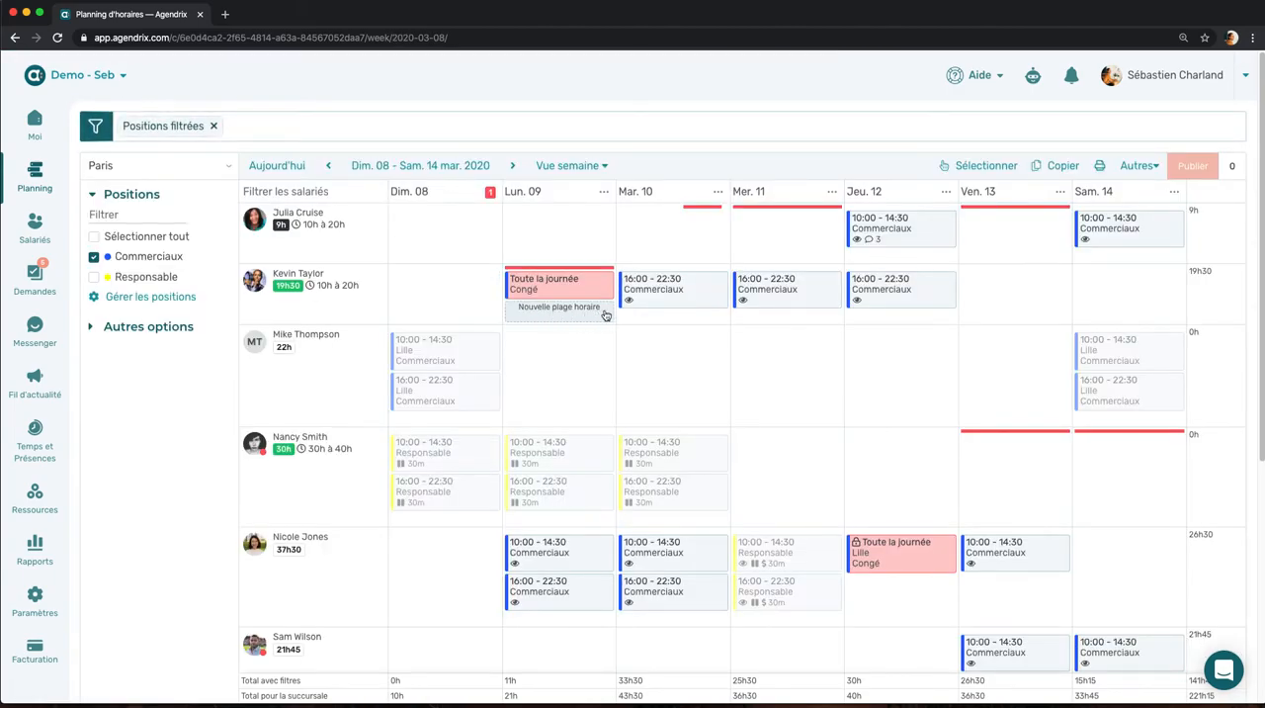
scroll(763, 329, "down", 1)
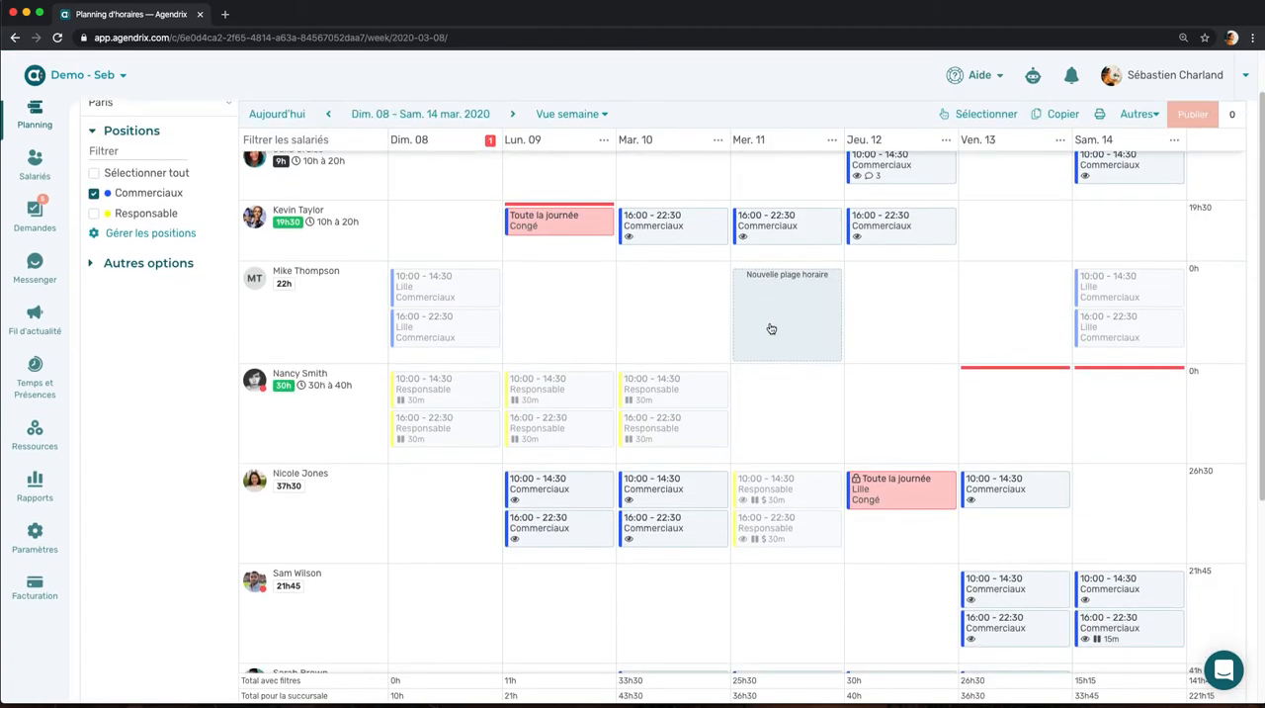
scroll(768, 329, "up", 1)
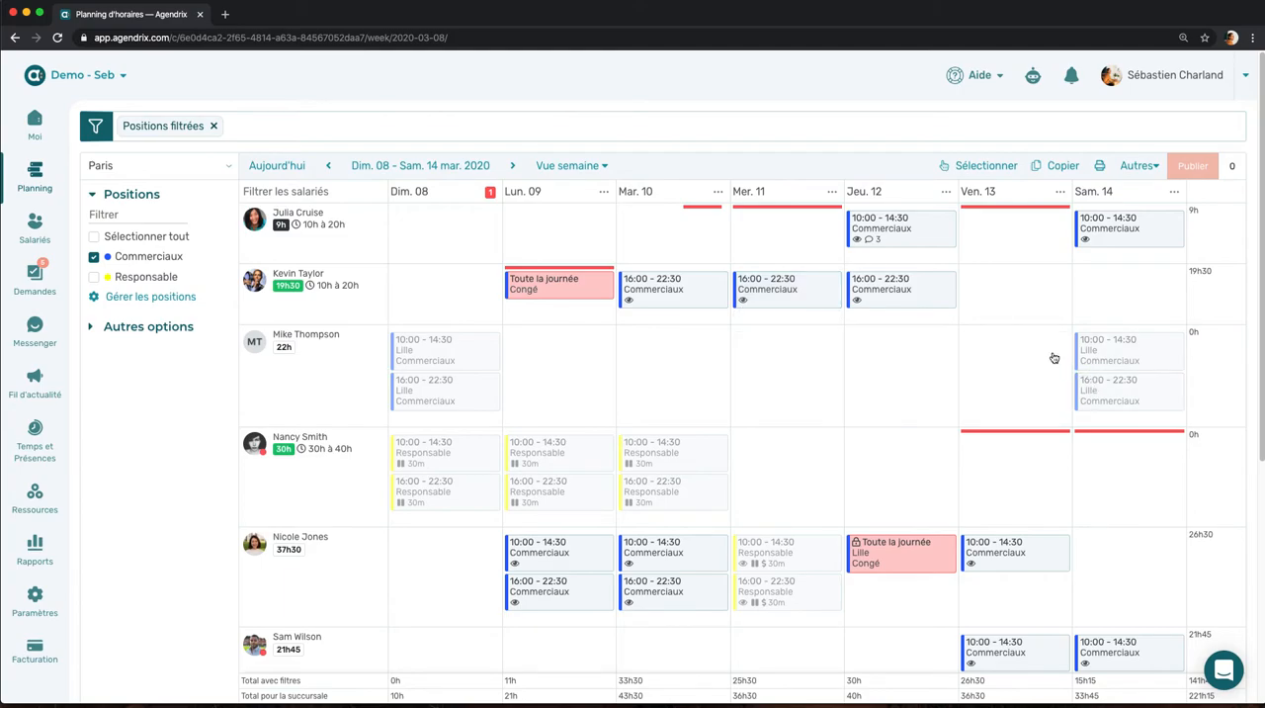
mouse_move(858, 308)
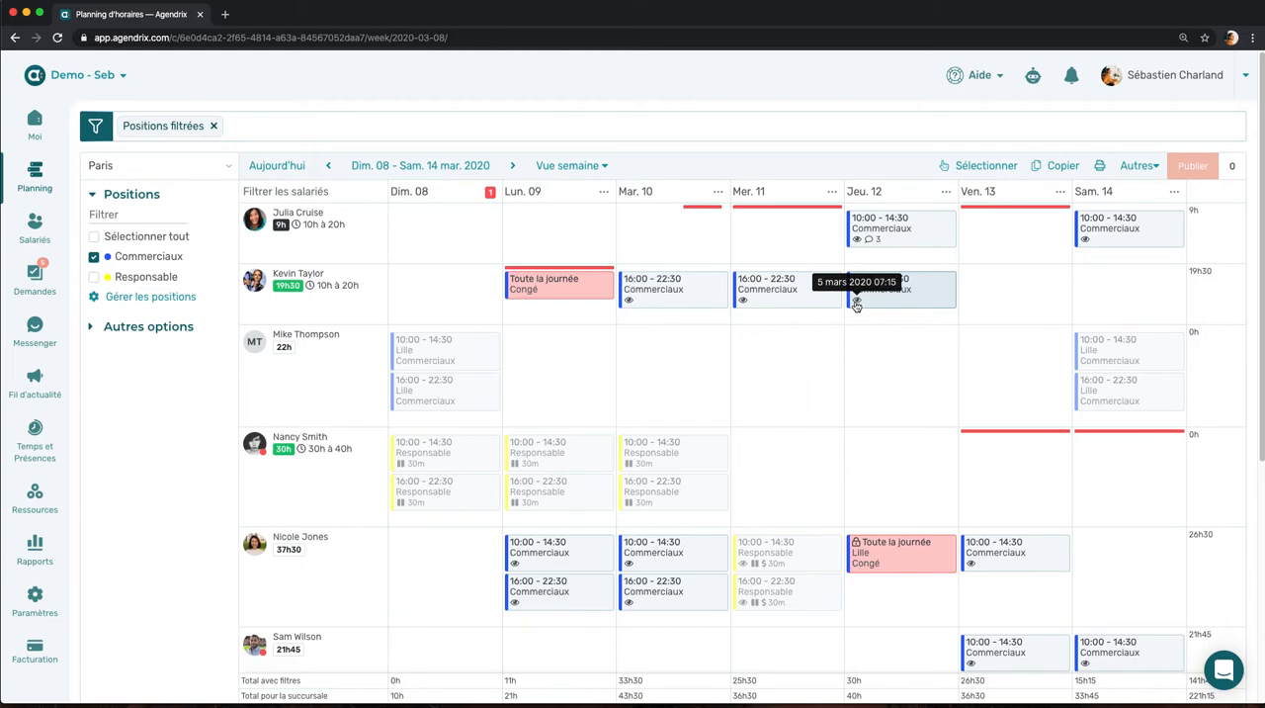
Step: Move the seventh listed employee's 08:00-16:00 Commerciaux shift on Tuesday 10 March to the sixth listed employee, keeping the same day
scroll(329, 387, "down", 1)
scroll(329, 387, "down", 5)
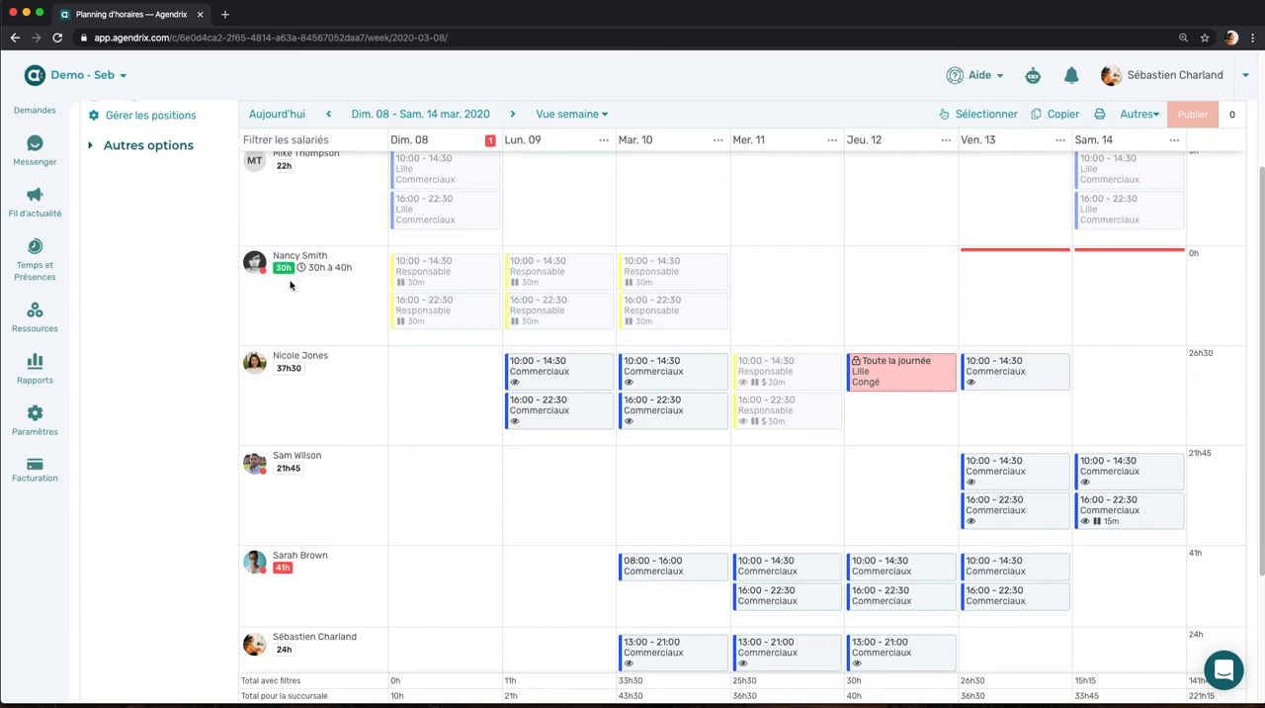
scroll(322, 310, "down", 2)
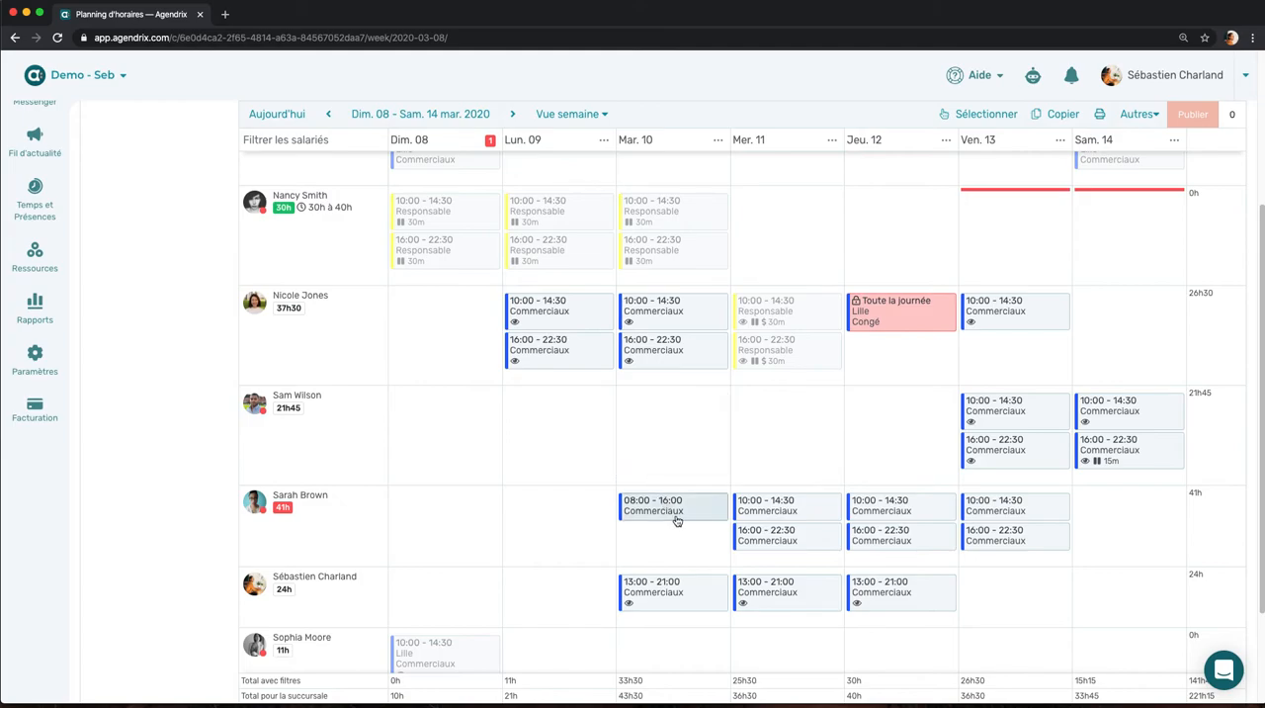
left_click_drag(690, 514, 685, 432)
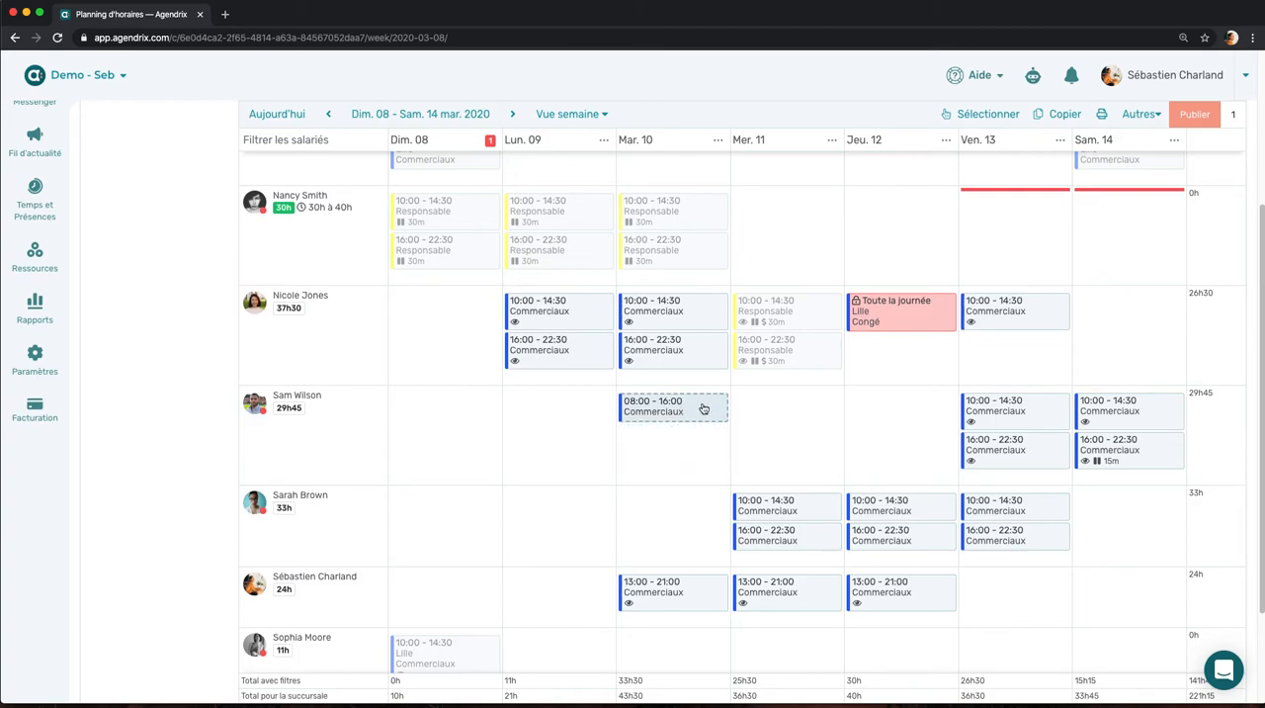
Step: Compare the reassigned Tuesday 10 March shift before and after the change, and publish it
left_click(1204, 115)
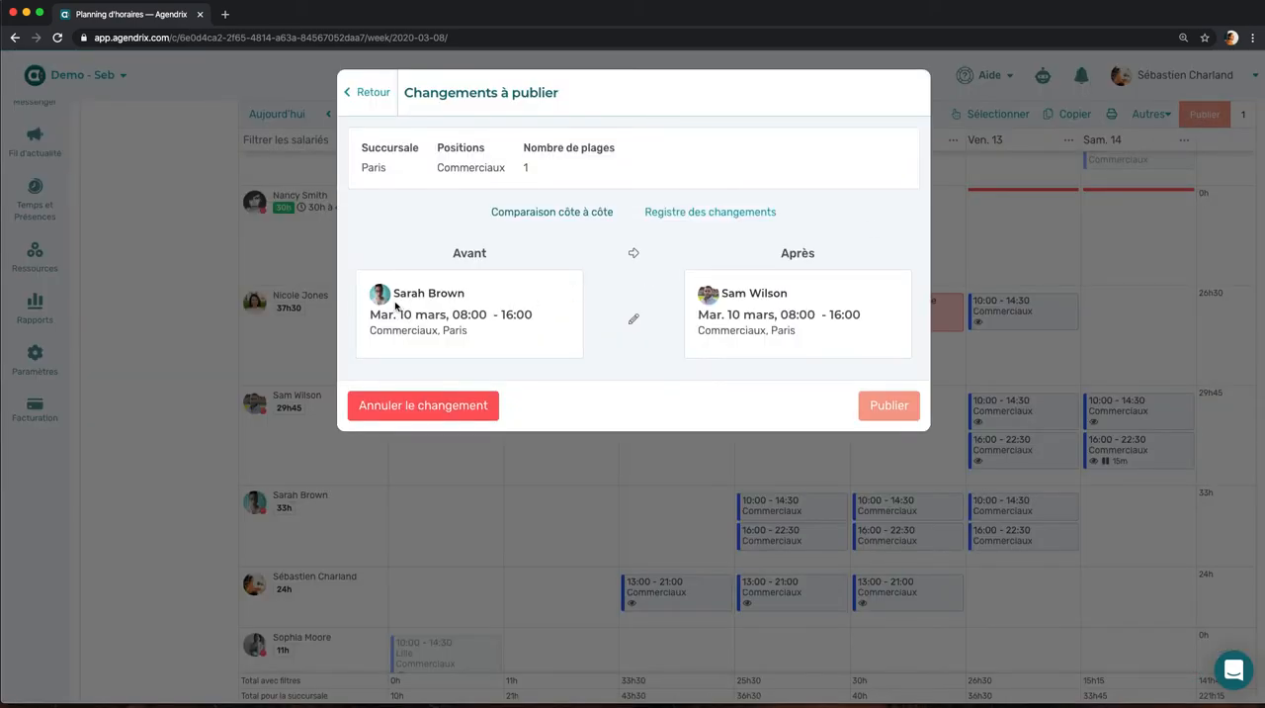
left_click_drag(394, 293, 422, 292)
left_click_drag(723, 294, 746, 293)
left_click(658, 371)
left_click(871, 408)
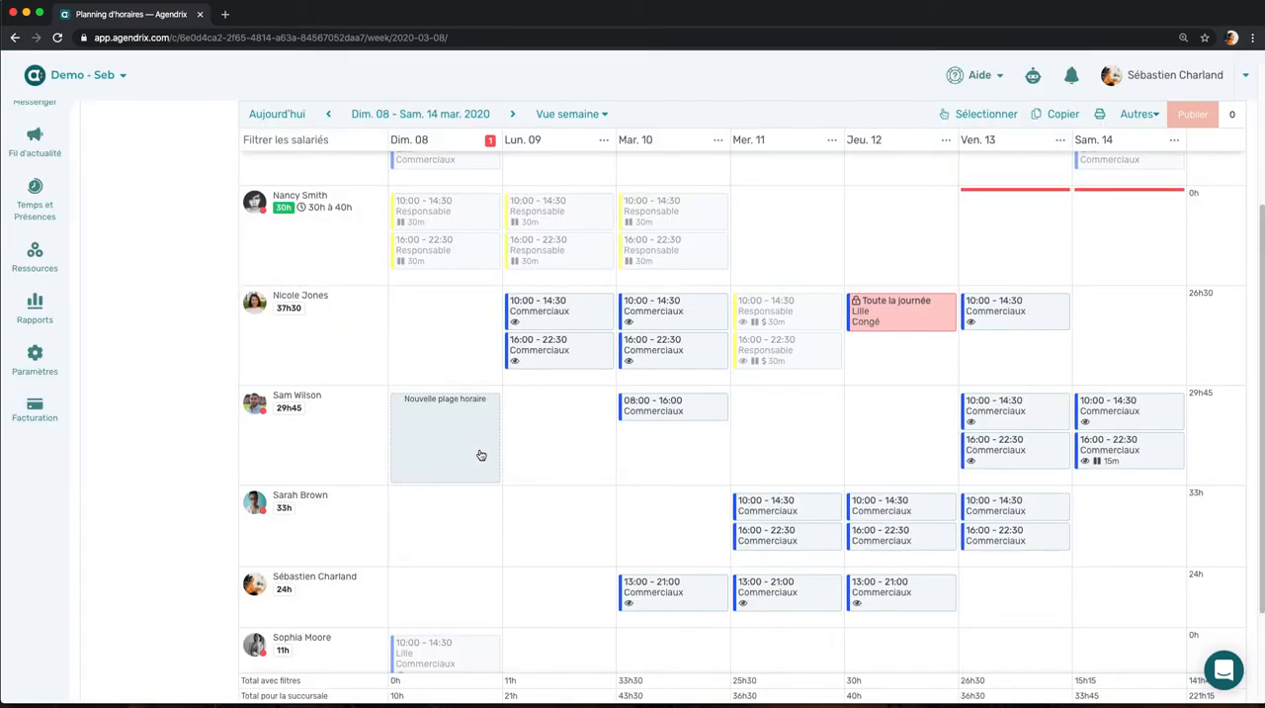
Step: Try an all-day Congé for the fourth listed employee on Wednesday 11 March, look through the leave types, and leave without saving
scroll(480, 454, "up", 3)
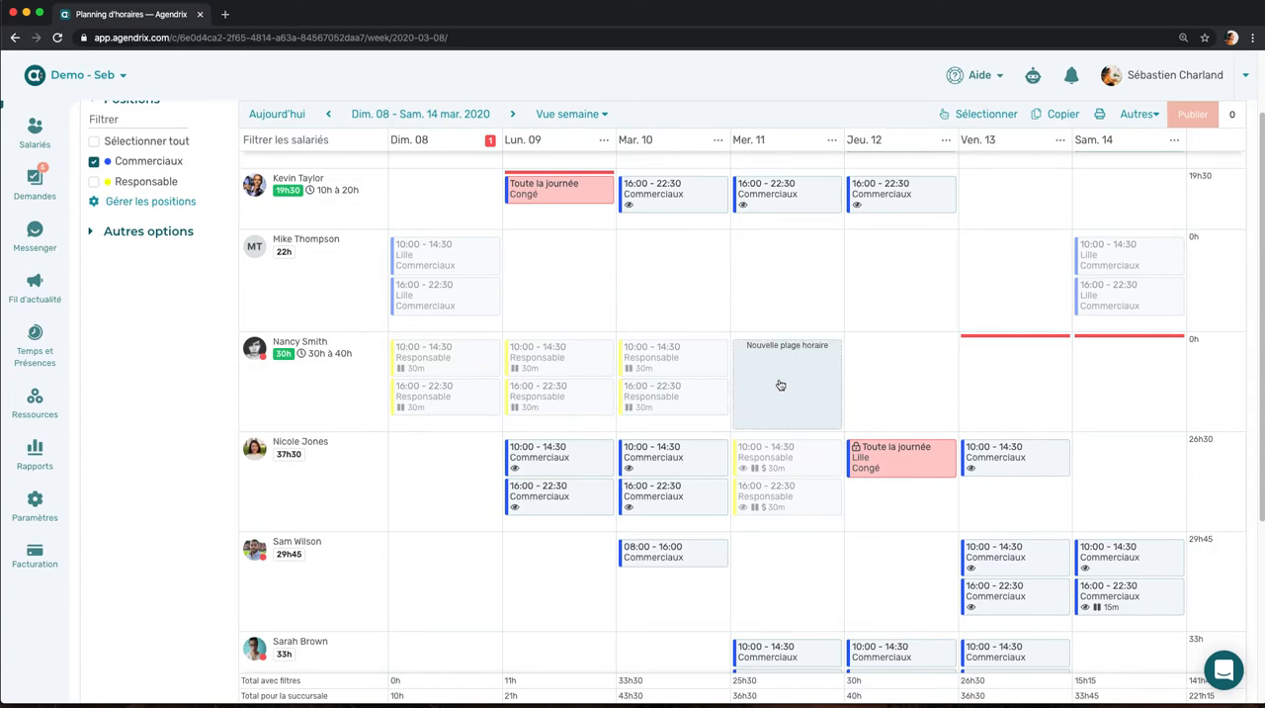
left_click(781, 384)
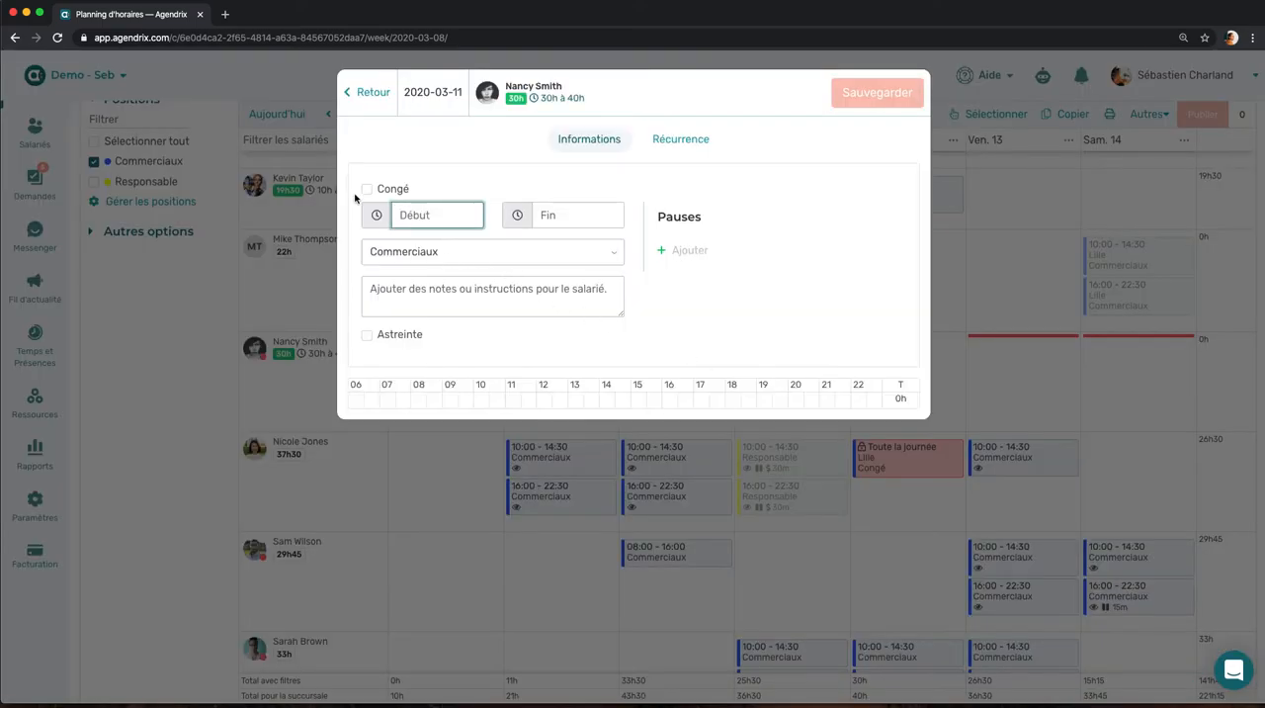
left_click(367, 189)
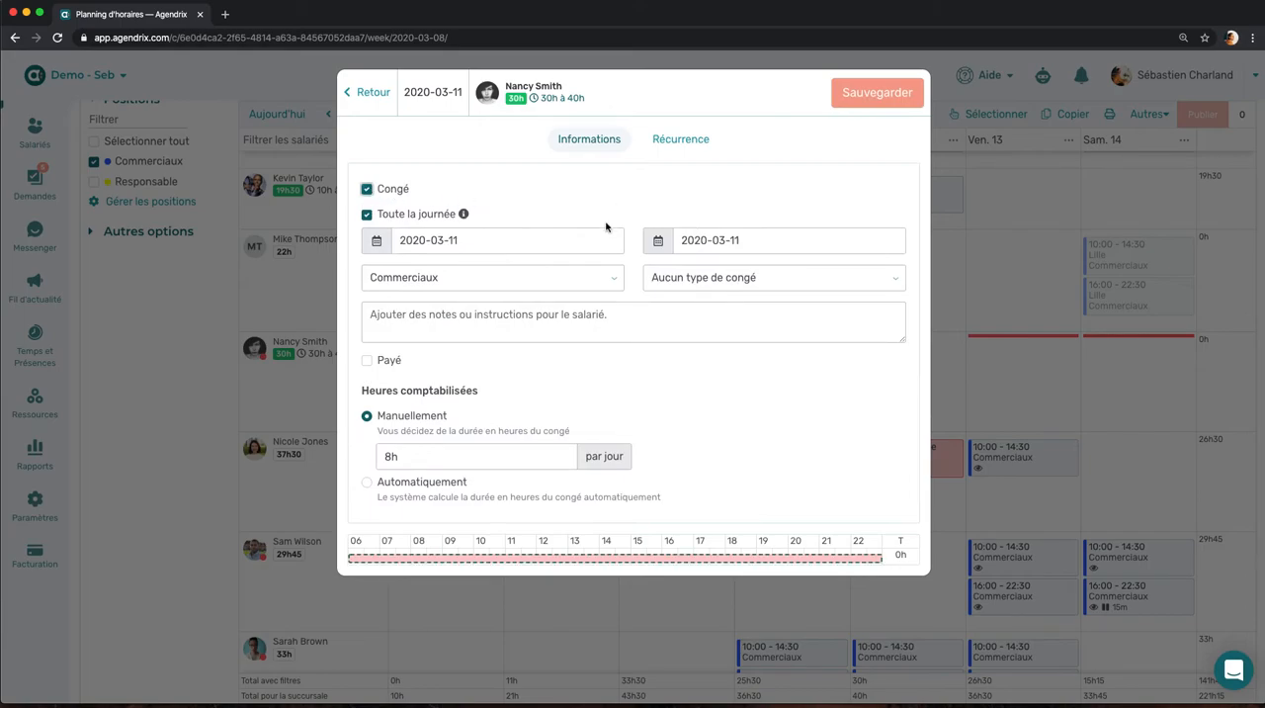
left_click(505, 247)
left_click(728, 278)
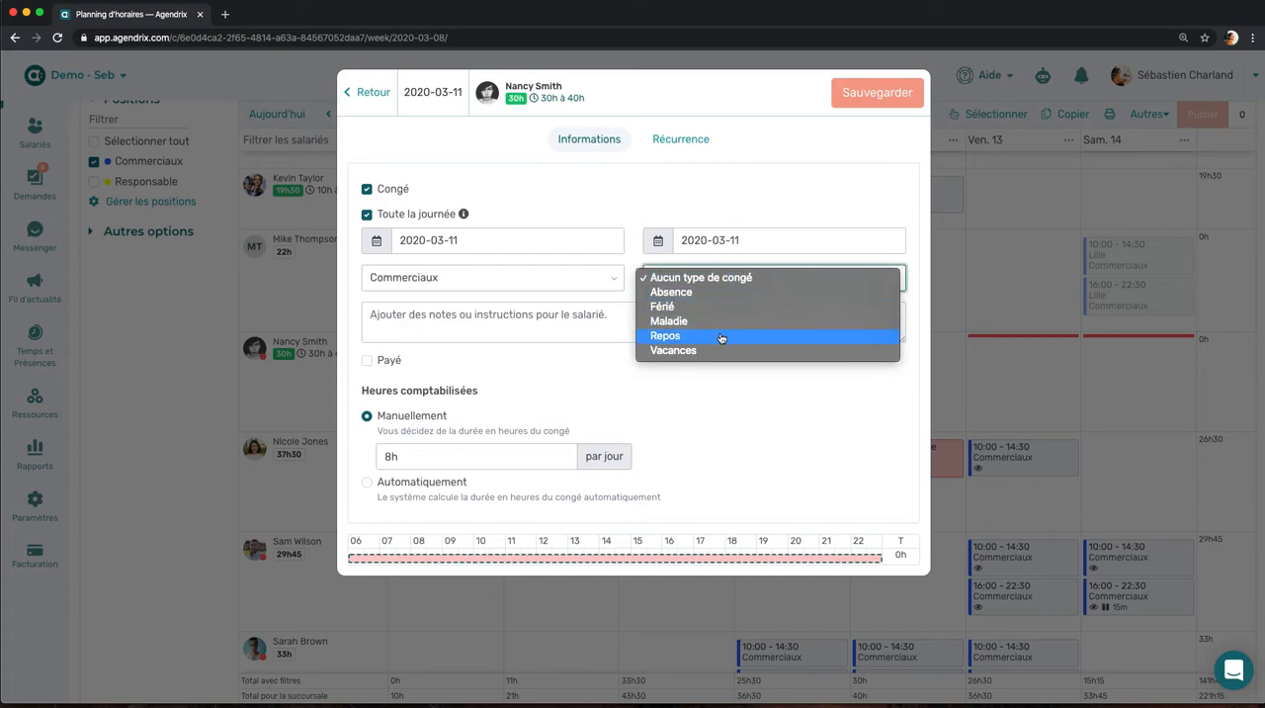
left_click(689, 203)
left_click(356, 91)
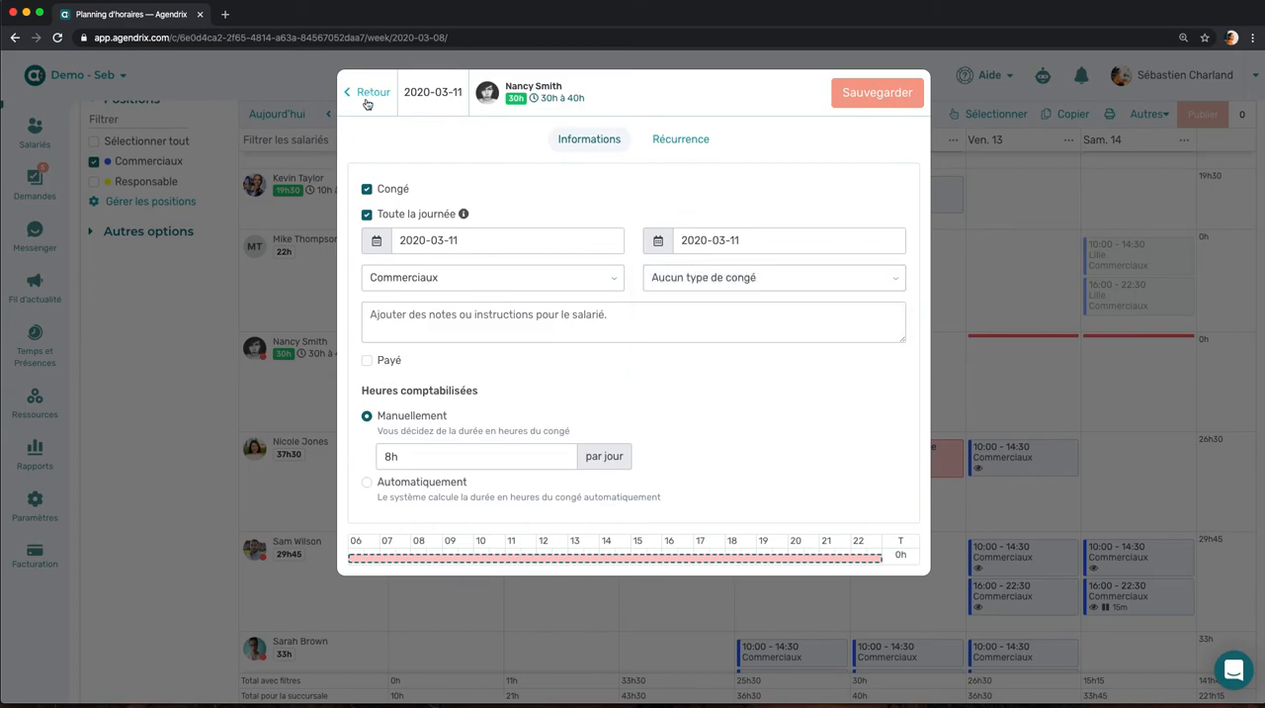
left_click(746, 124)
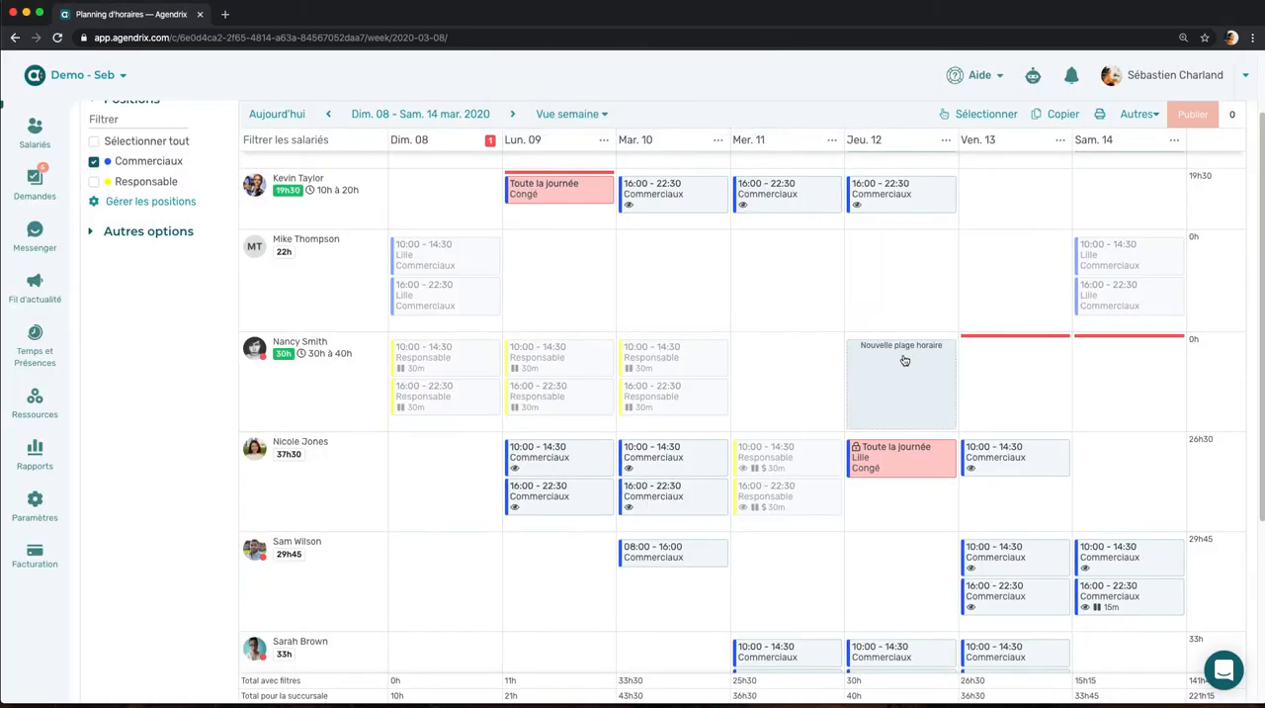
Step: Try moving the fifth employee's 10:00-14:30 Commerciaux shift onto the Thursday 12 March Congé, review the conflict options, and go back
scroll(933, 359, "down", 1)
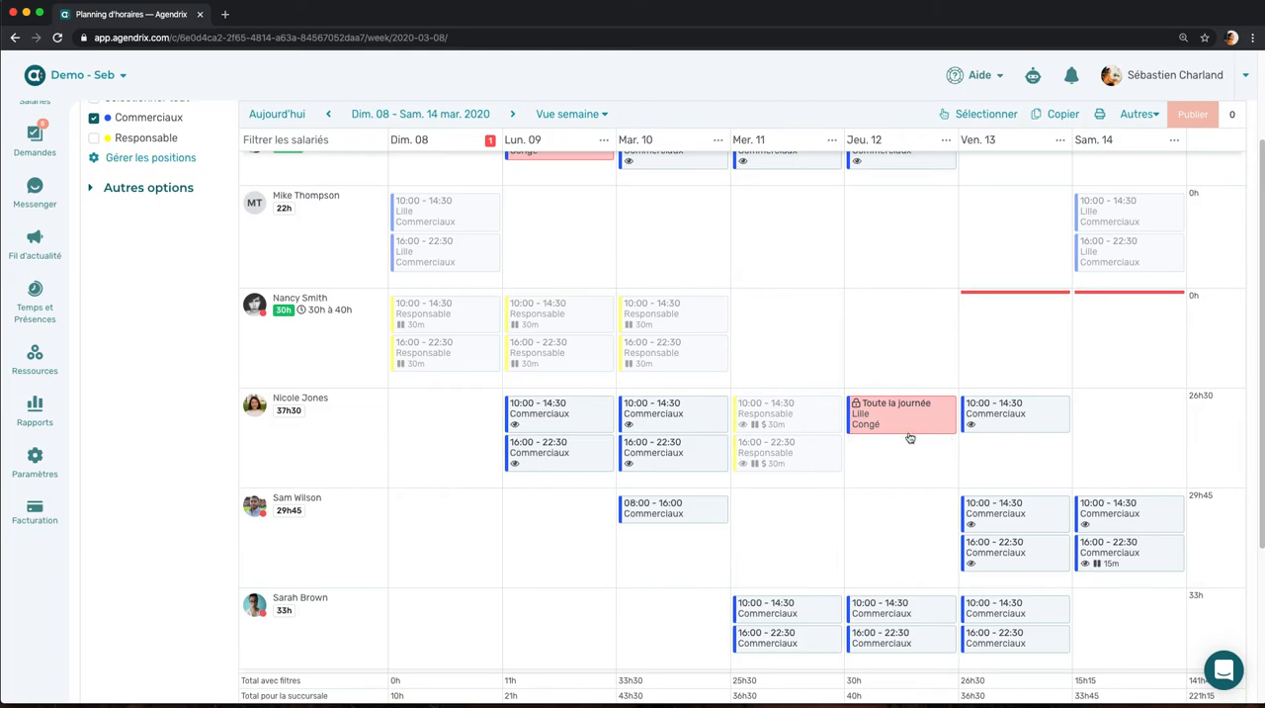
mouse_move(909, 419)
left_mouse_down()
mouse_move(1042, 417)
mouse_move(918, 418)
mouse_move(934, 417)
left_mouse_up()
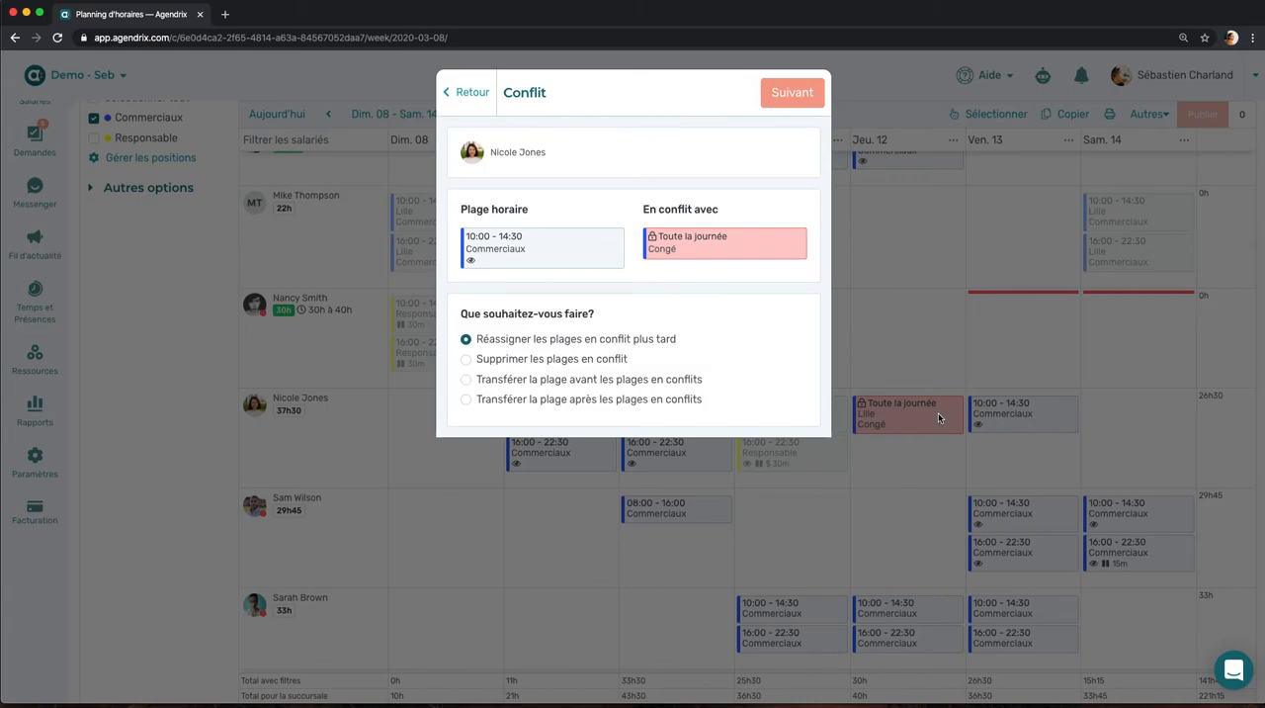
left_click_drag(639, 210, 691, 207)
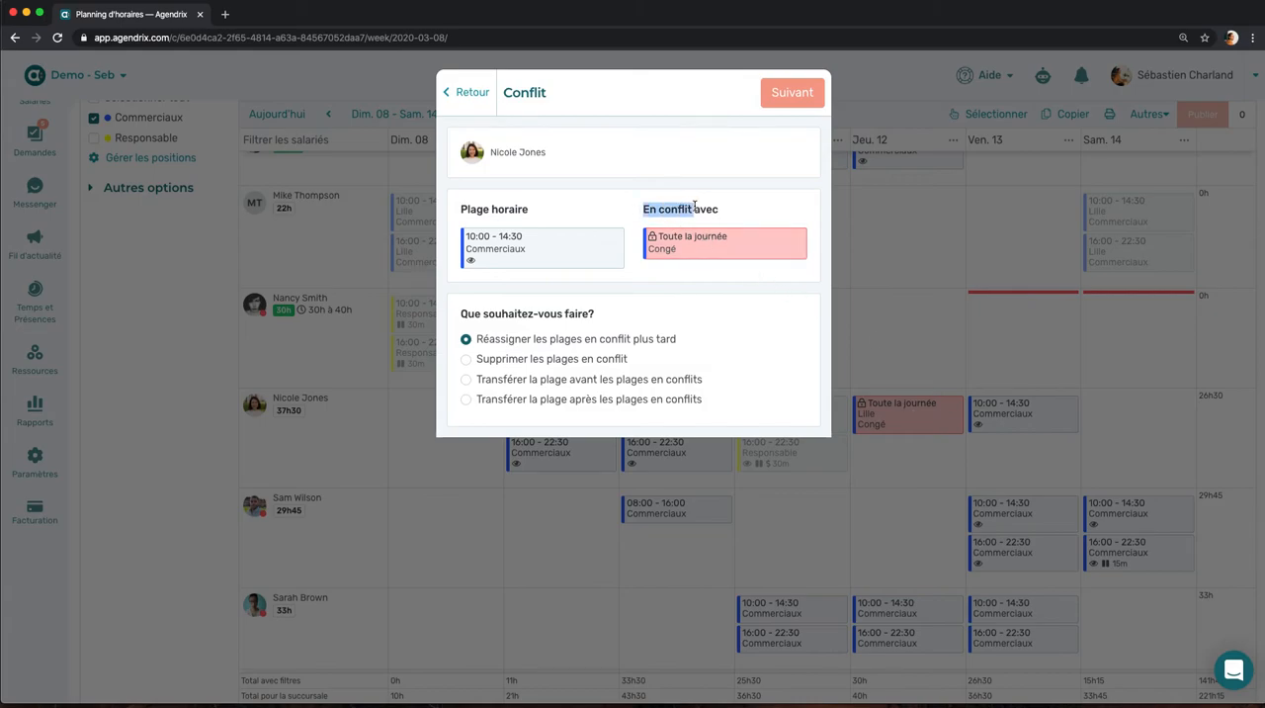
left_click(605, 216)
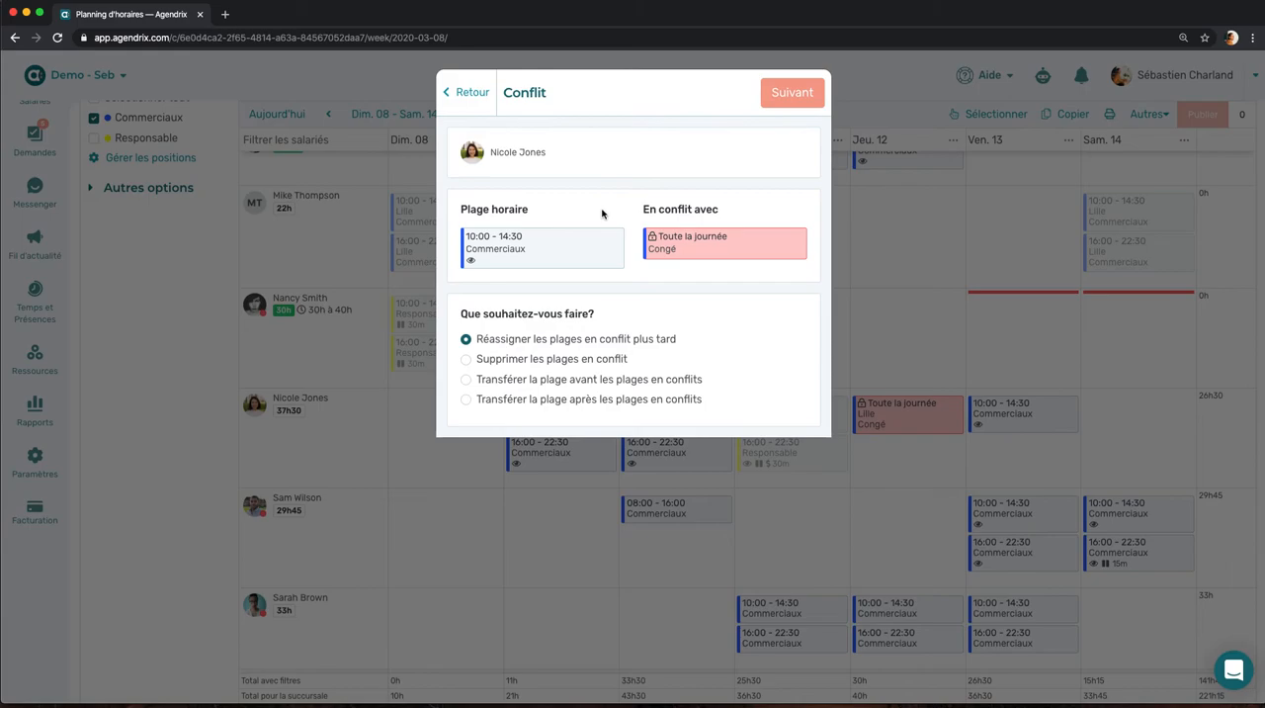
left_click(470, 94)
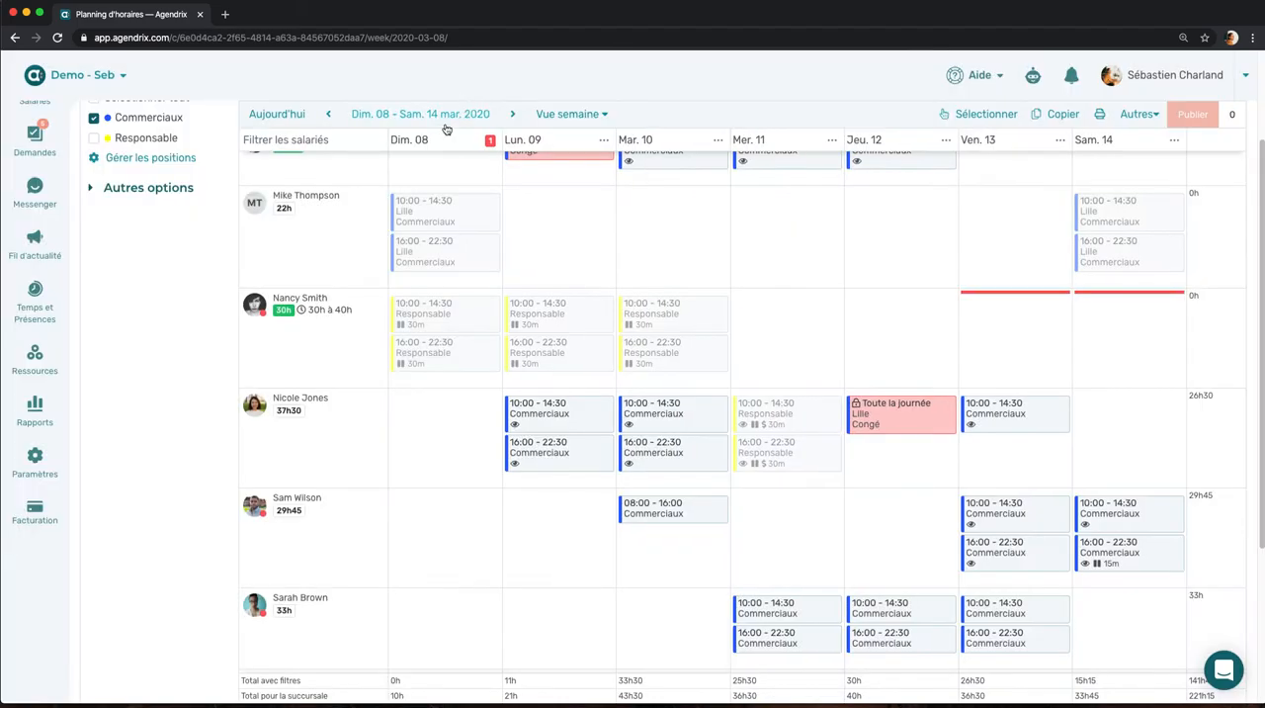
Step: Show the Plages à combler row in the schedule and remove the Commerciaux position filter
scroll(270, 264, "up", 3)
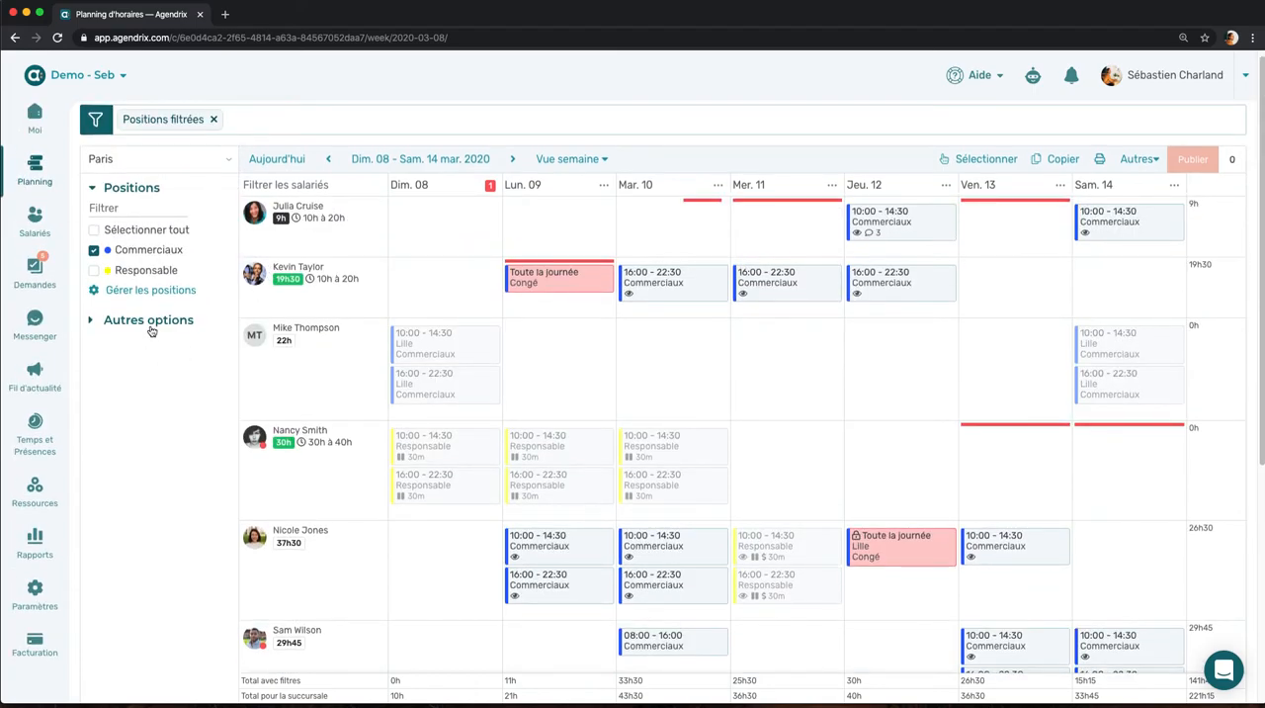
left_click(151, 326)
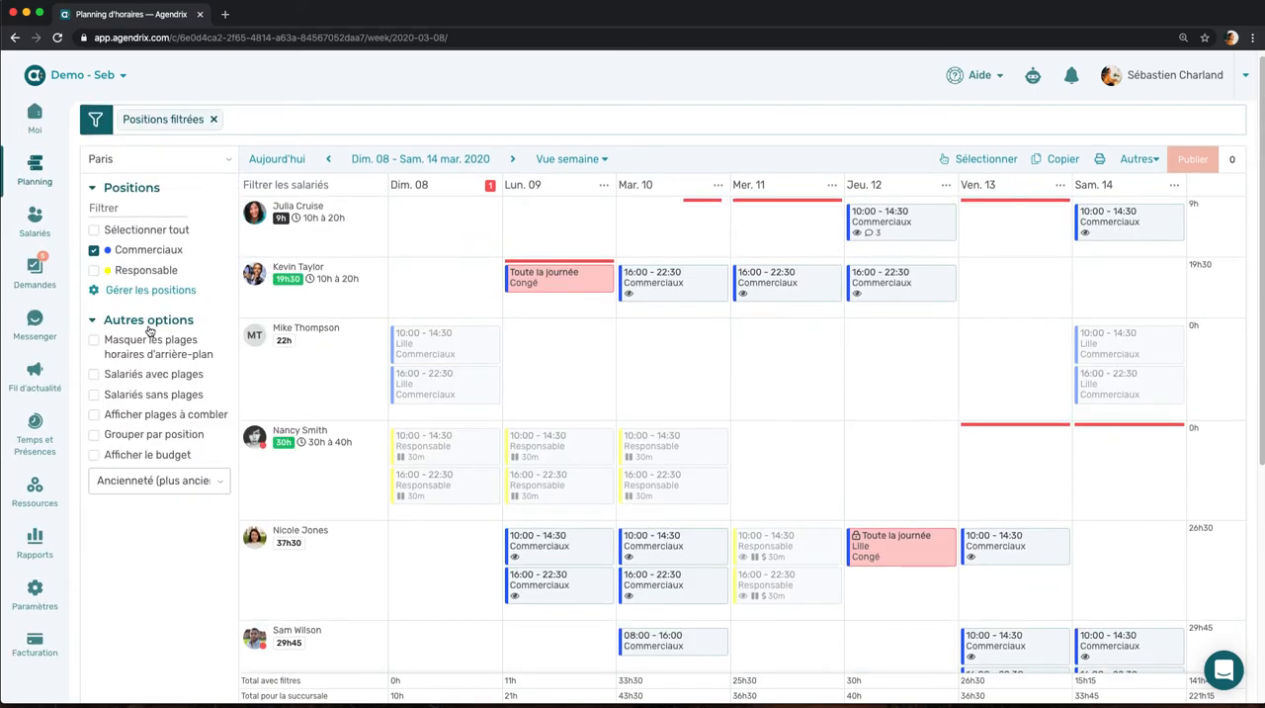
left_click(95, 417)
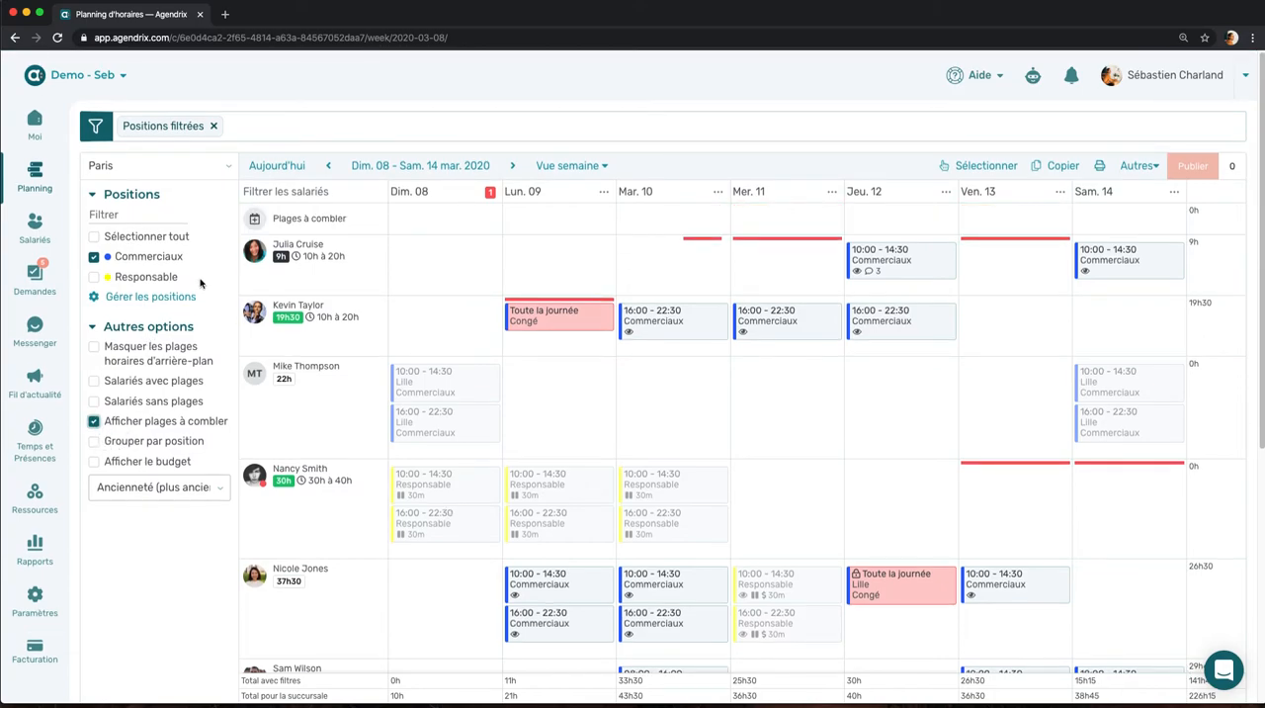
left_click(94, 256)
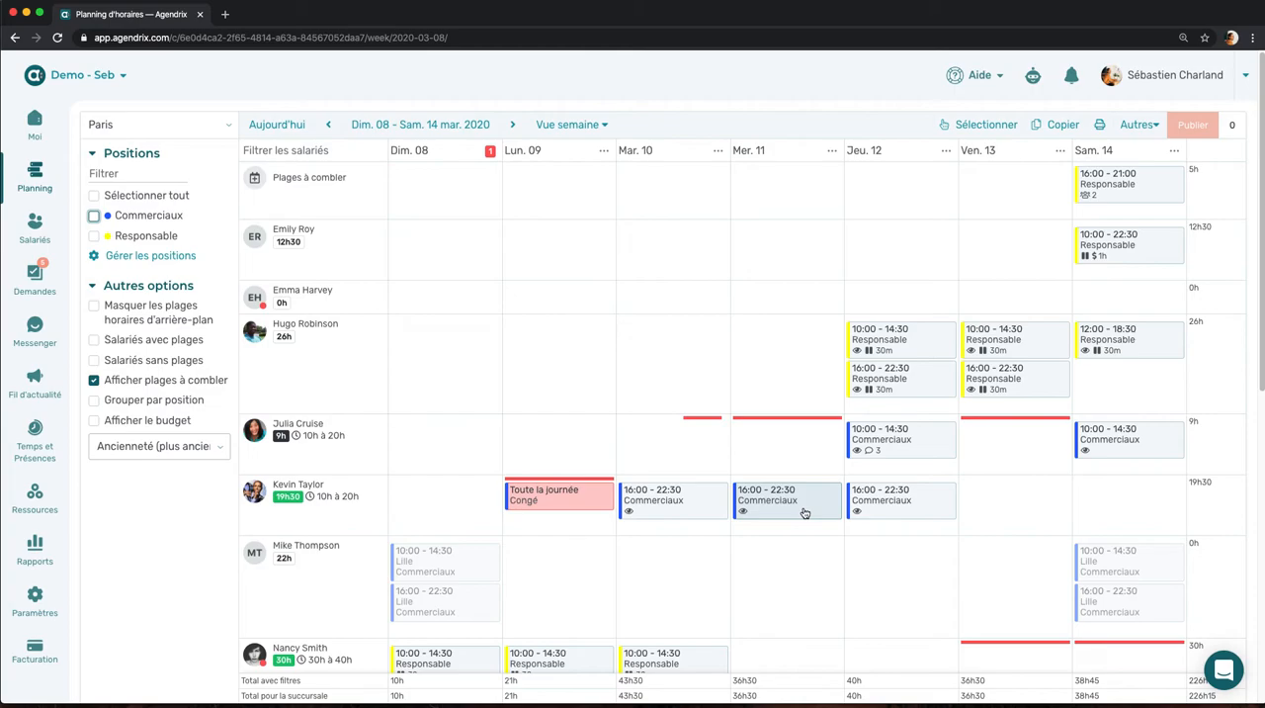
Step: Move the fifth listed employee's Wednesday 16:00-22:30 Commerciaux shift to Plages à combler on Sunday 8 March, and publish only that shift
left_click_drag(806, 512, 473, 208)
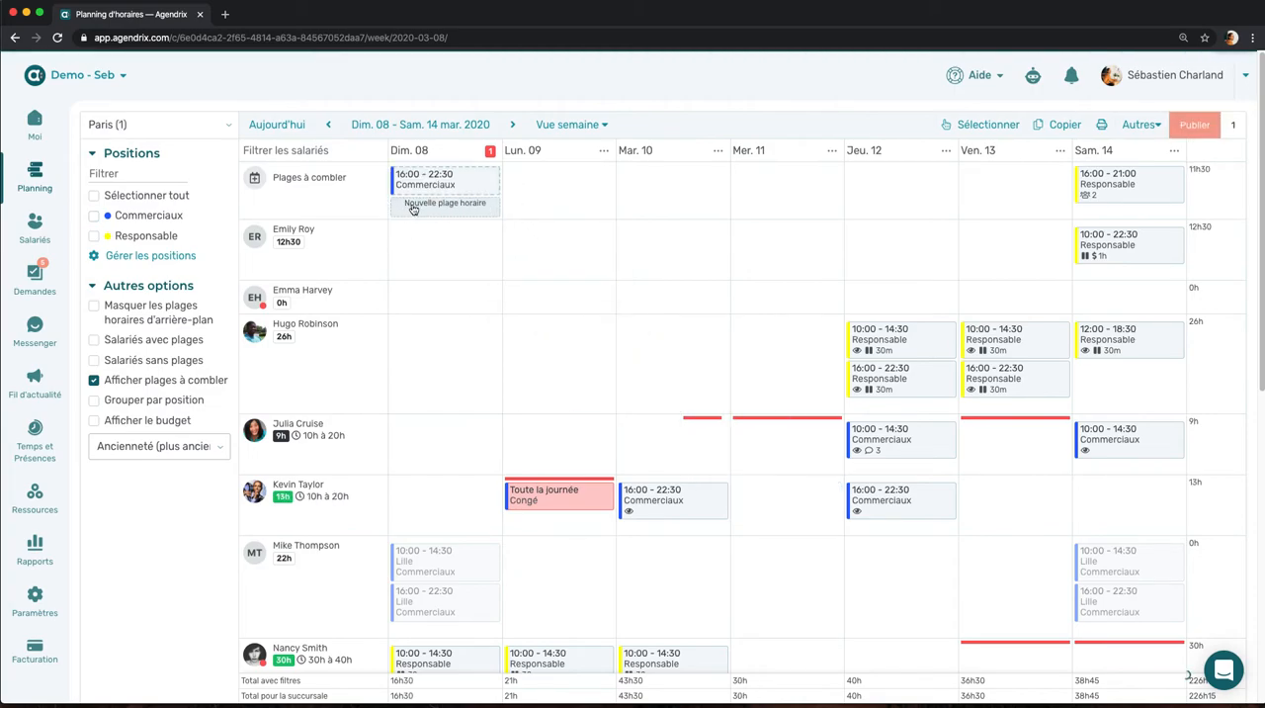
left_click(945, 125)
left_click(461, 187)
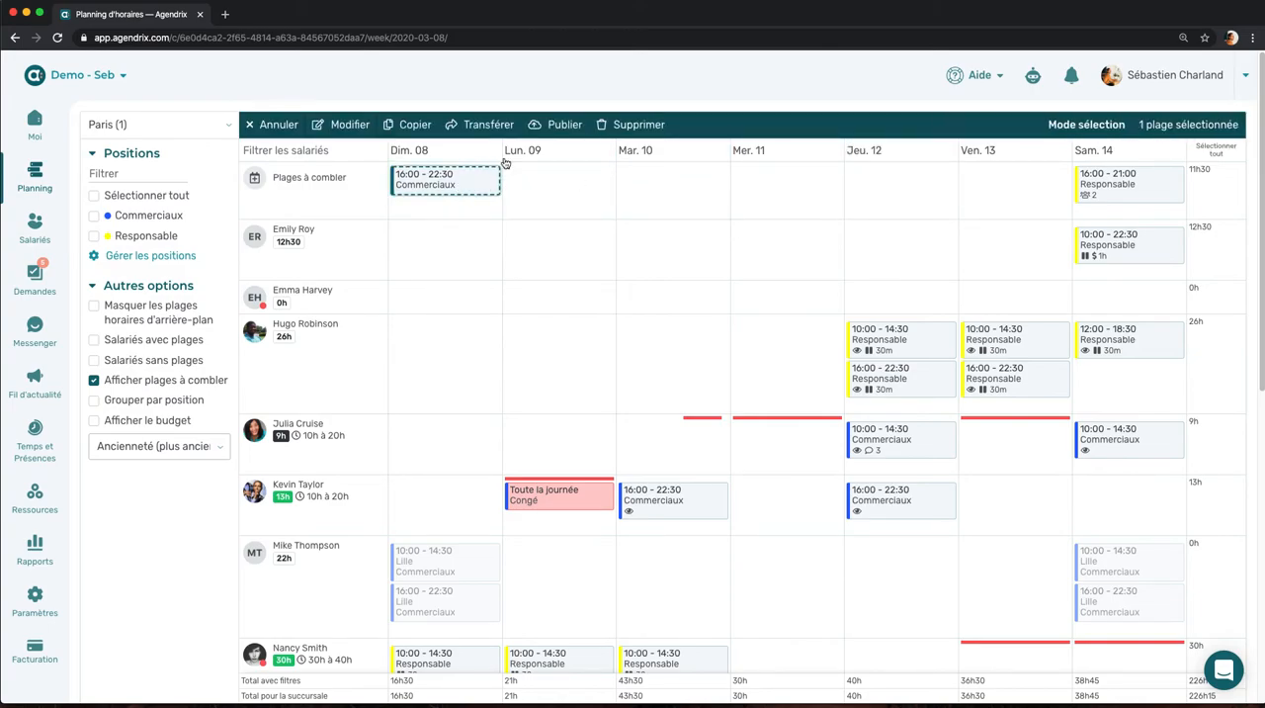
left_click(564, 126)
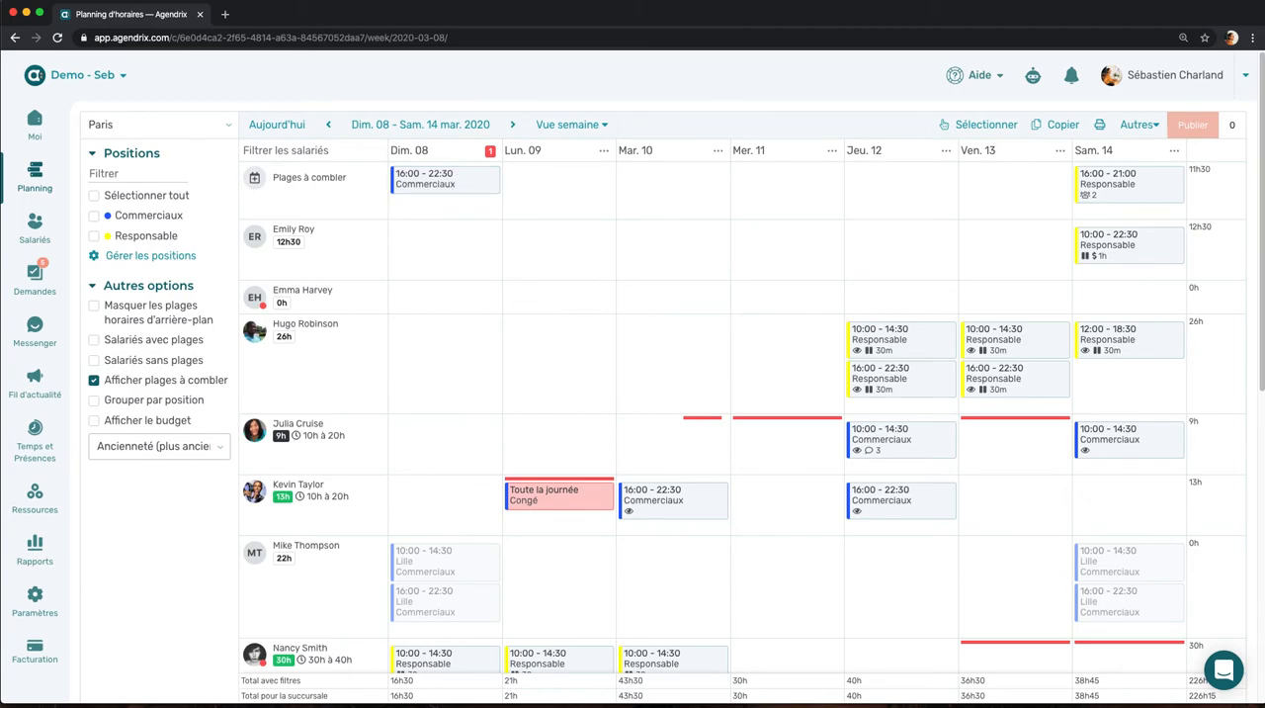
Step: Switch to the Agendrix mobile app and apply for the available Sunday 8 March 16:00-22:30 Commerciaux shift in Paris
key("super+Tab")
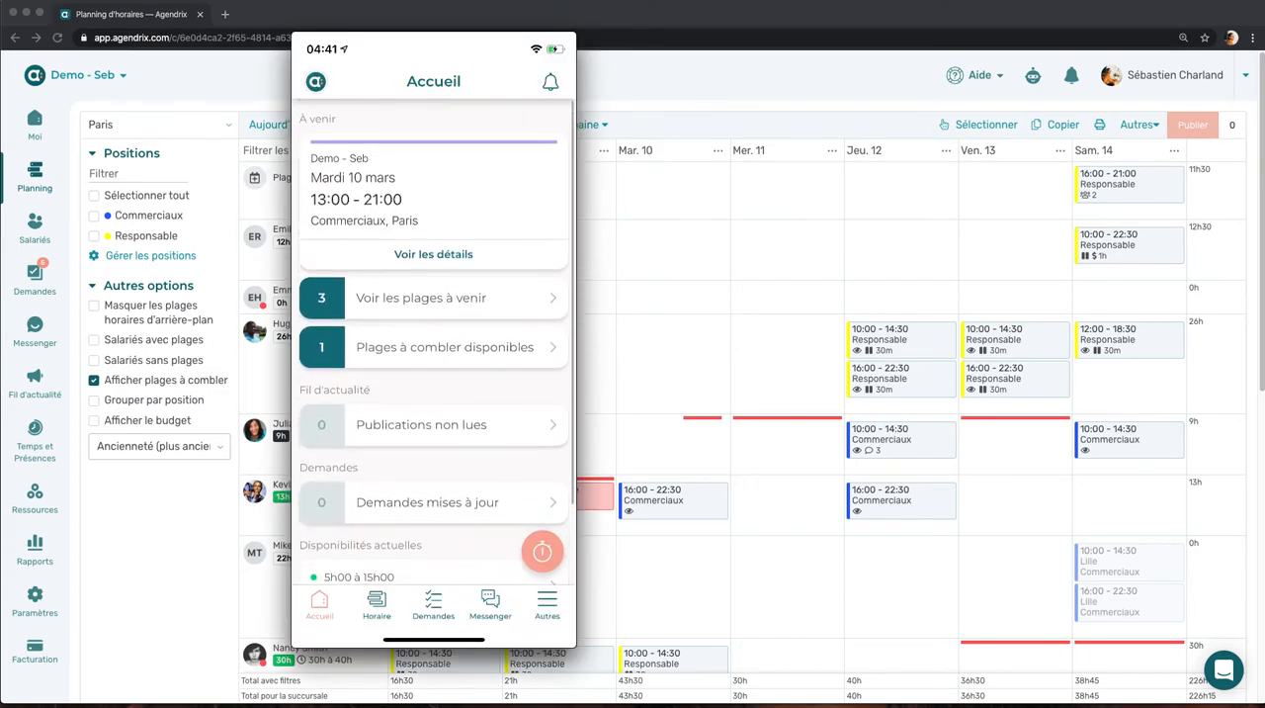
scroll(434, 342, "down", 1)
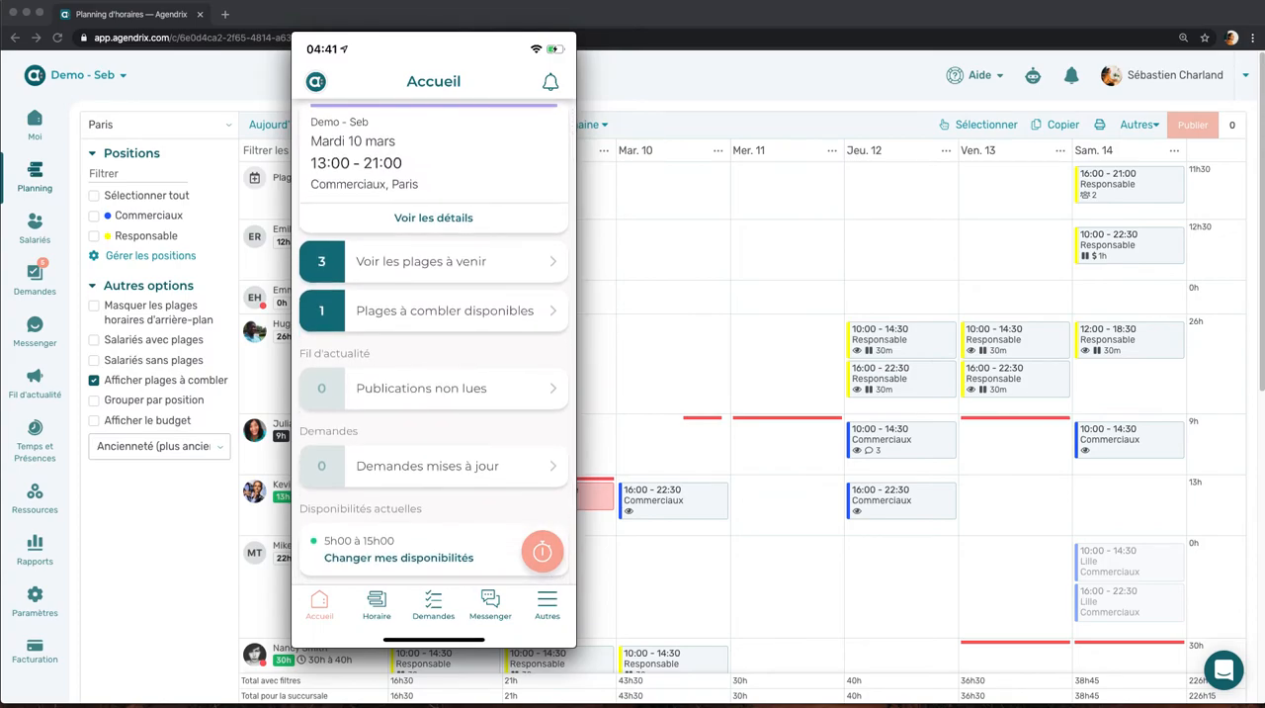
left_click(434, 310)
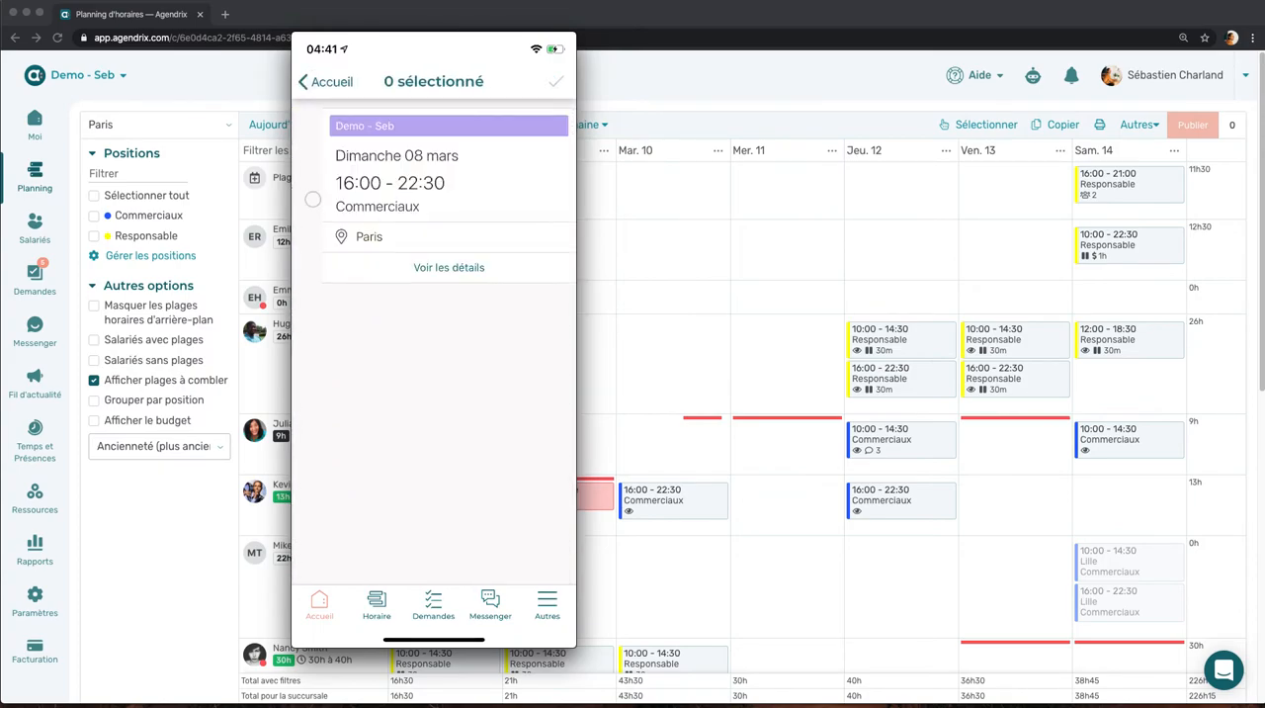
left_click(313, 199)
left_click(557, 81)
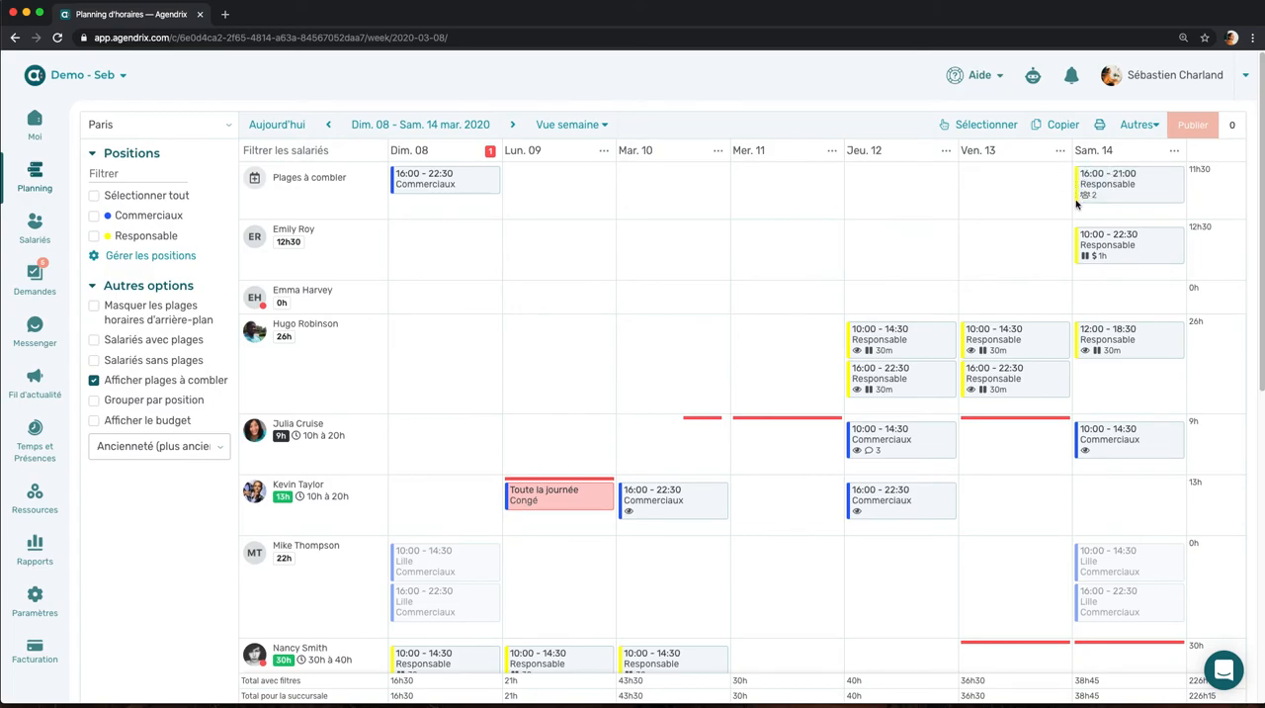
Step: Assign the open Saturday 14 March 16:00-21:00 Responsable shift to the first listed volunteer
left_click(1117, 193)
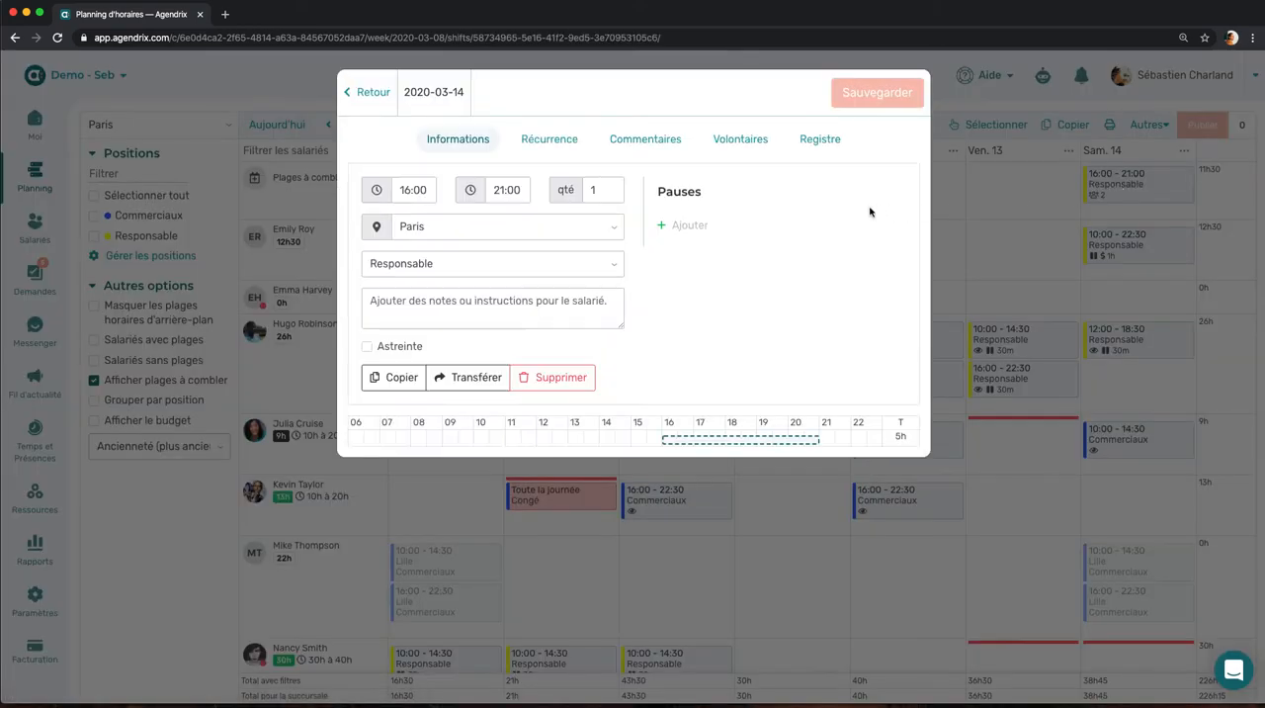
left_click(724, 146)
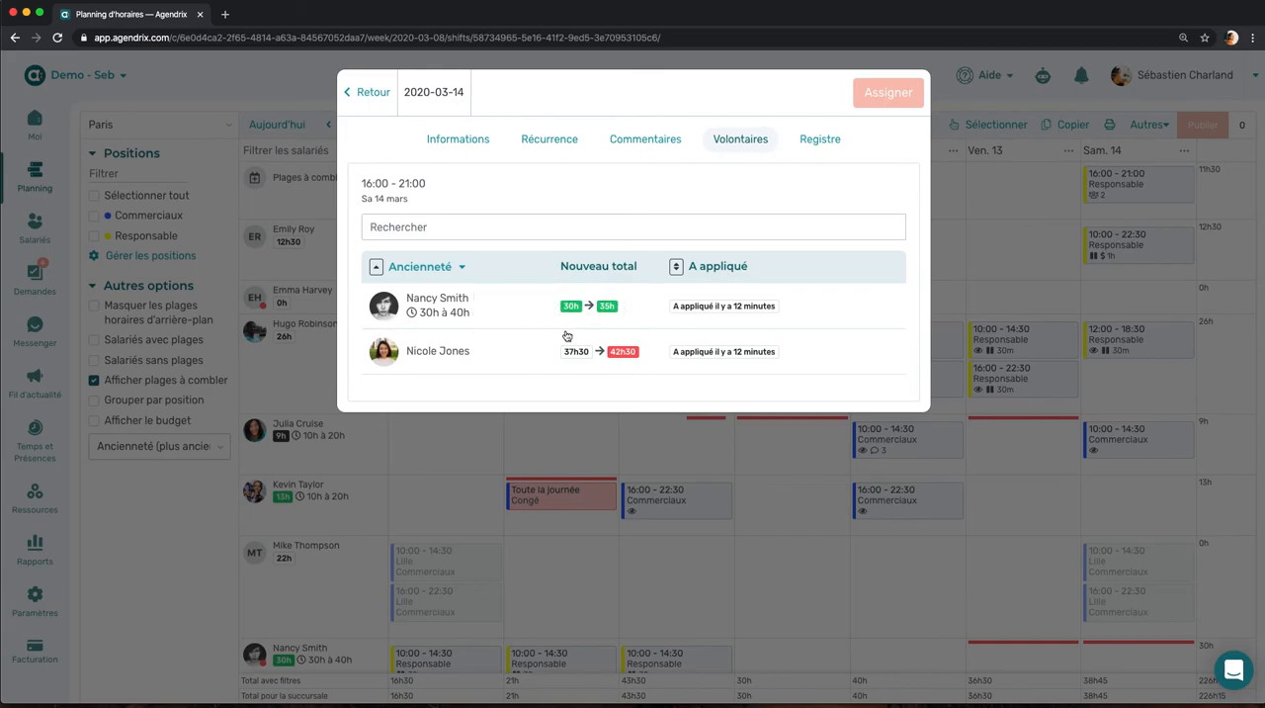
left_click(381, 318)
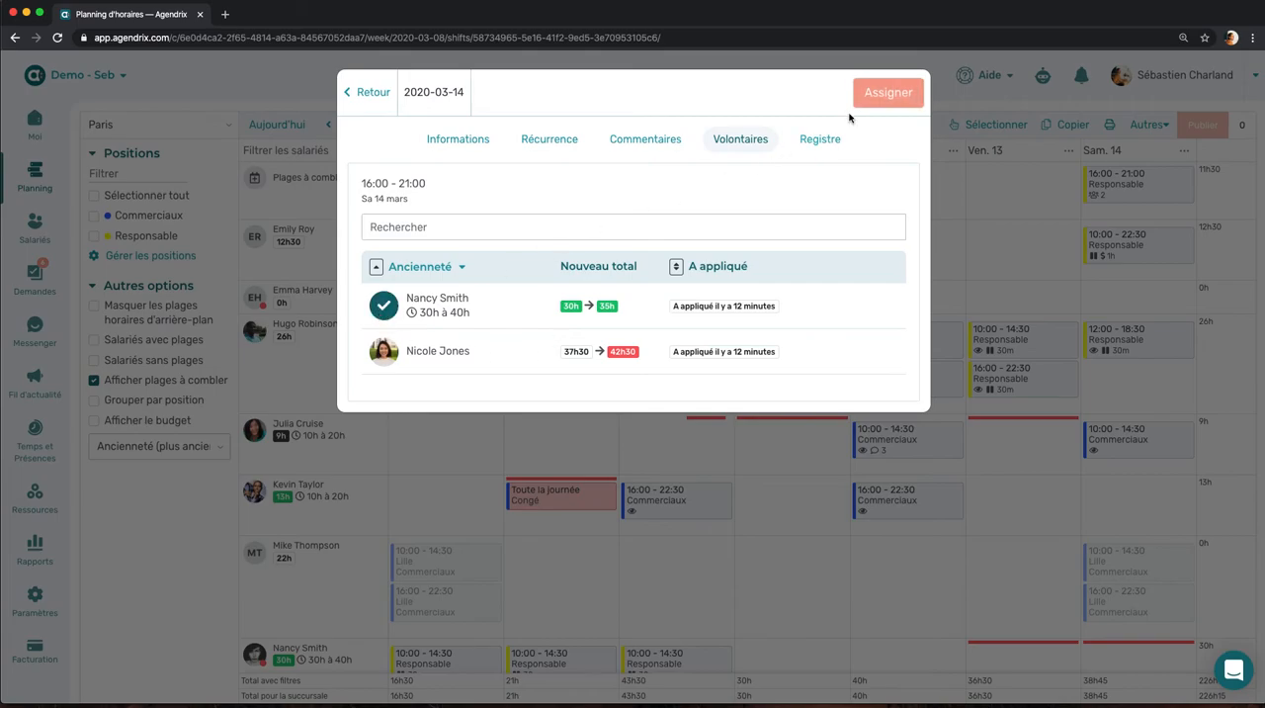
left_click(876, 92)
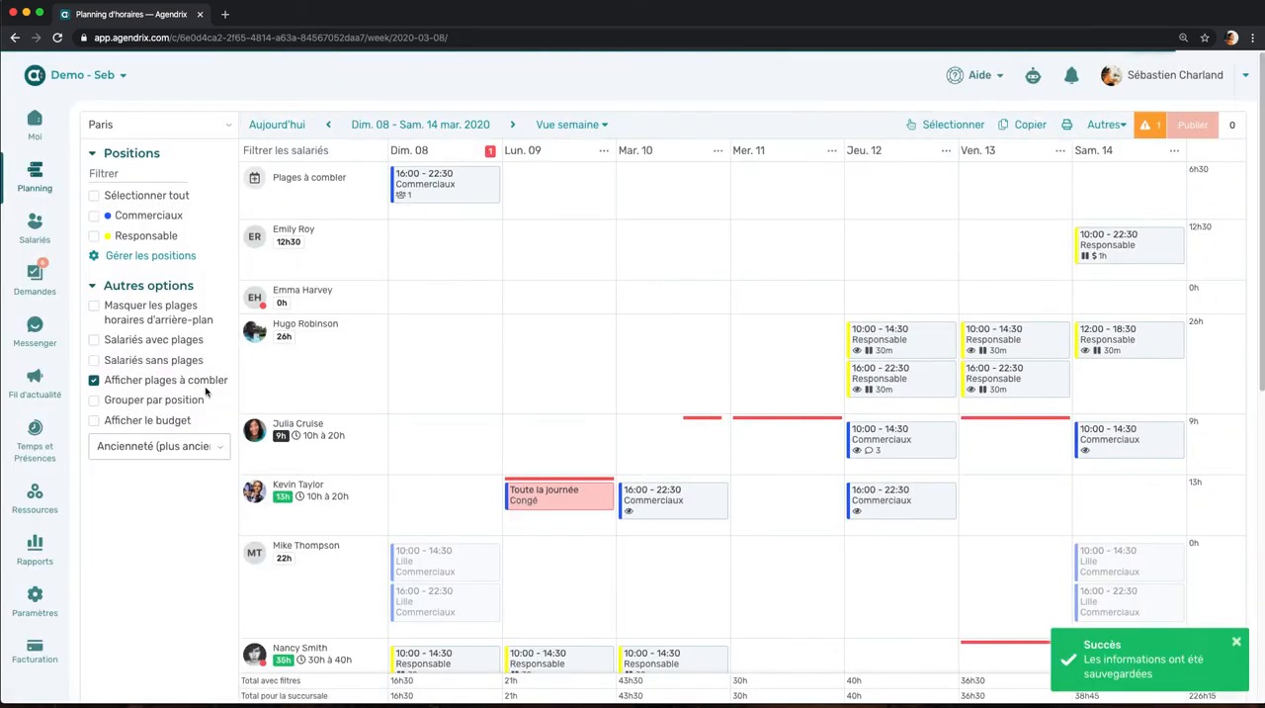
Step: Hide the Plages à combler row and show the budget in the Paris week schedule
left_click(93, 381)
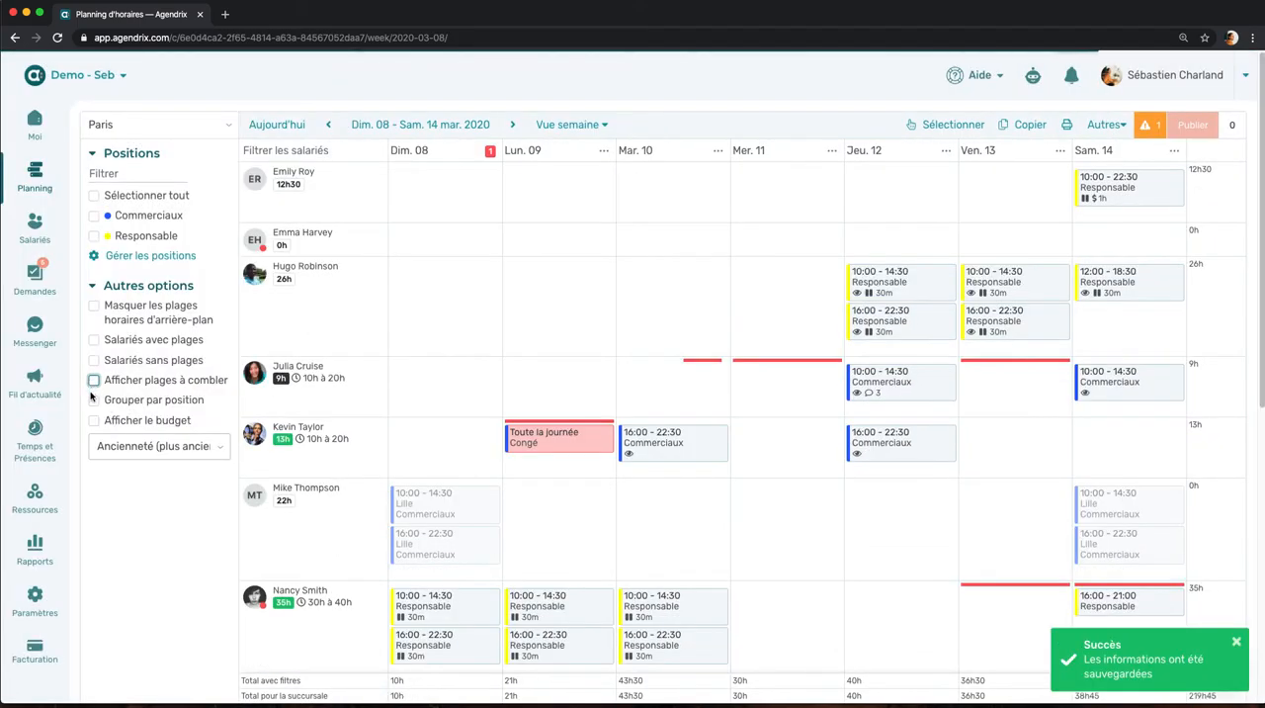
left_click(94, 421)
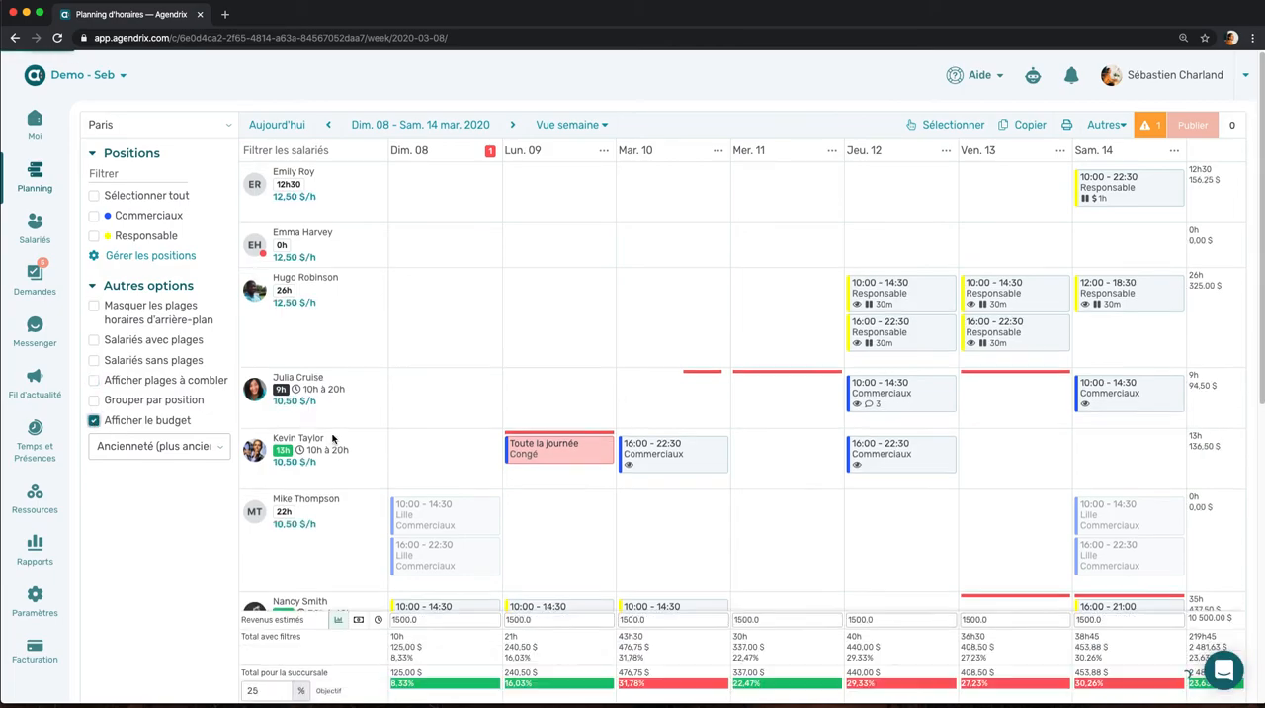
scroll(196, 553, "down", 10)
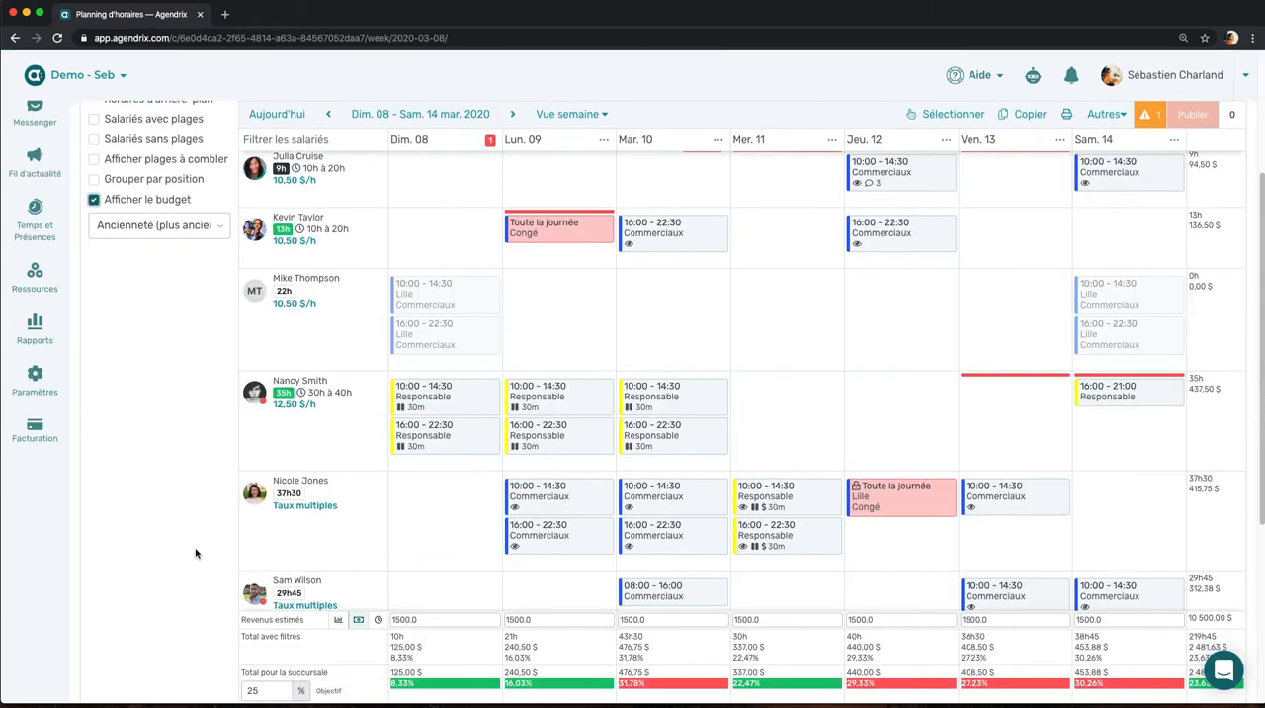
scroll(196, 553, "down", 1)
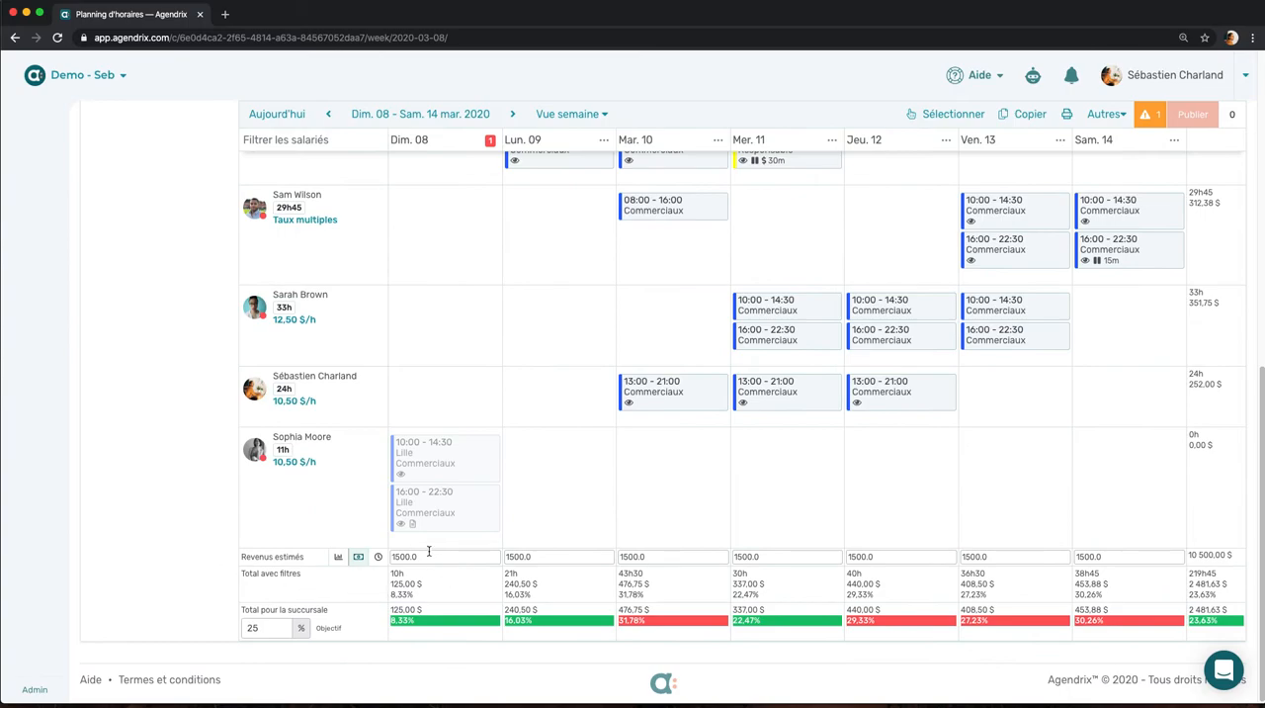
Step: Examine the estimated revenue for Sunday and Monday, and switch the budget to estimated hours
left_click(422, 559)
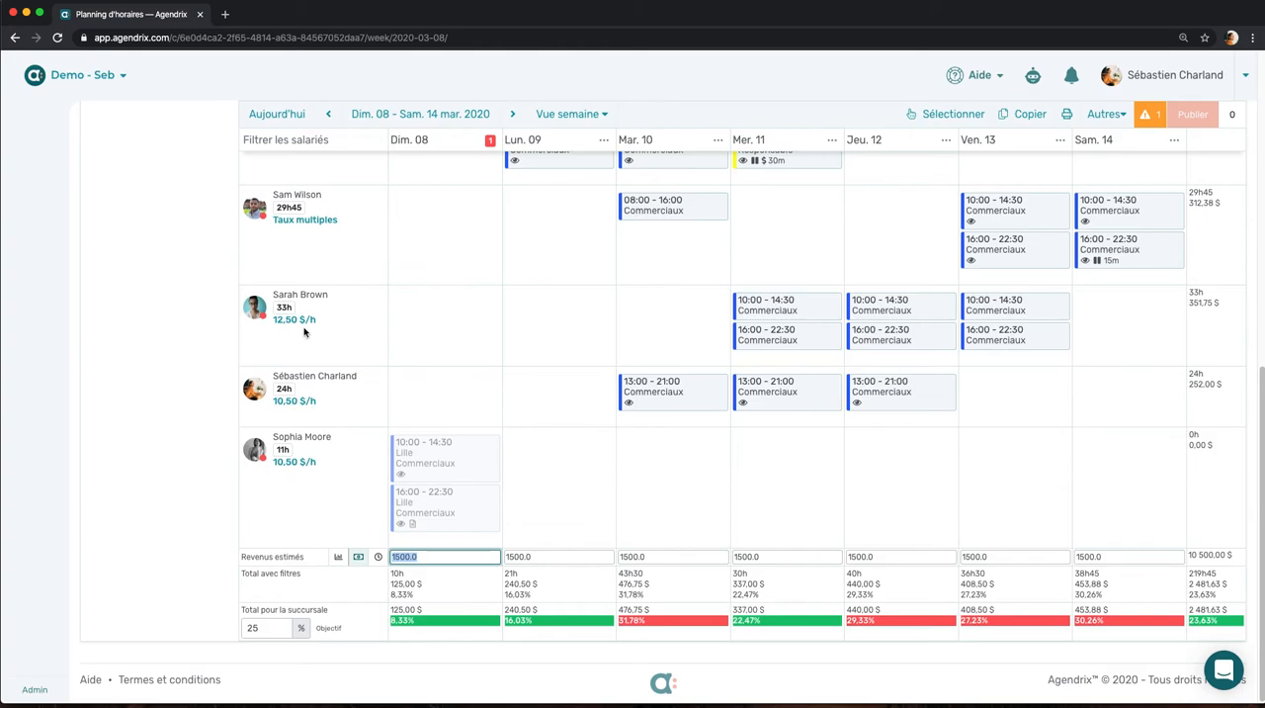
left_click(428, 560)
double_click(428, 561)
left_click(535, 556)
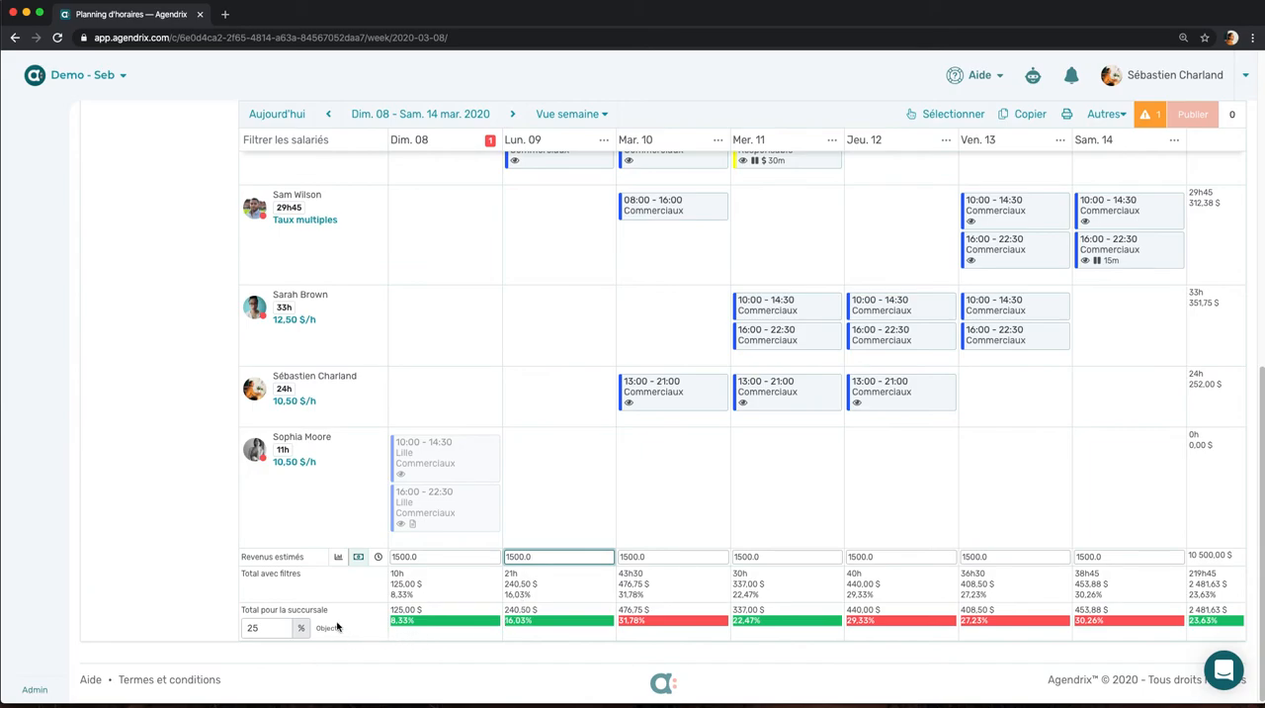
left_click(380, 558)
left_click(453, 600)
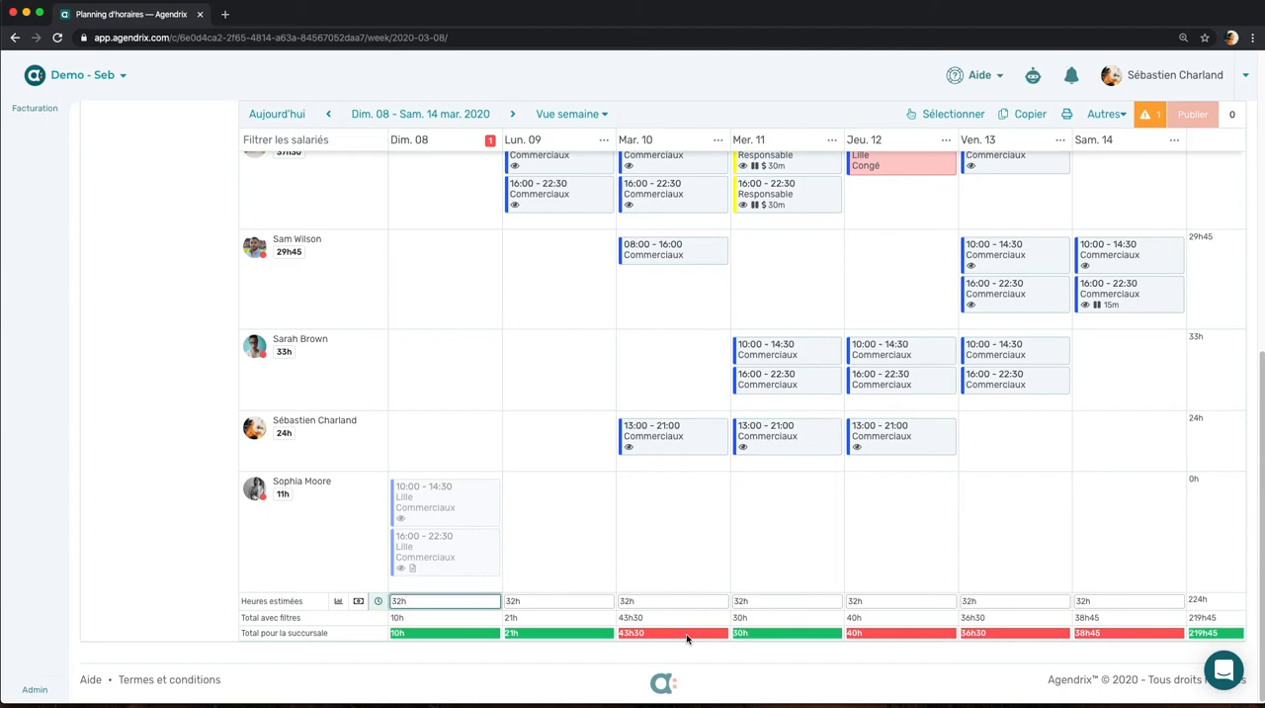
Step: Hide the budget from the schedule
scroll(379, 499, "up", 4)
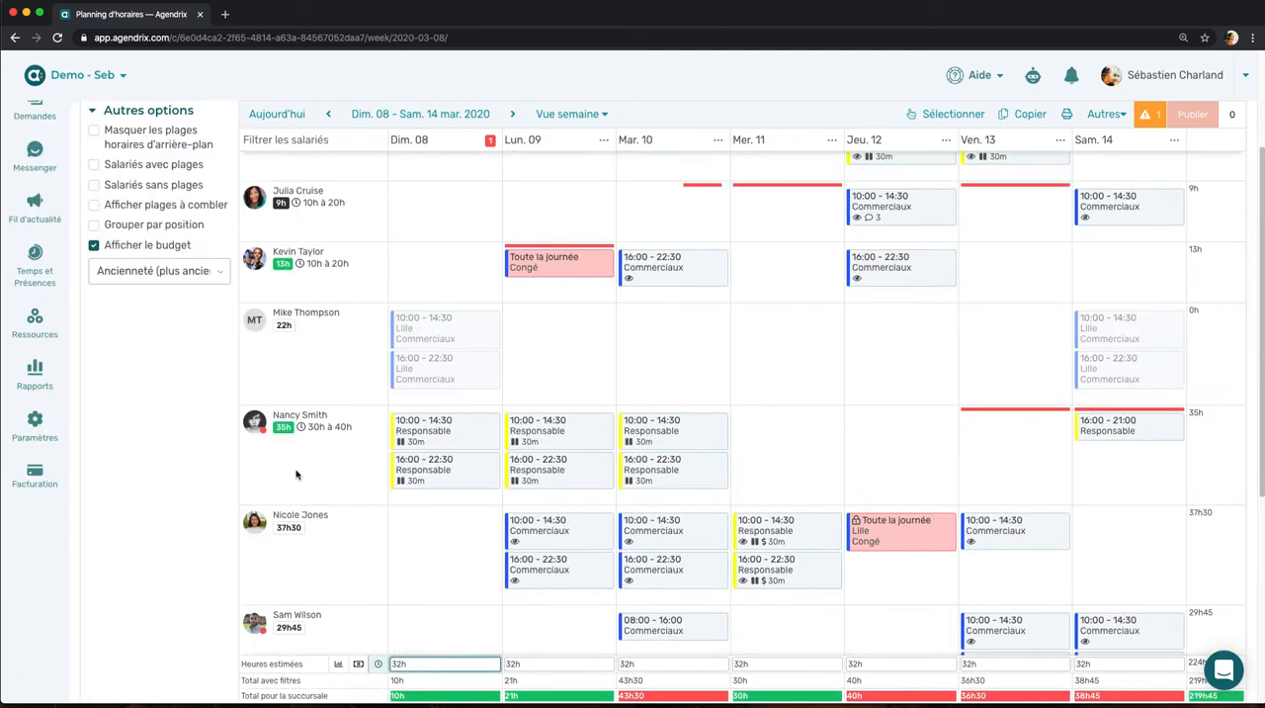
left_click(94, 246)
scroll(222, 317, "up", 2)
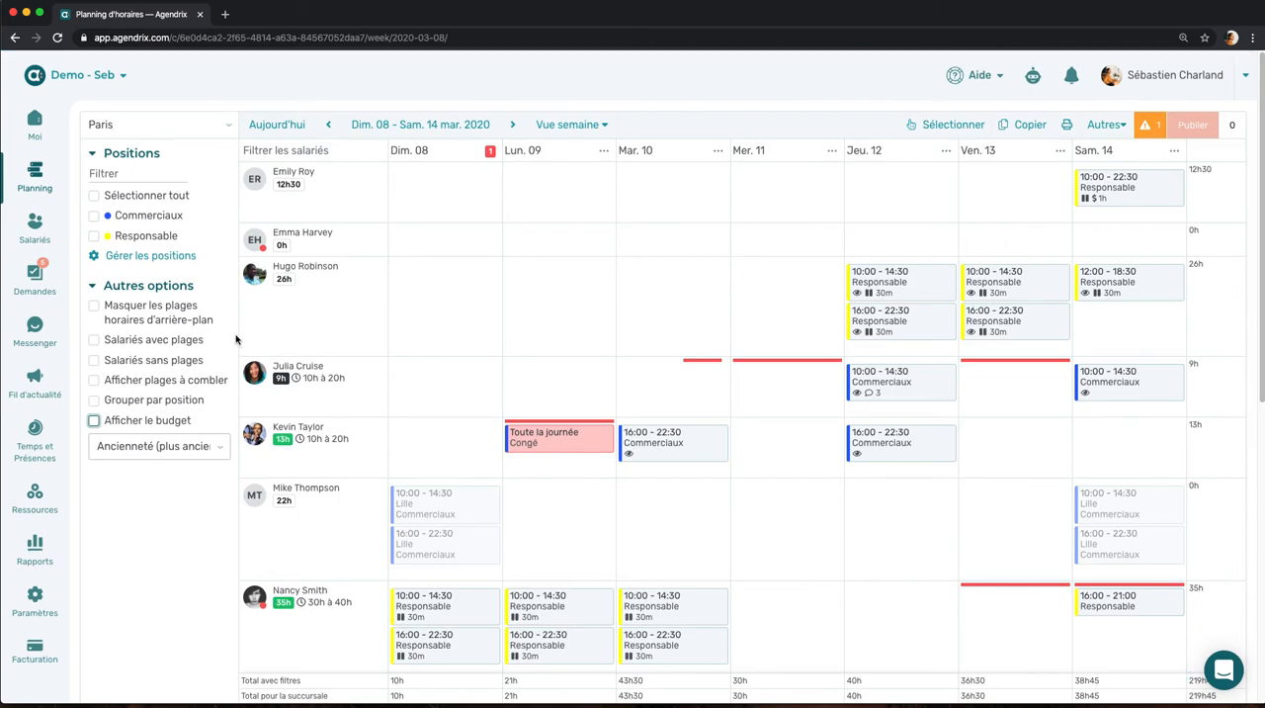
Step: Open the pending all-day leave request for Tuesday 17 March and review its justification and shift conflict
left_click(38, 283)
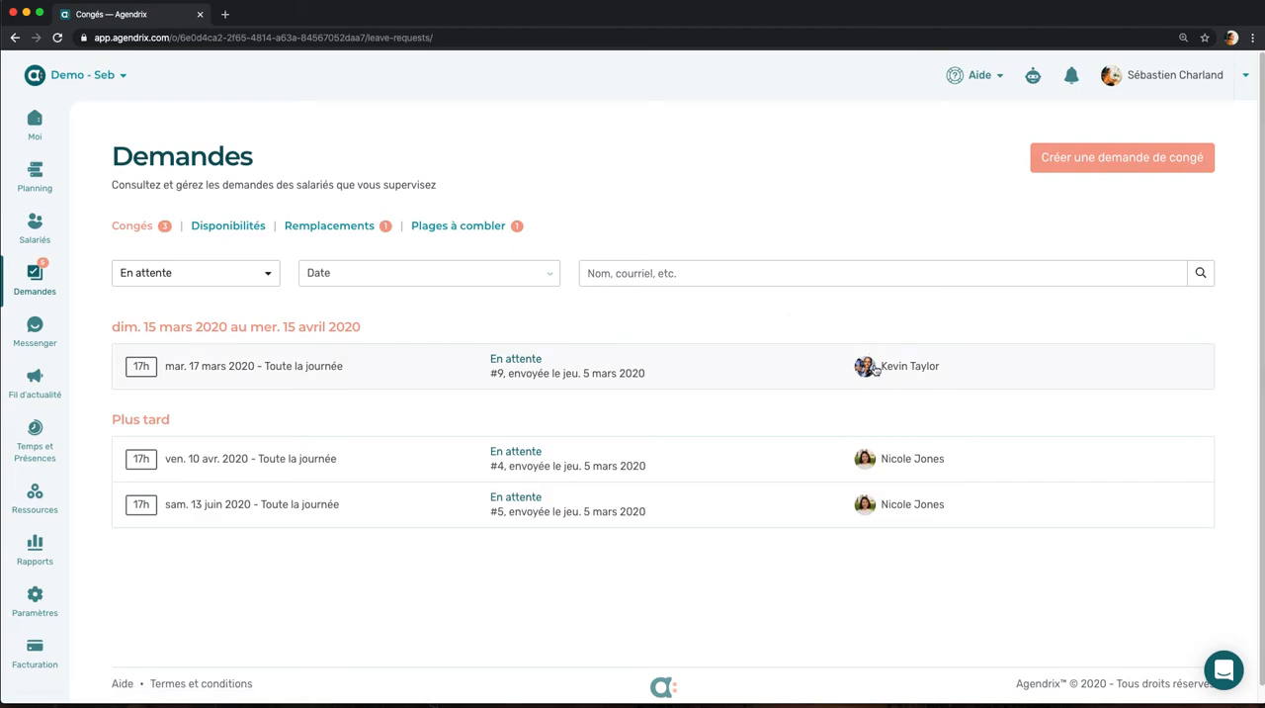
left_click(416, 375)
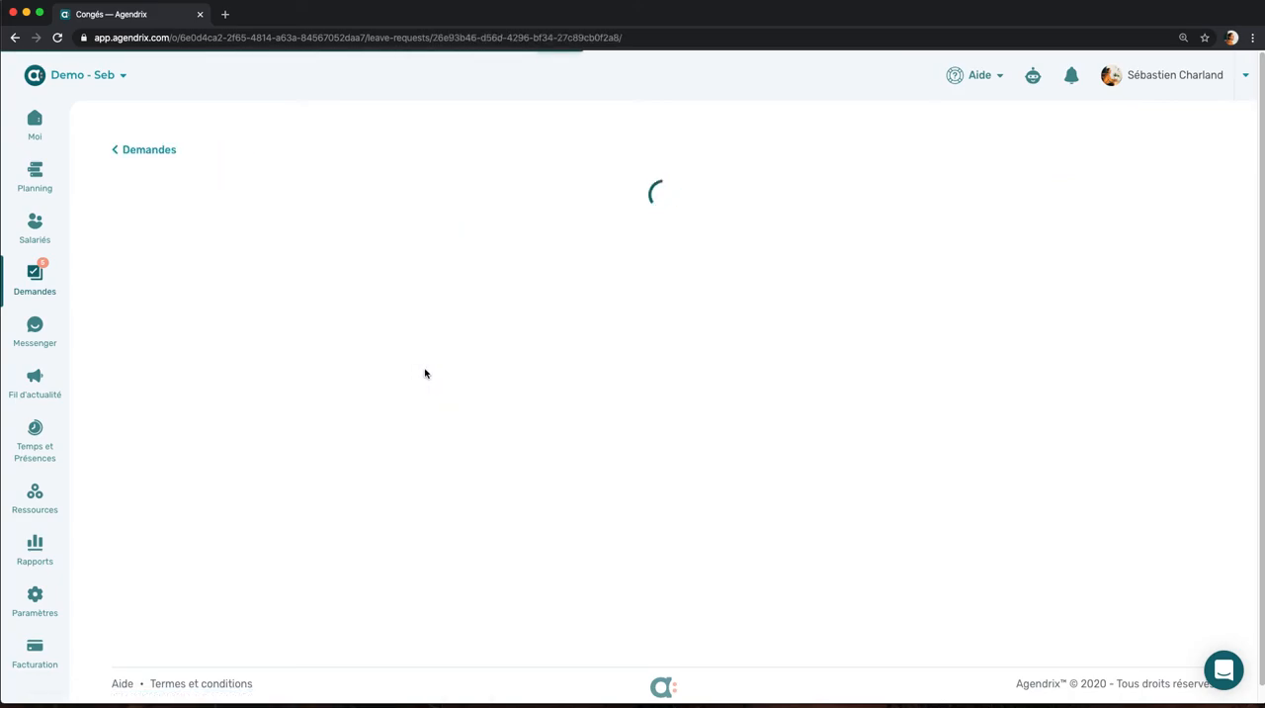
scroll(253, 429, "down", 1)
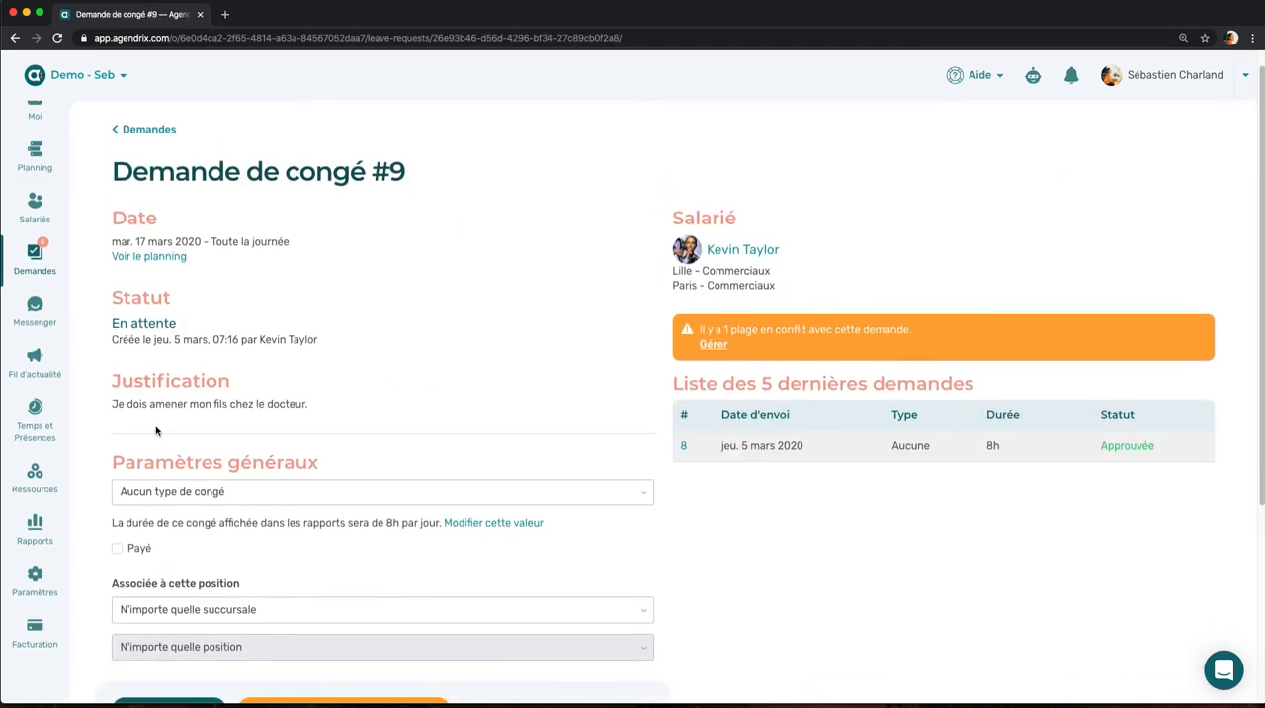
left_click_drag(112, 404, 308, 402)
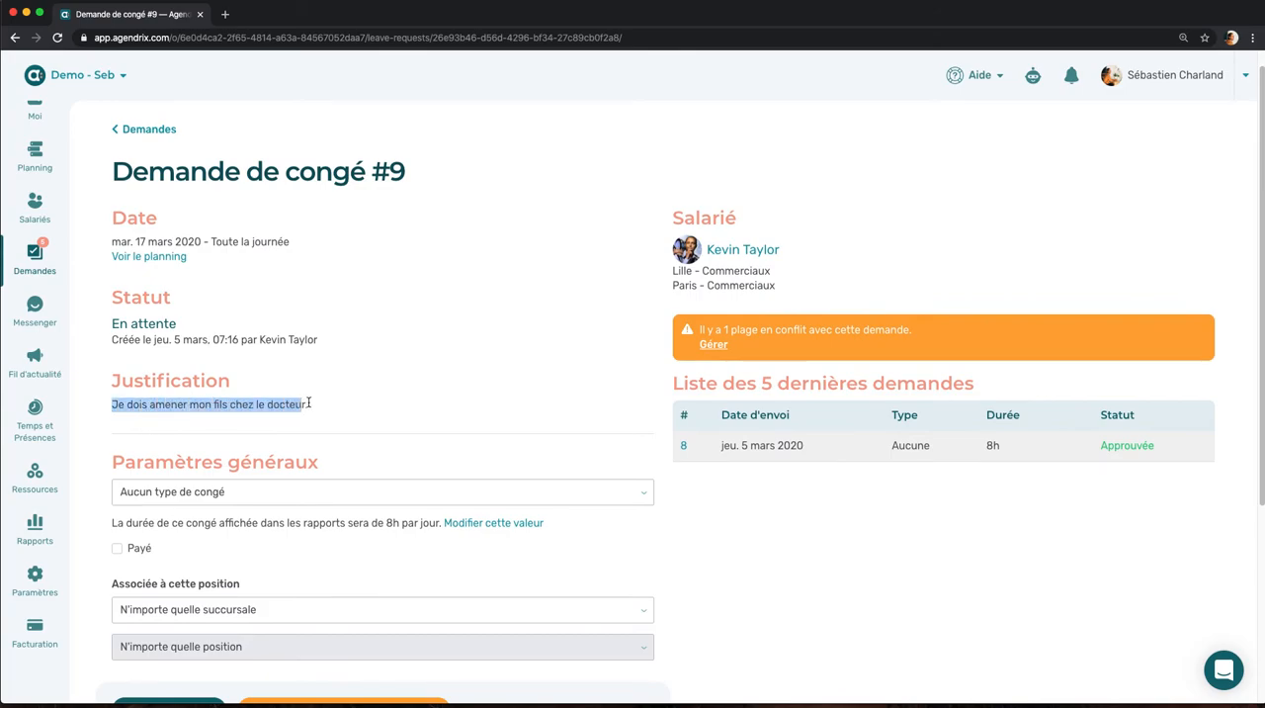
left_click(323, 410)
scroll(673, 336, "down", 1)
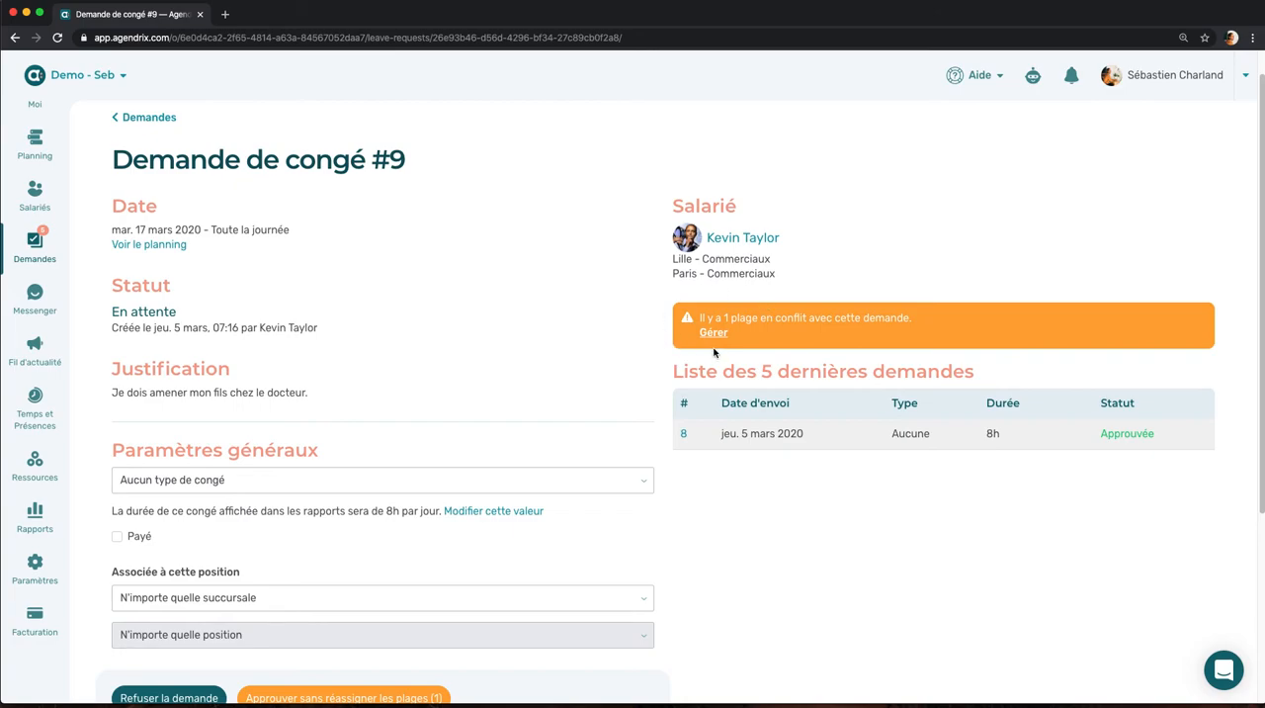
scroll(716, 351, "down", 1)
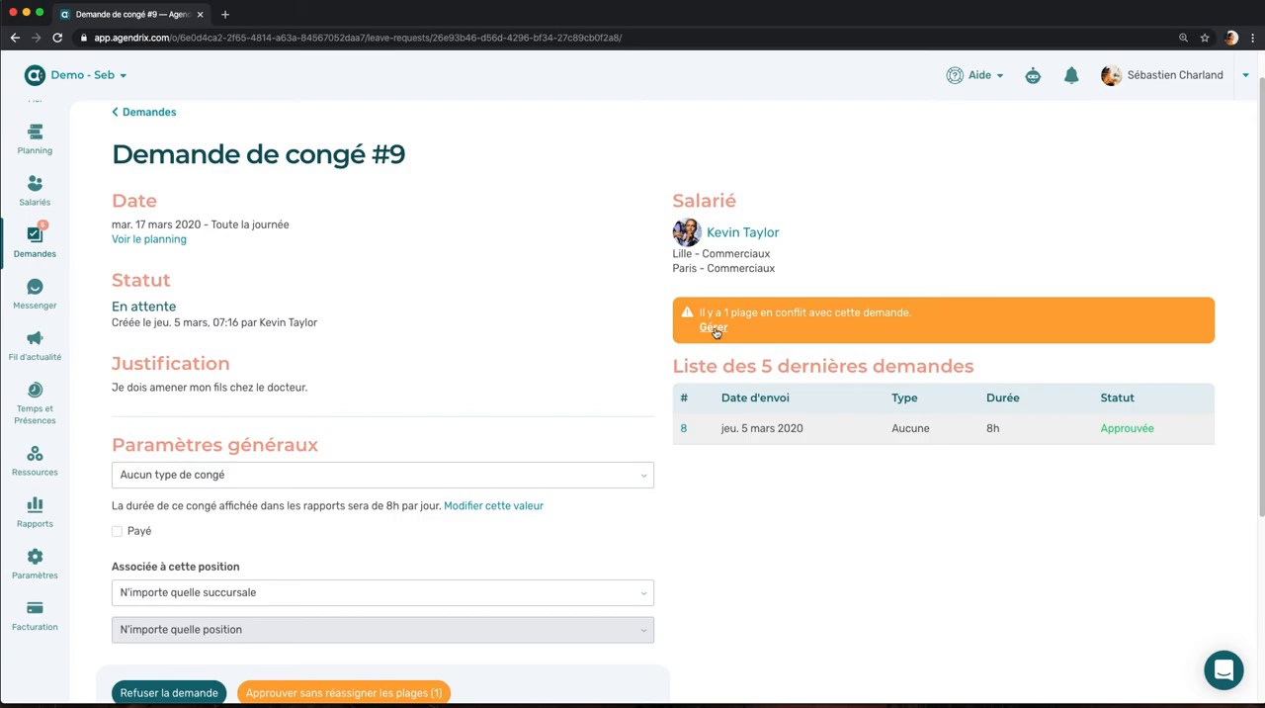
Step: Transfer the conflicting 17 March 04:00-12:00 Commerciaux shift in Paris to the first available employee, and approve the leave request
left_click(713, 328)
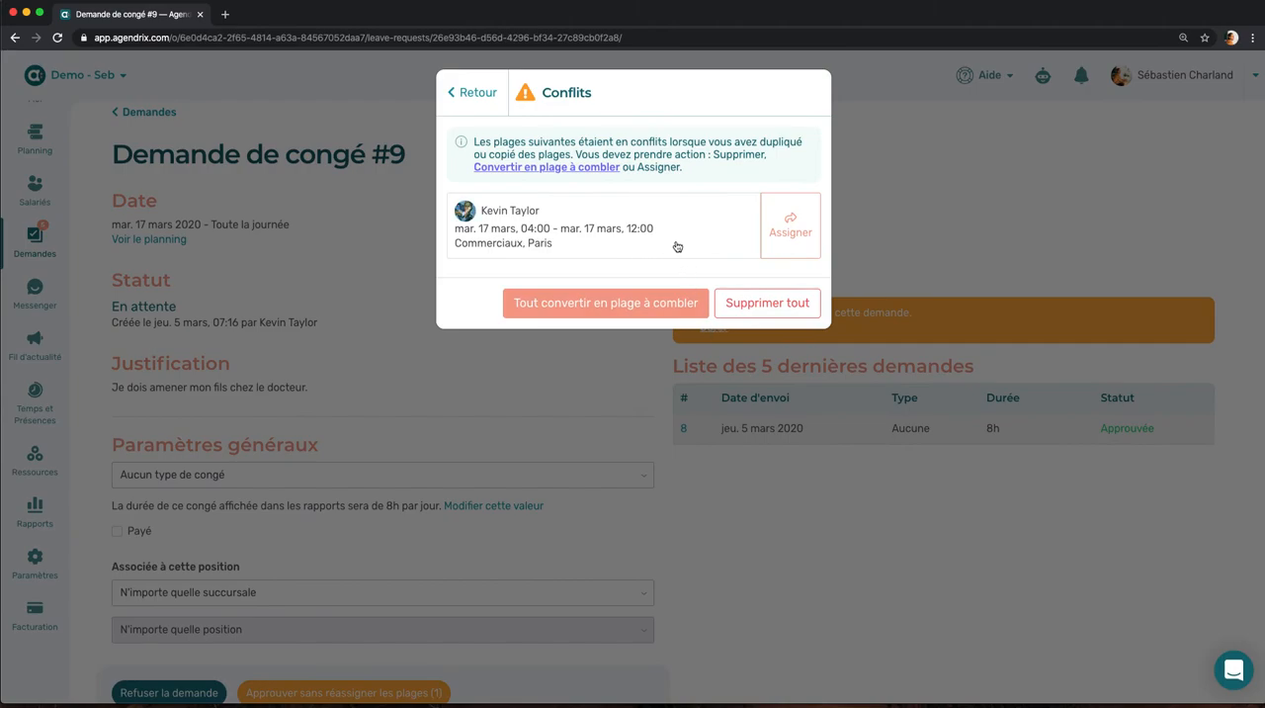
left_click(786, 234)
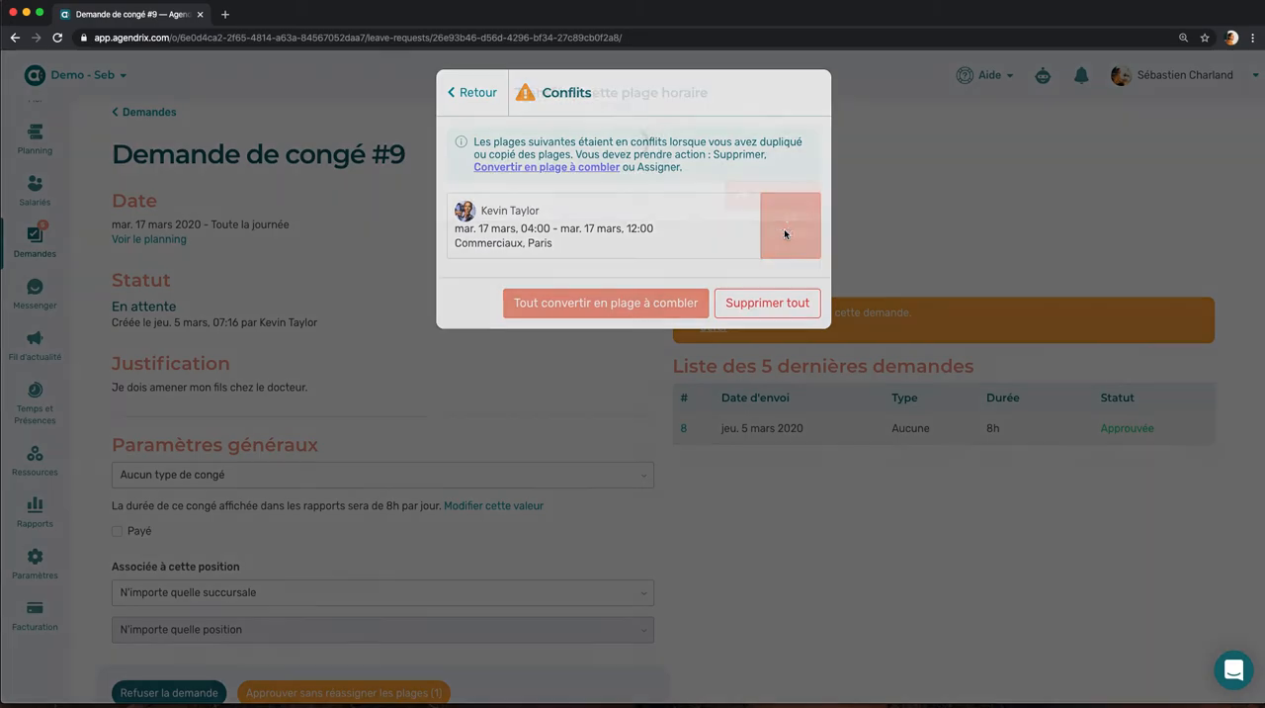
scroll(633, 275, "down", 2)
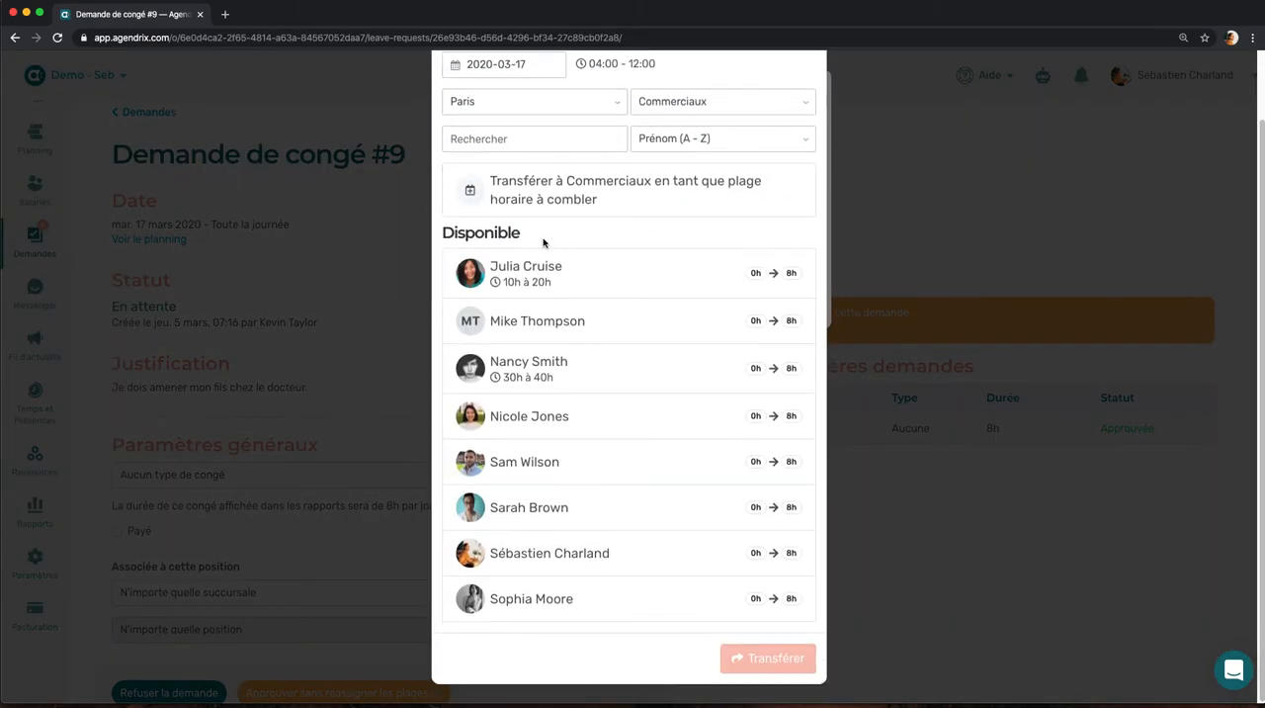
left_click_drag(536, 240, 444, 232)
left_click(785, 288)
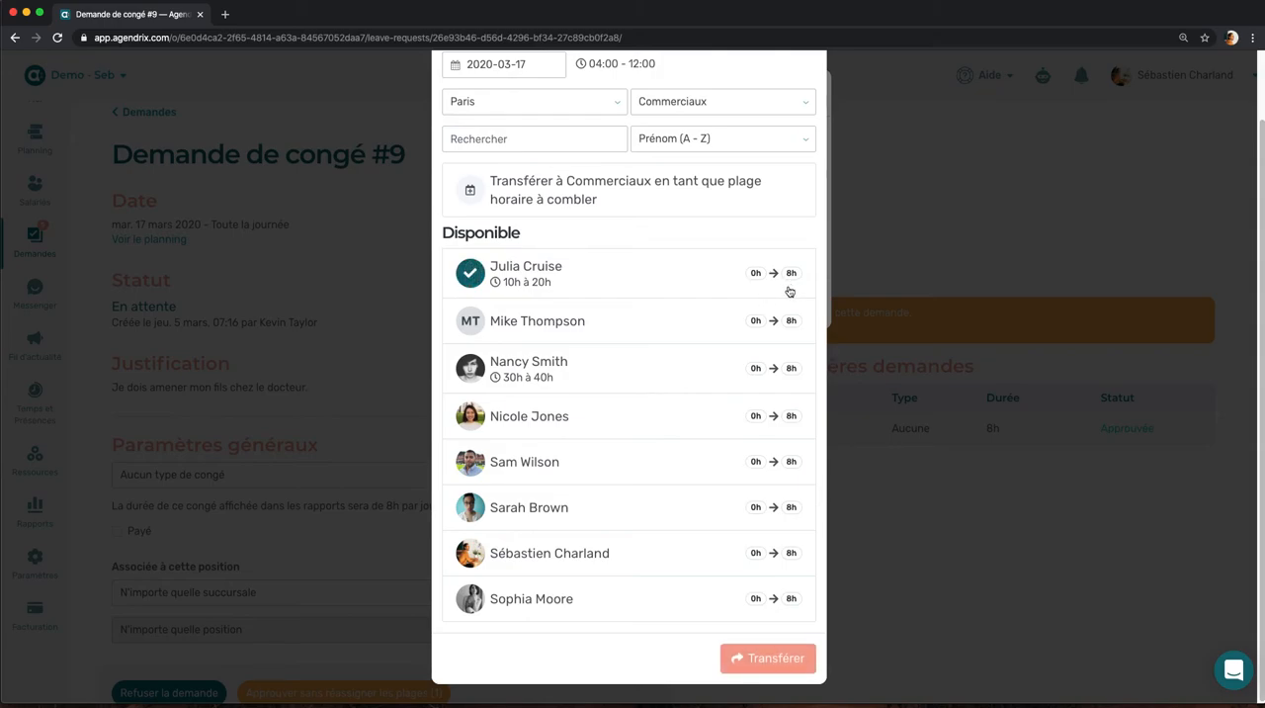
left_click(776, 658)
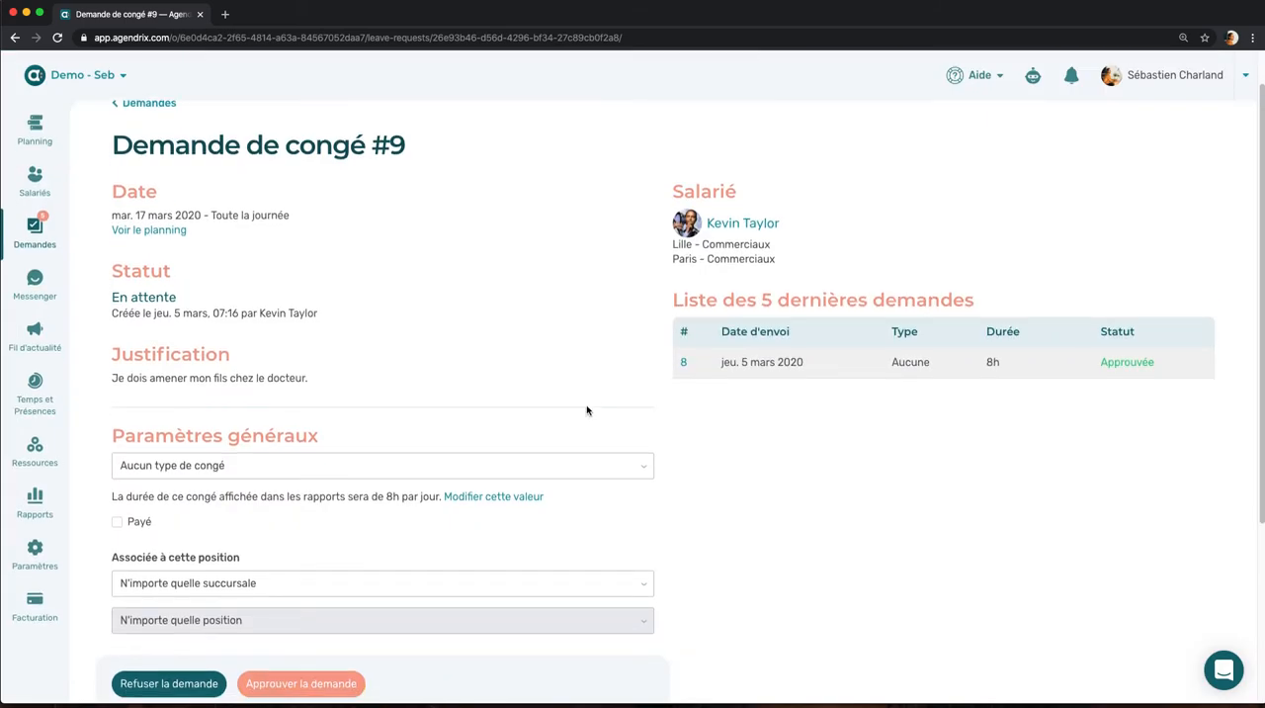
scroll(587, 409, "down", 3)
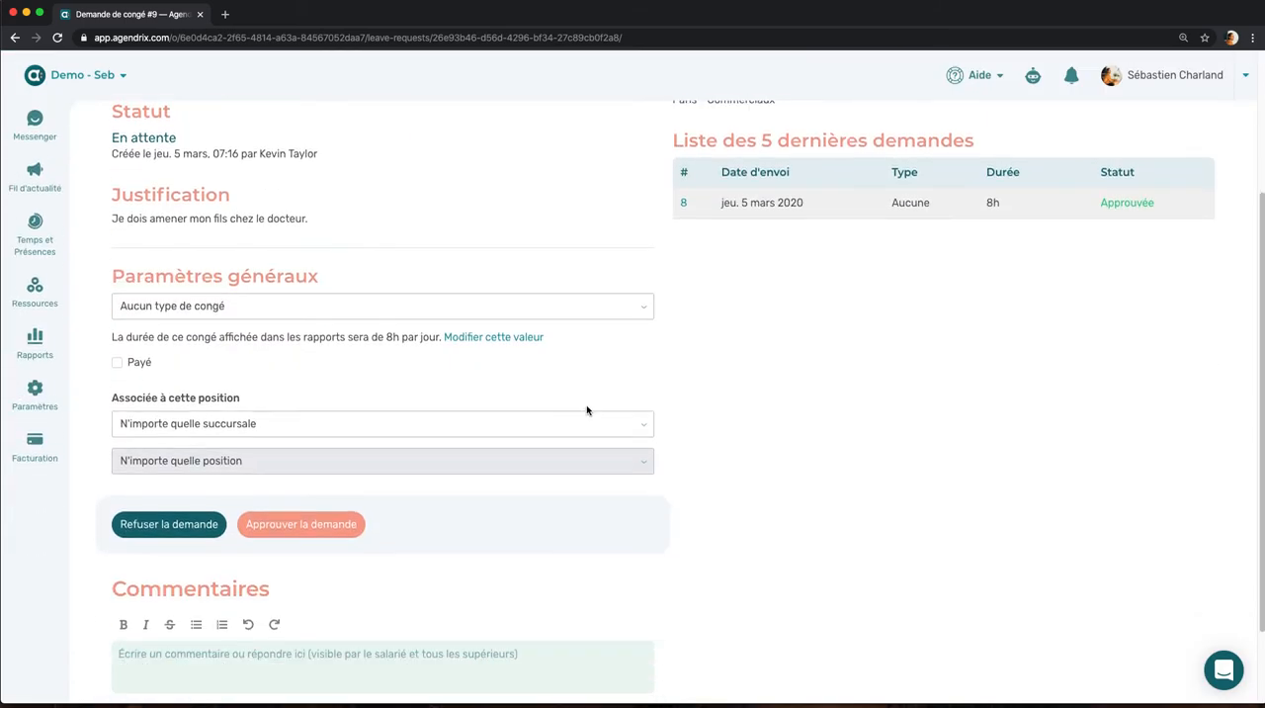
left_click(332, 529)
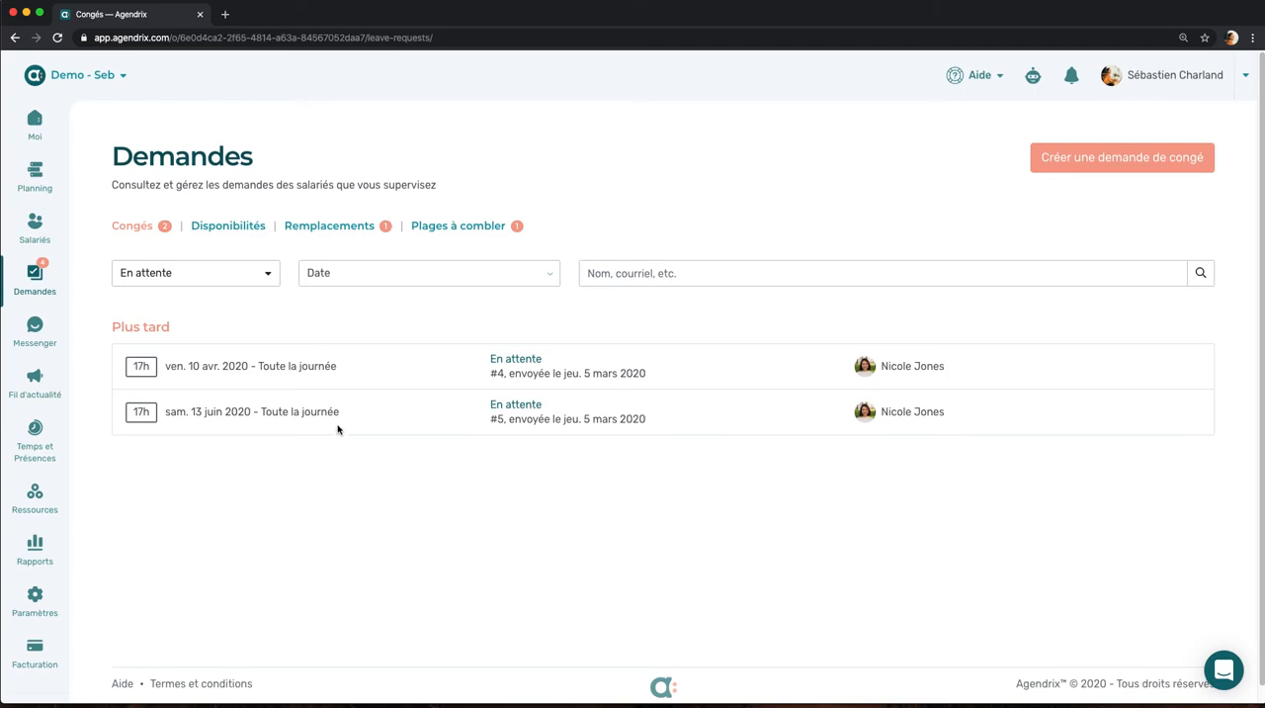
Step: Review the pending availability requests and the pending replacement requests
left_click(256, 229)
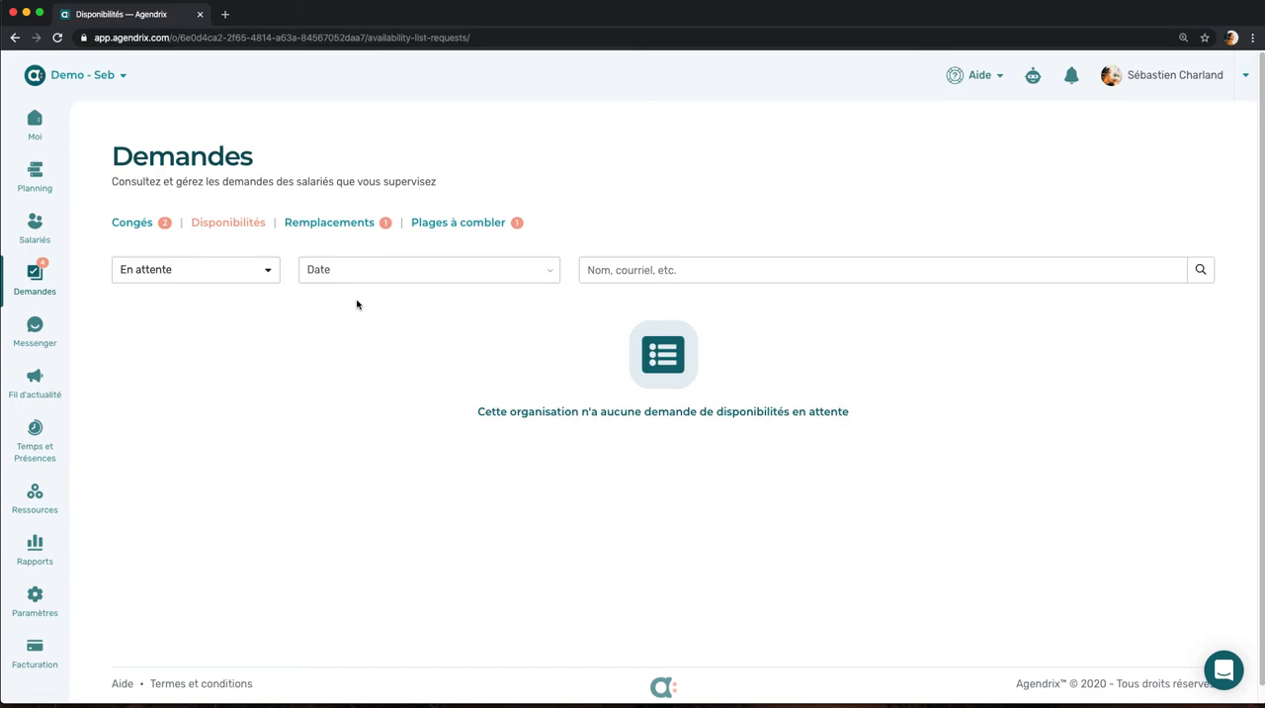
left_click(332, 227)
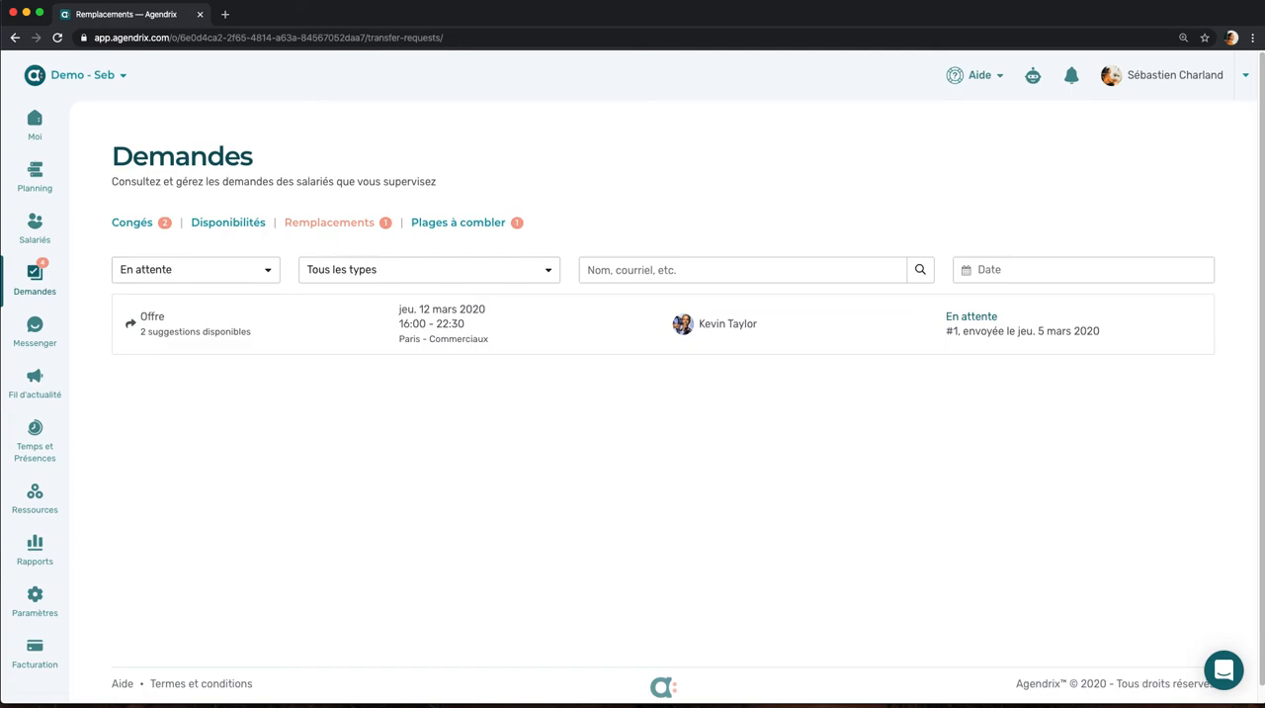
Step: Switch to the Agendrix mobile app and view the upcoming Tuesday 10 March 13:00-21:00 Commerciaux shift in Paris
key("super+Tab")
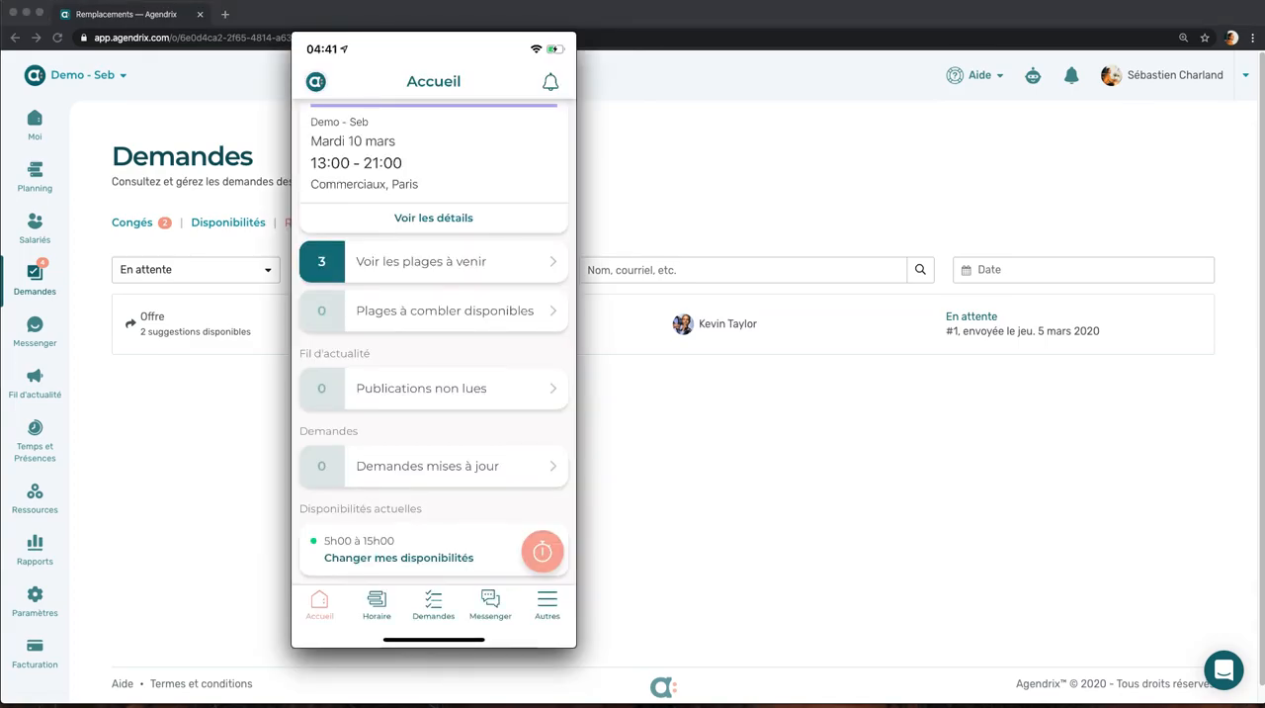
scroll(434, 342, "up", 1)
left_click(434, 254)
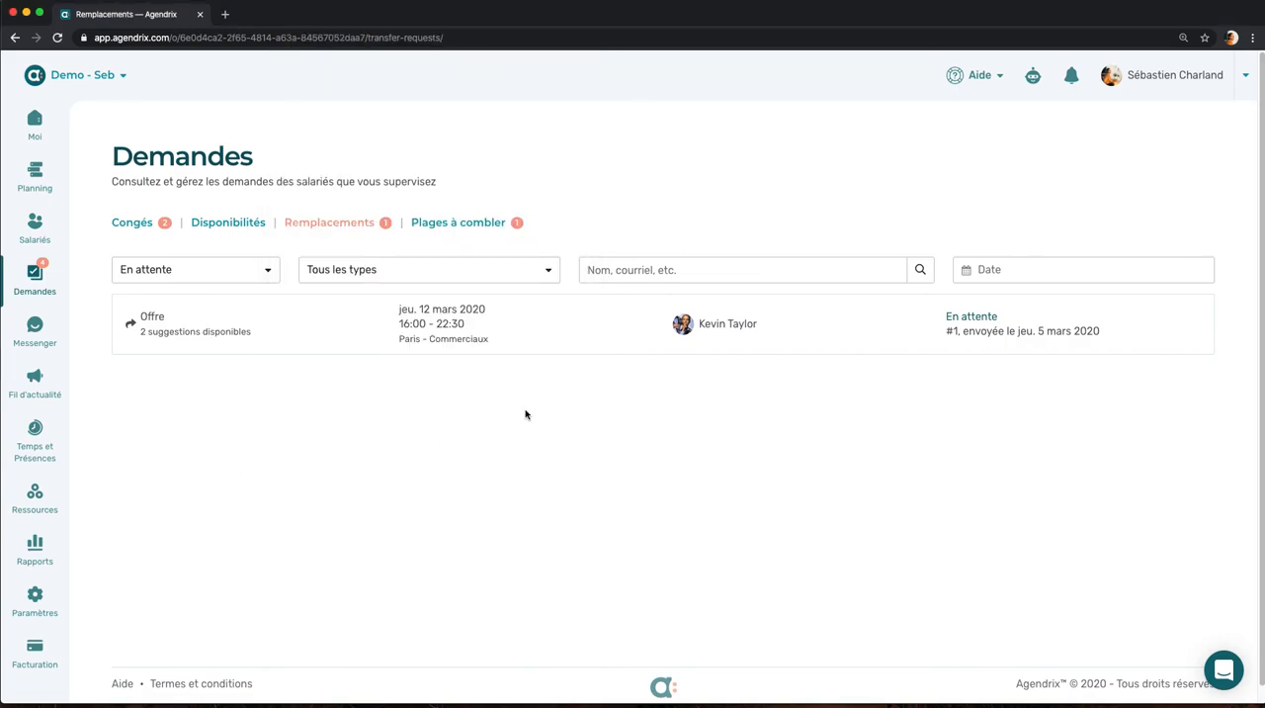
Step: Approve the replacement request for the Thursday 12 March 16:00-22:30 Commerciaux shift, giving it to the first employee who accepted
left_click(380, 335)
scroll(379, 346, "down", 1)
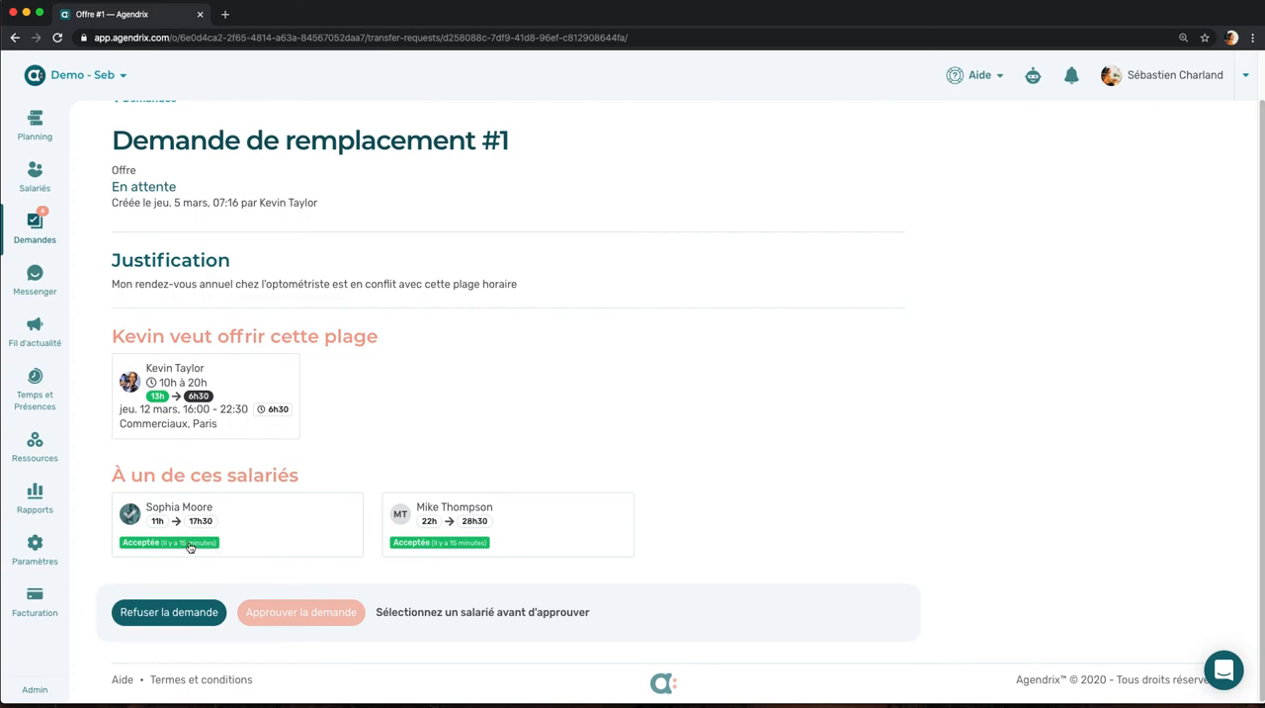
left_click(267, 531)
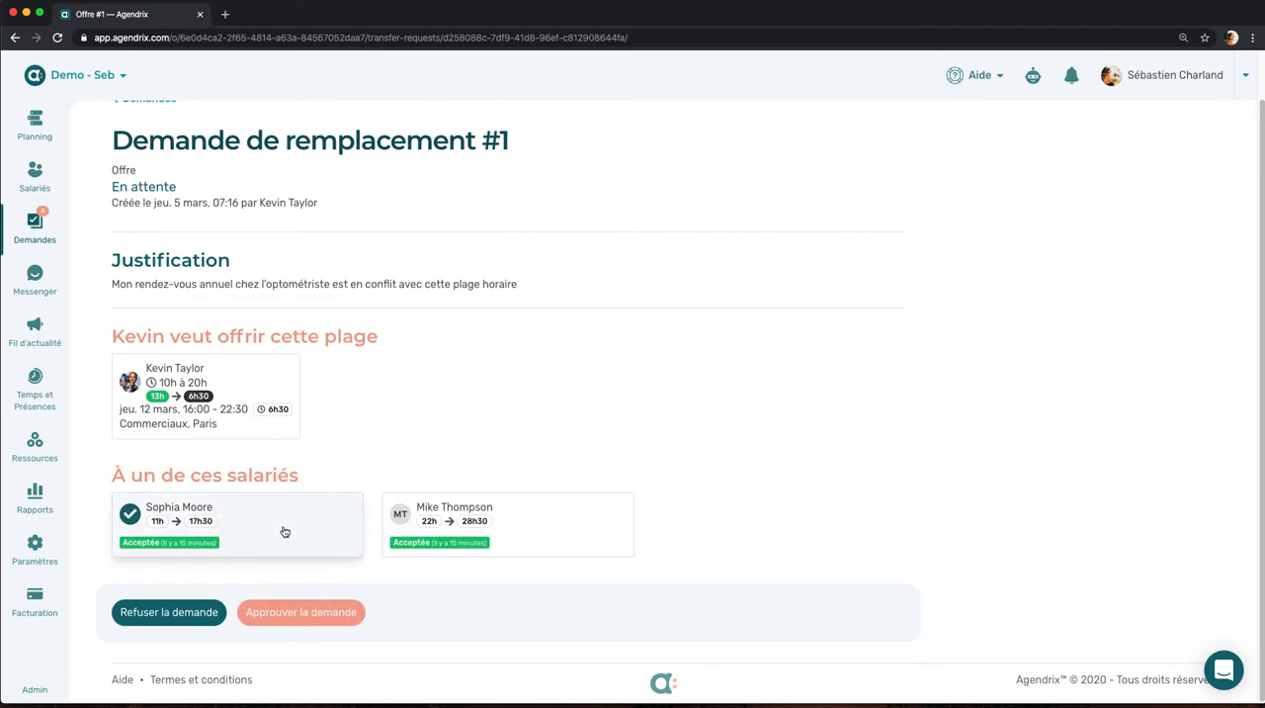
left_click(290, 611)
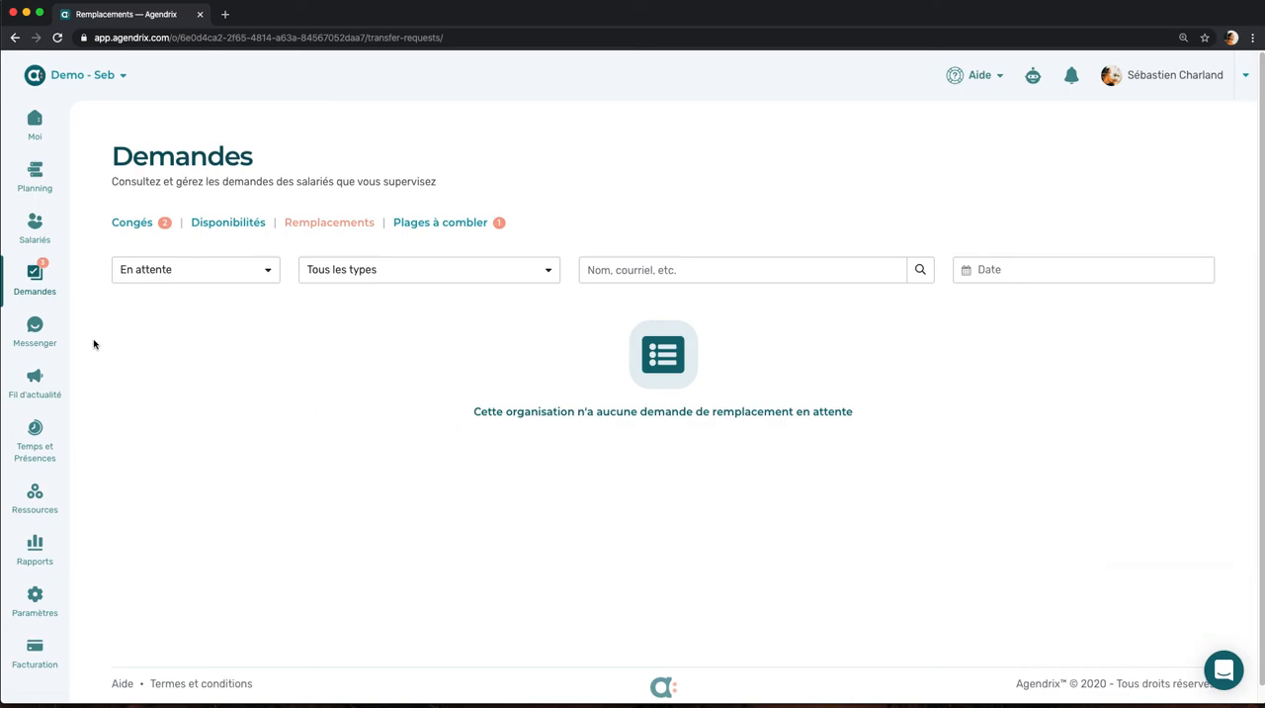
Step: Open Messenger, select two employees for a new conversation, and back out without saving it
scroll(100, 342, "down", 1)
left_click(34, 328)
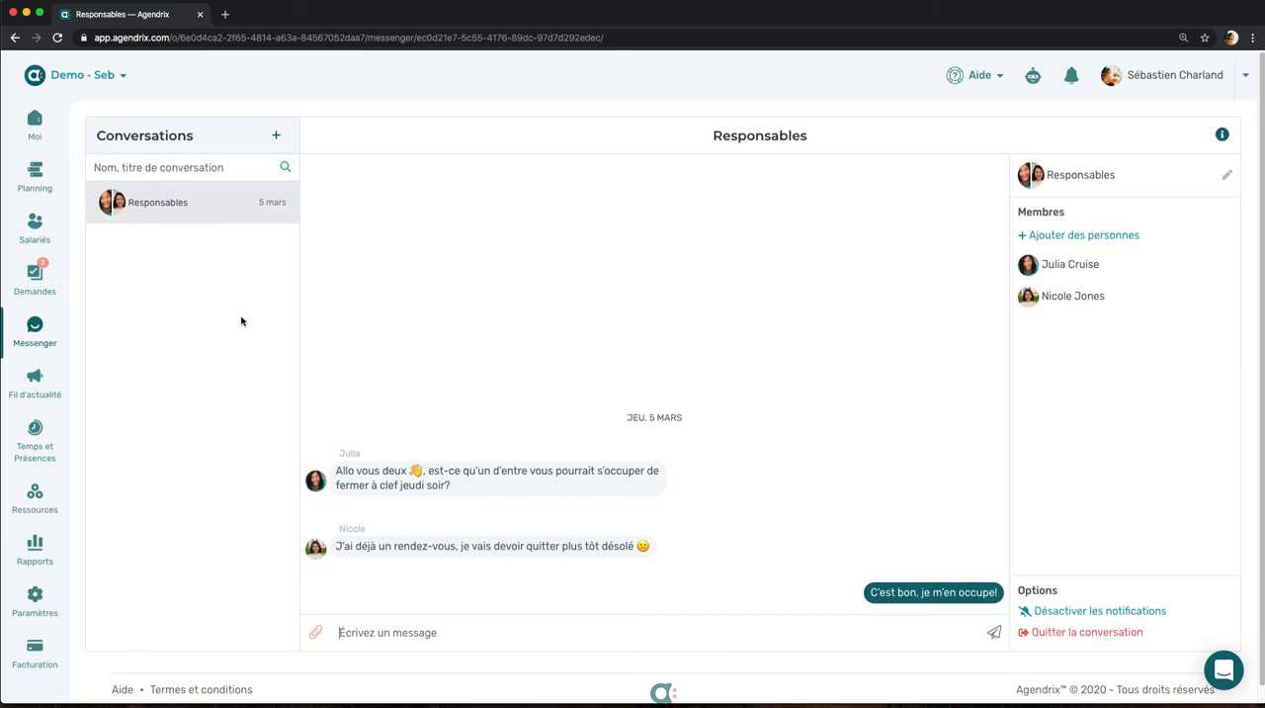
left_click(276, 135)
left_click(471, 191)
left_click(529, 259)
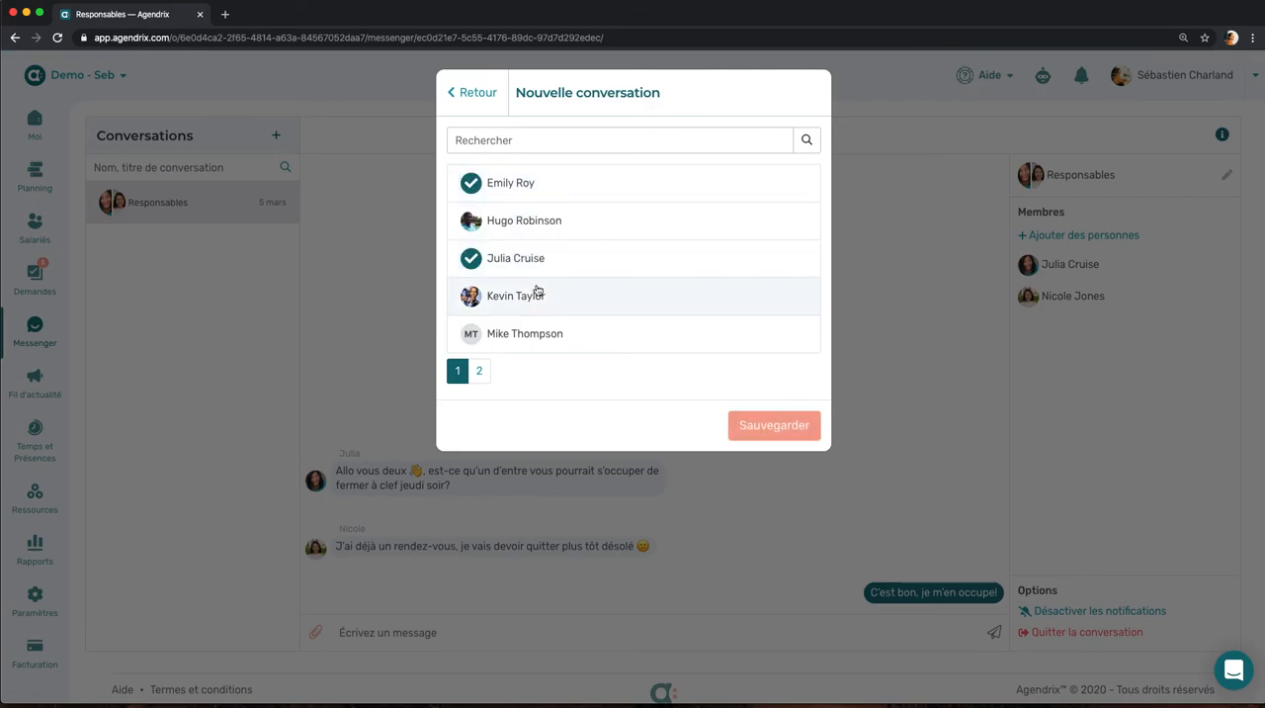
left_click(494, 105)
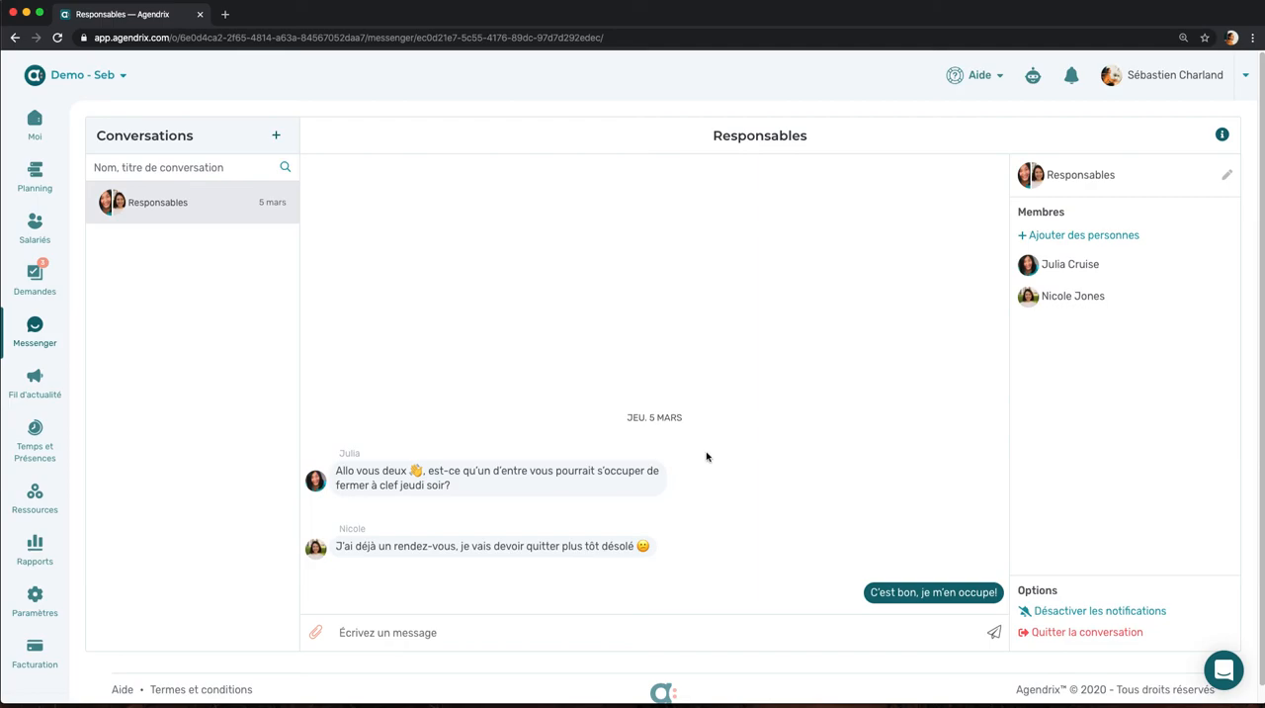
Step: Open the Fil d'actualité section and review its publication categories and the overview of how publications work
left_click(52, 395)
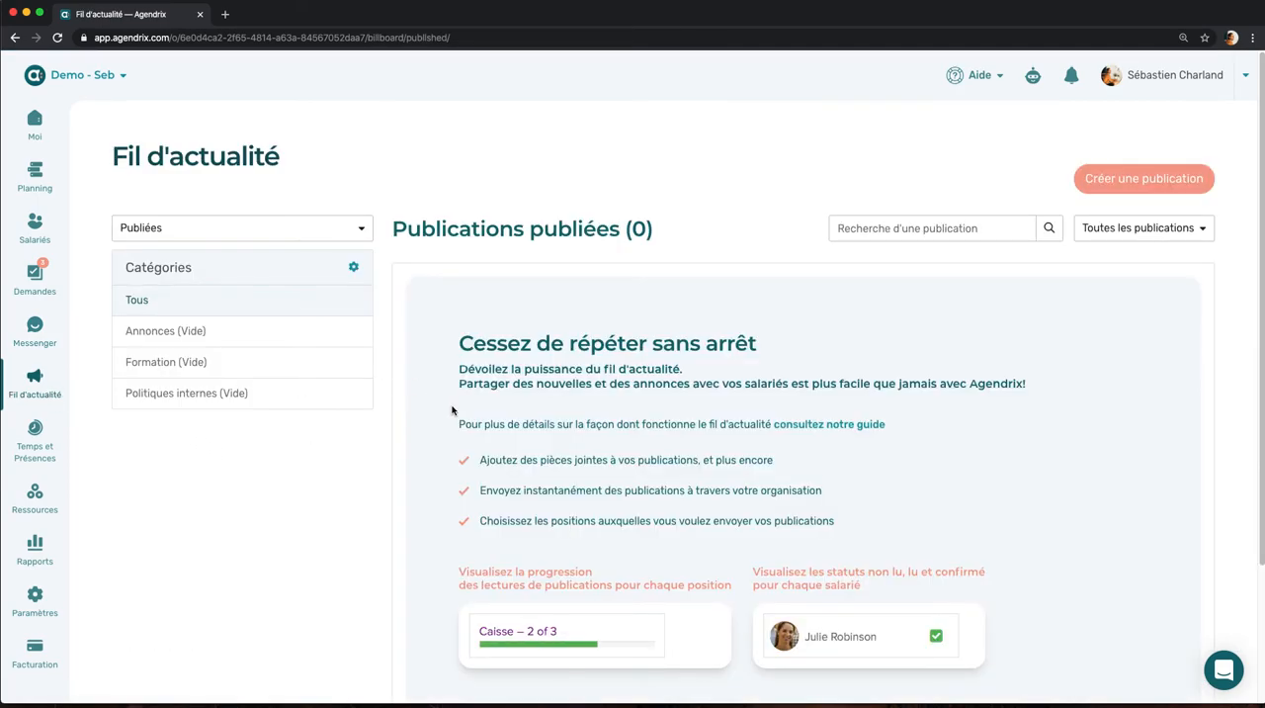
scroll(447, 415, "down", 1)
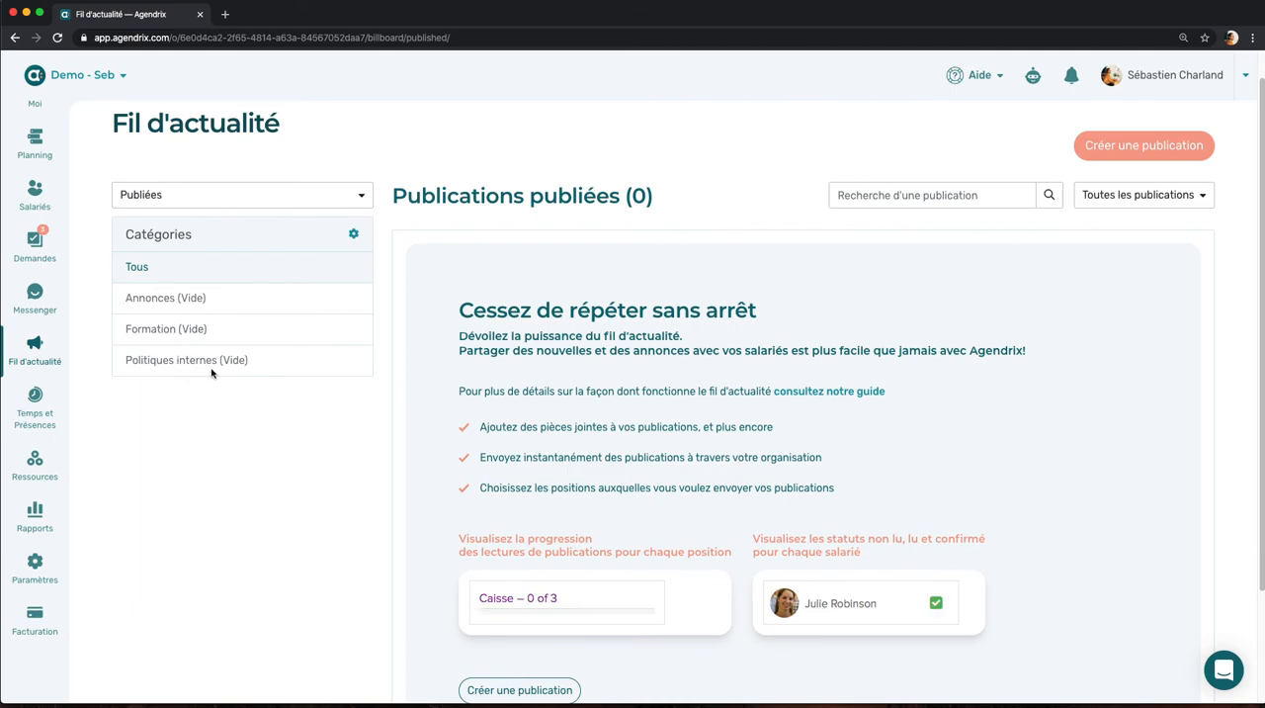
scroll(429, 346, "down", 3)
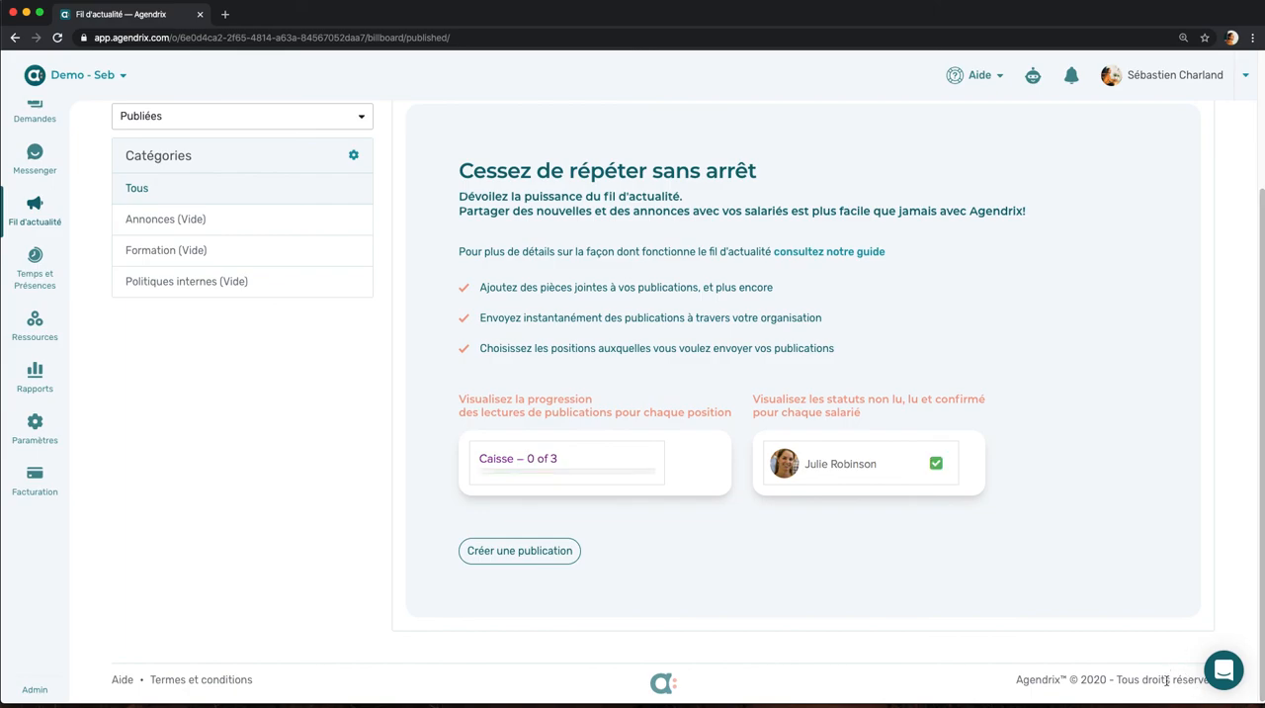
Step: View the support chat's new conversation form, and close the chat without sending a message
left_click(1226, 671)
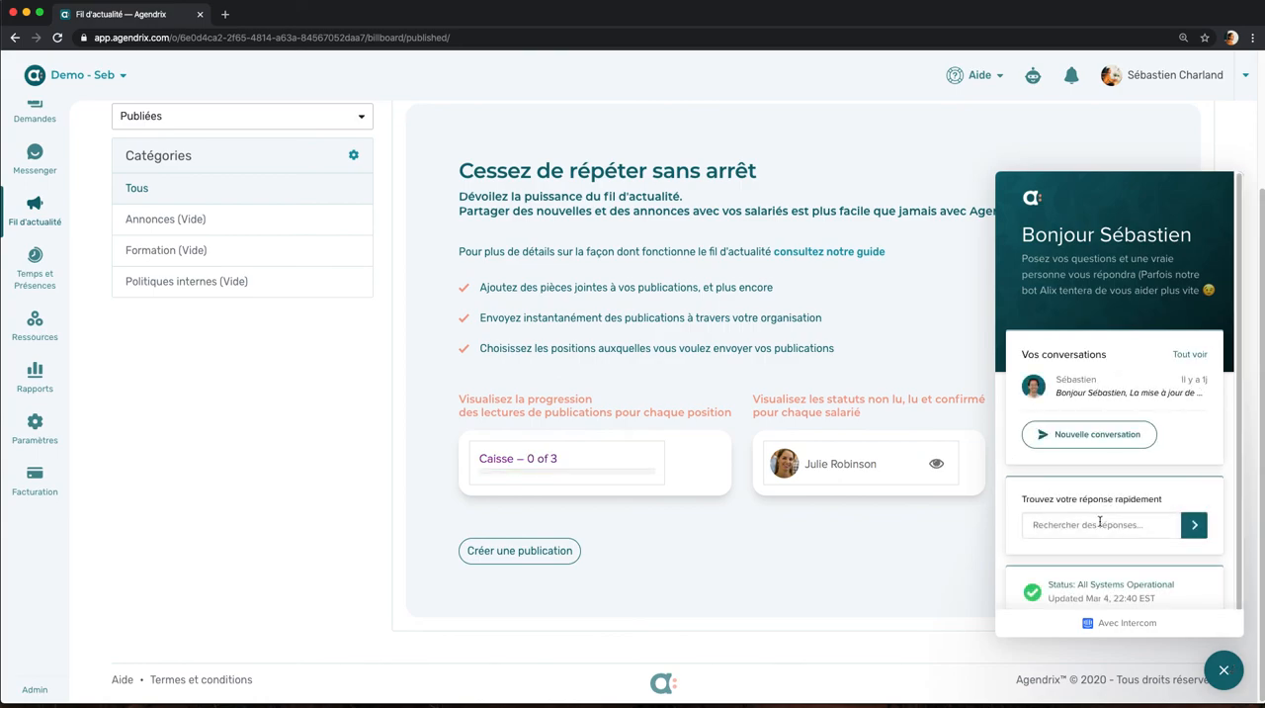
left_click(1095, 434)
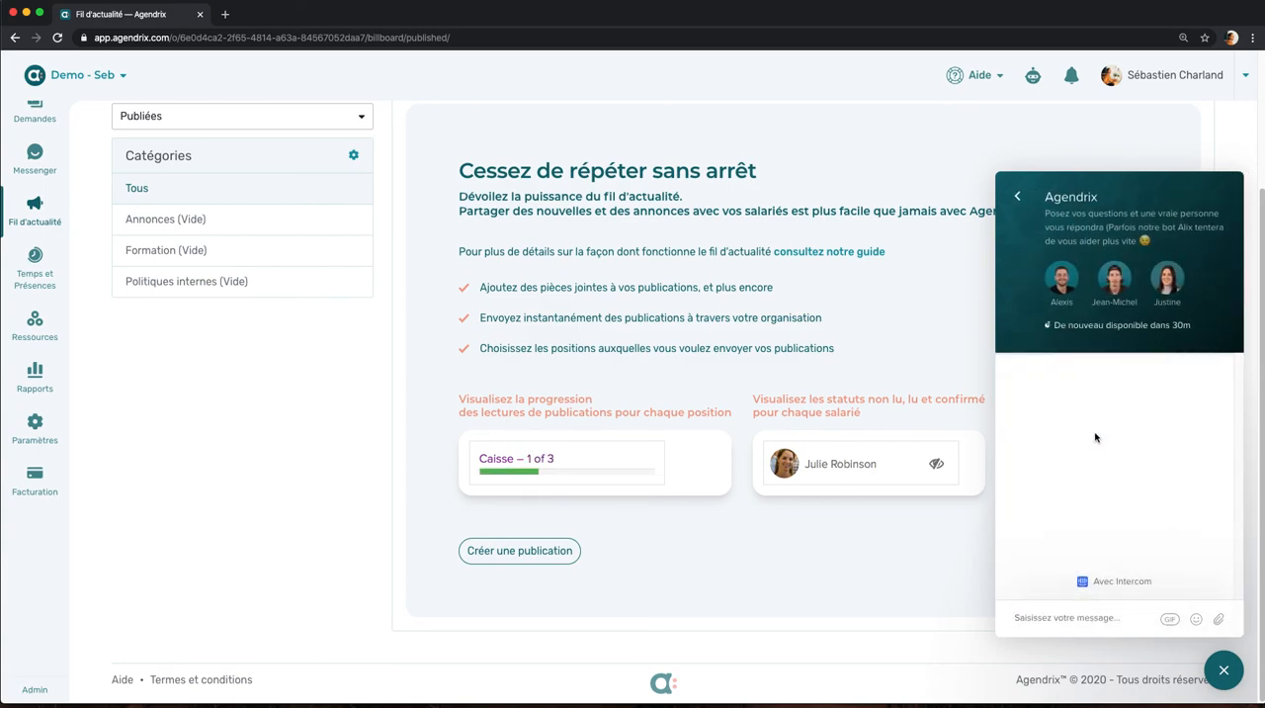
left_click(1057, 619)
left_click(1017, 197)
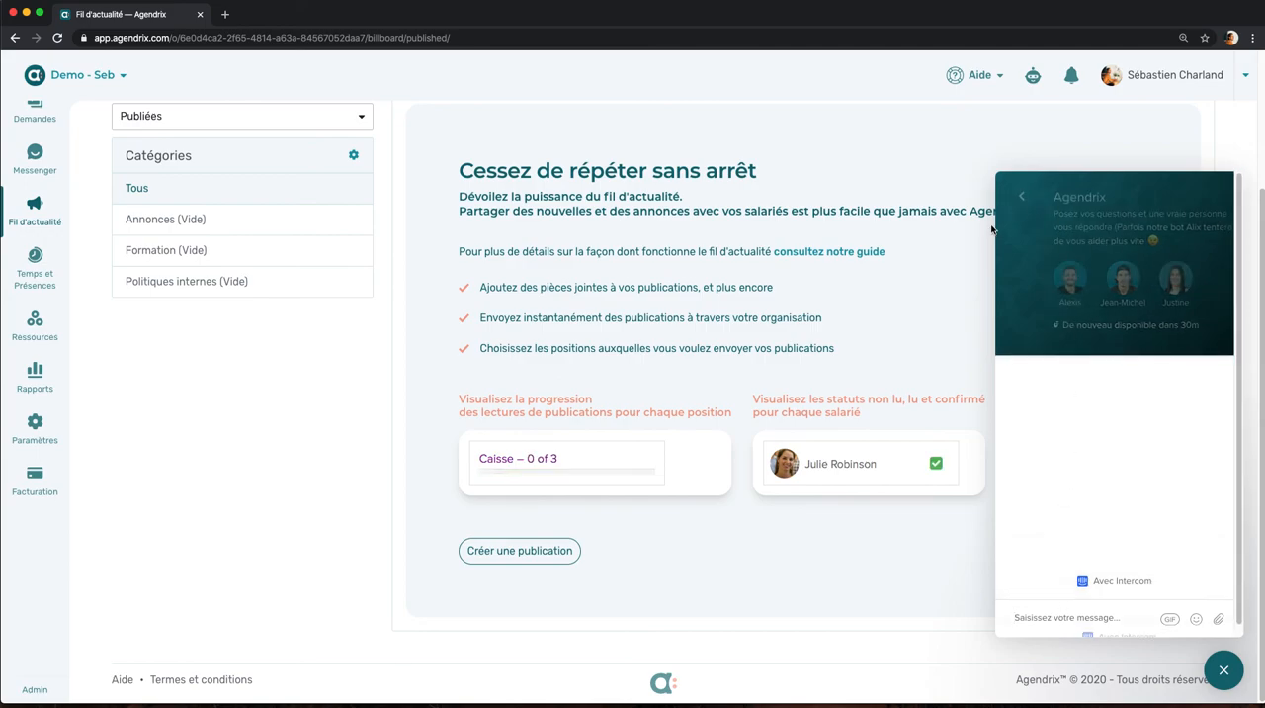
left_click(1223, 670)
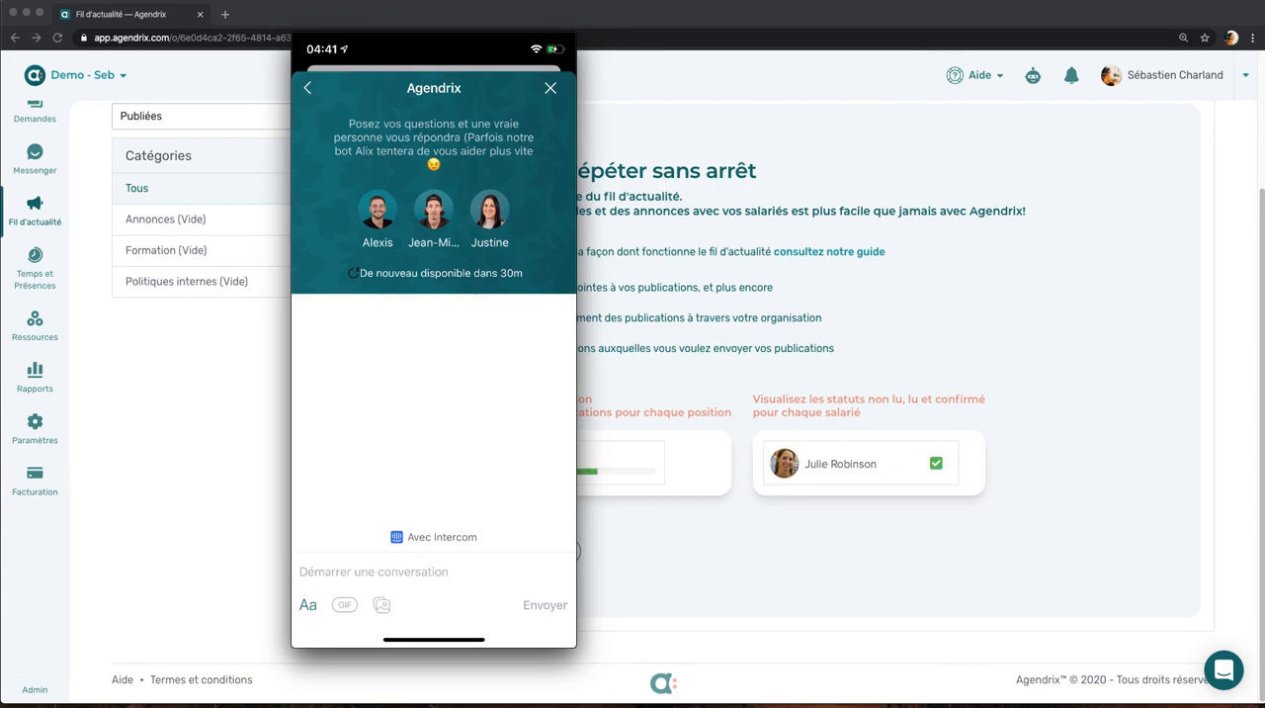
Step: Return to the browser and open support.agendrix.com in a new tab
left_click(184, 341)
left_click(225, 14)
type("supp")
key("Return")
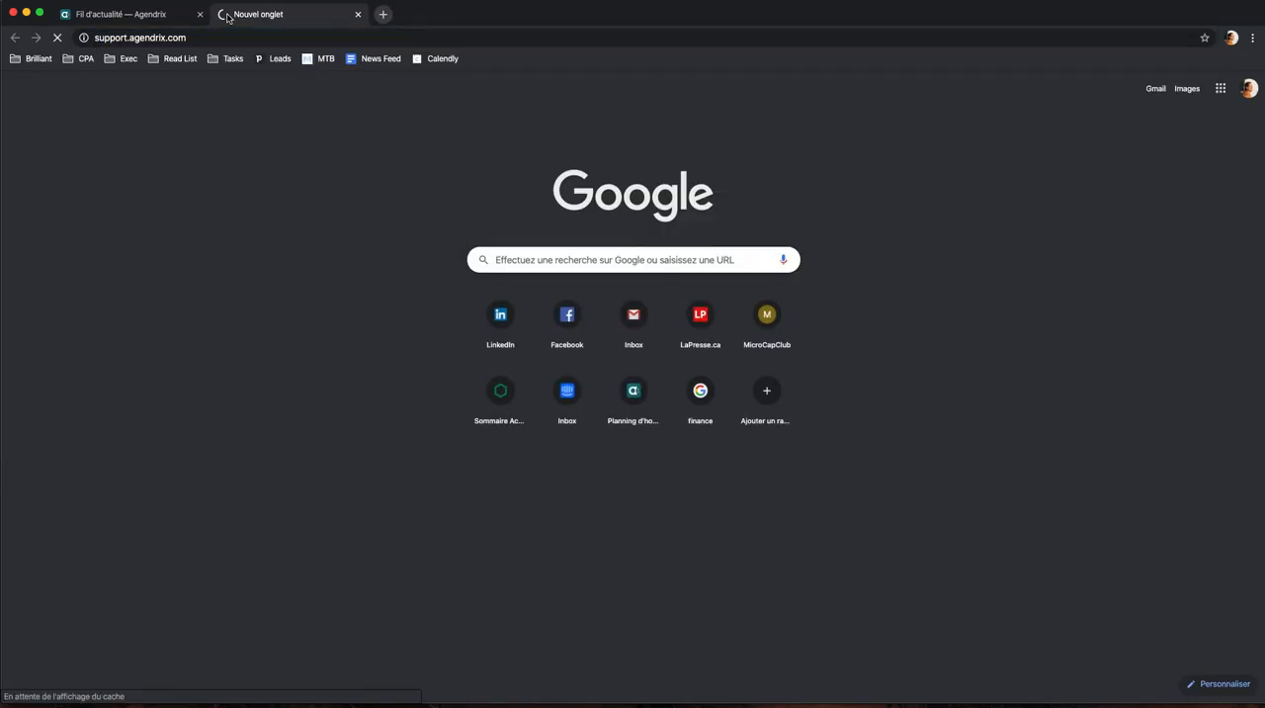